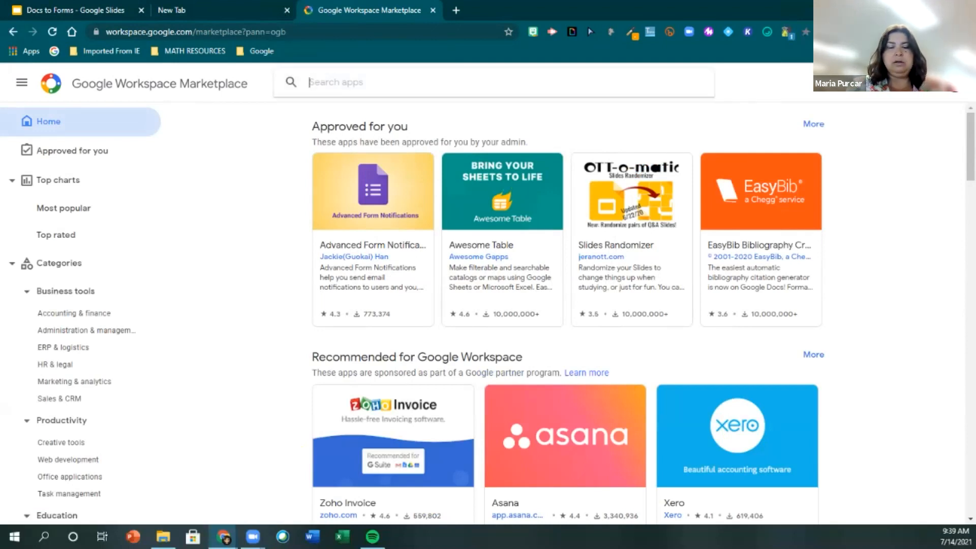
# Search the Google Workspace Marketplace for Doc To Form, view the add-on's listing, and close the marketplace.
pyautogui.write('doc to form')
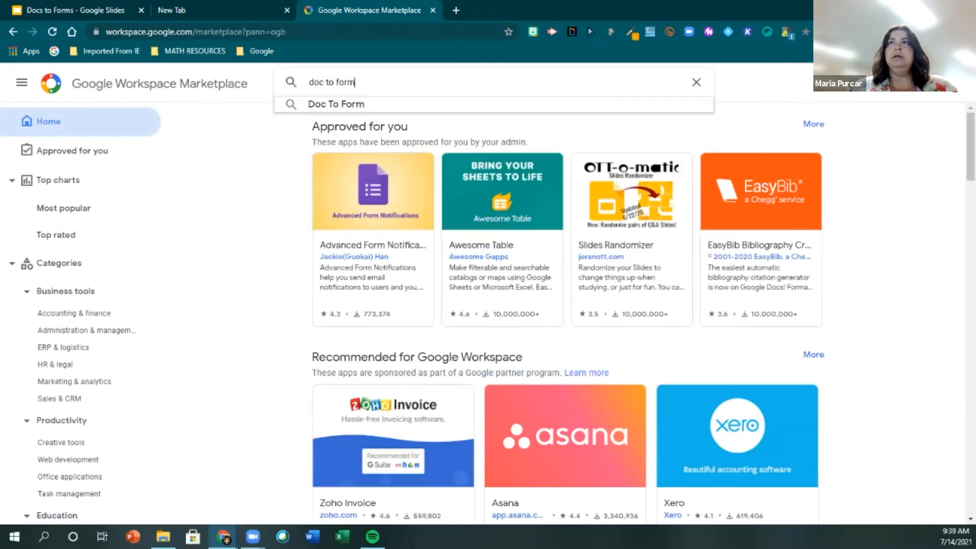
pyautogui.press('Return')
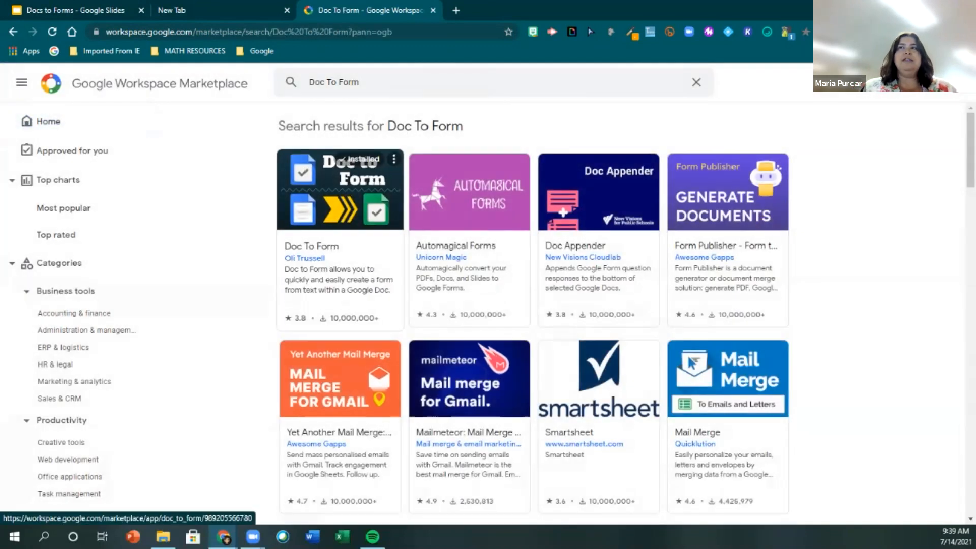
pyautogui.click(340, 213)
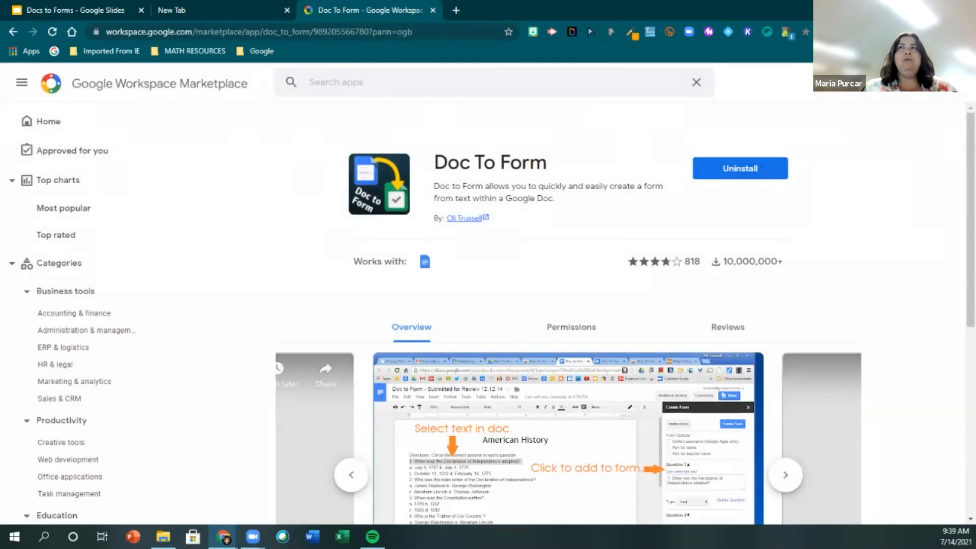
pyautogui.click(432, 10)
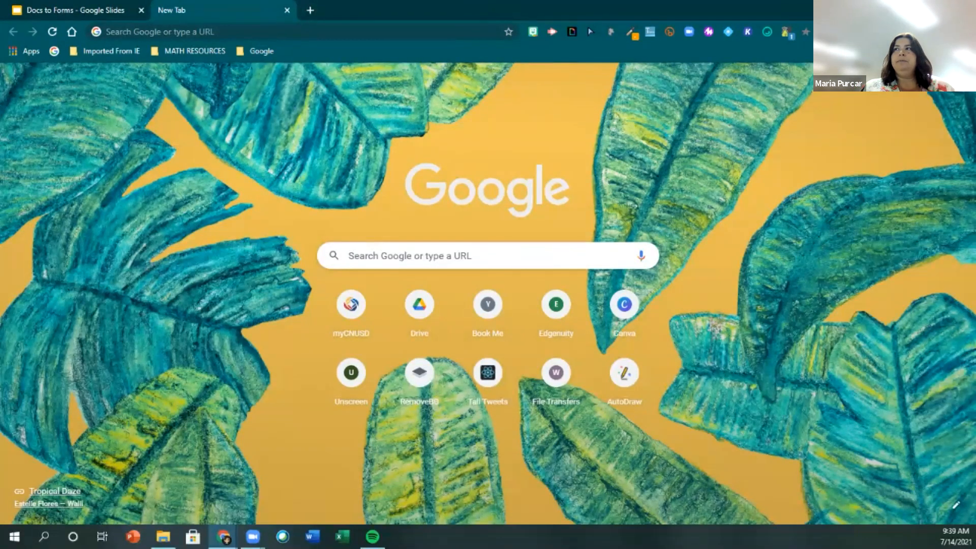
# Open Google Docs from the Google apps and create a blank document.
pyautogui.click(926, 81)
pyautogui.click(873, 195)
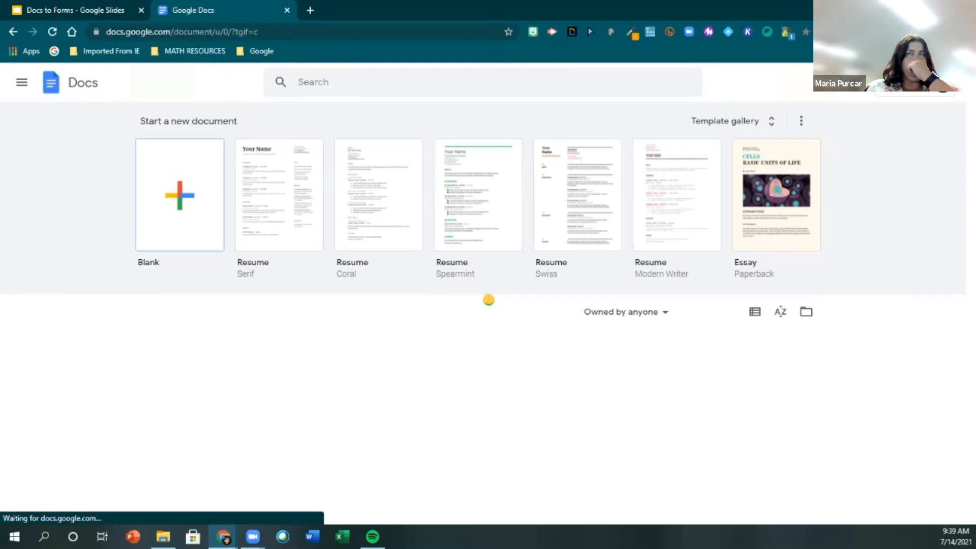
pyautogui.click(179, 194)
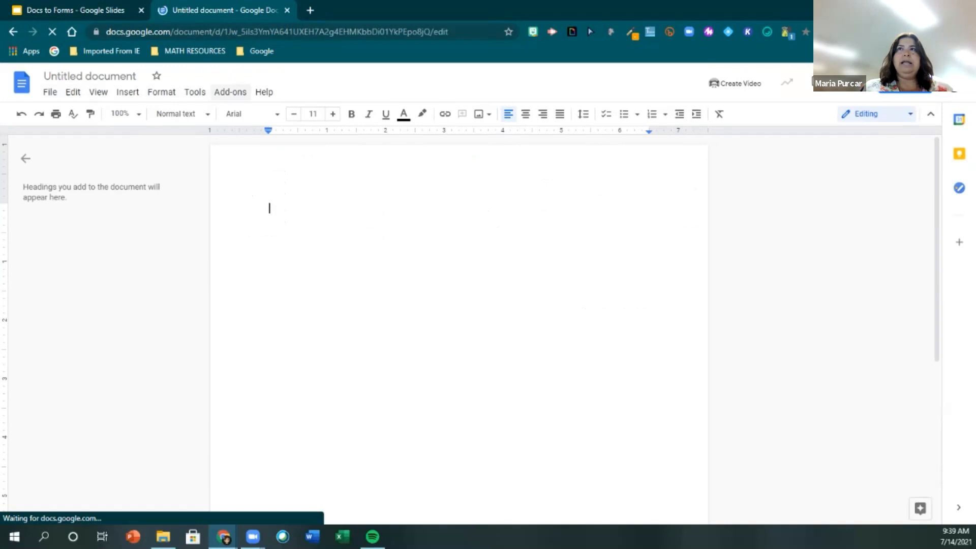
# Search the add-on marketplace from within the document for Doc To Form, view its listing, and return to the document.
pyautogui.click(230, 92)
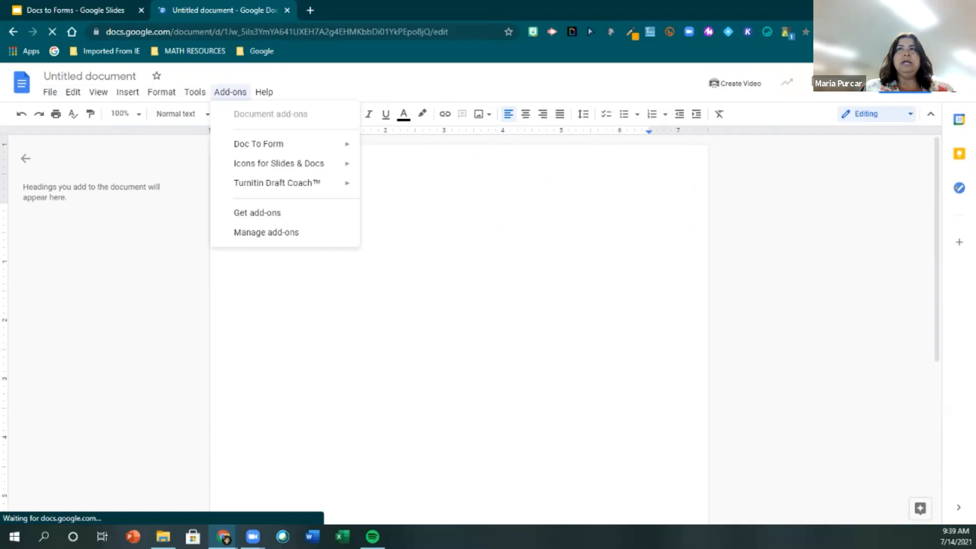
pyautogui.moveTo(285, 144)
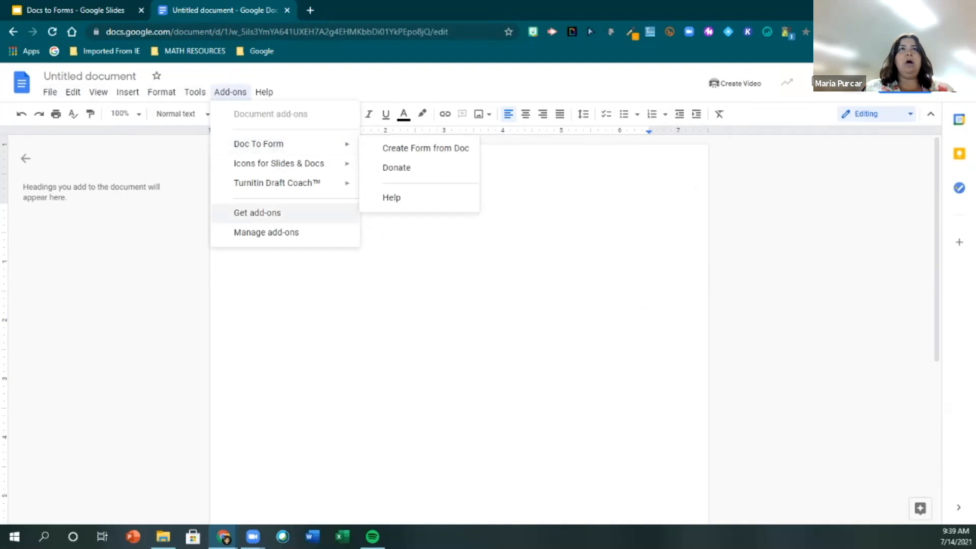
pyautogui.click(257, 213)
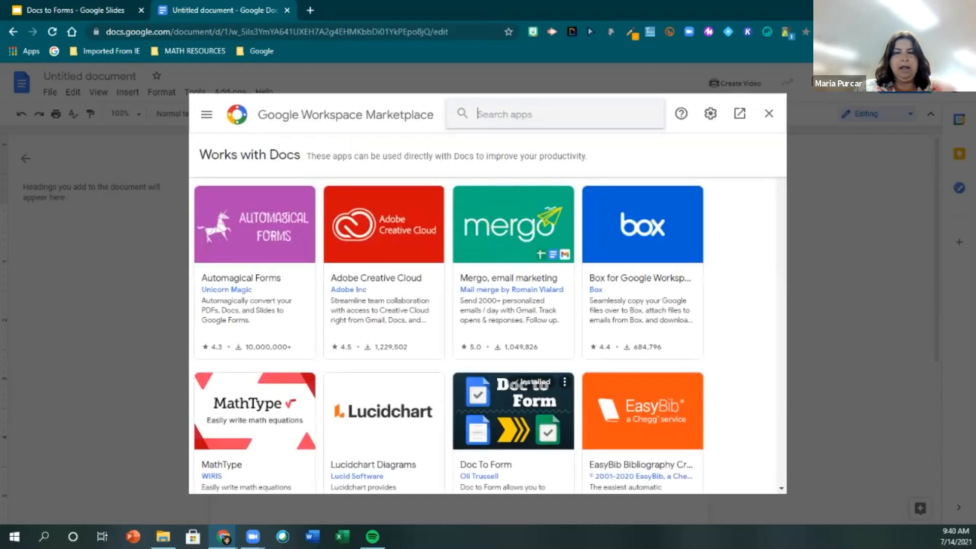
pyautogui.write('doc ')
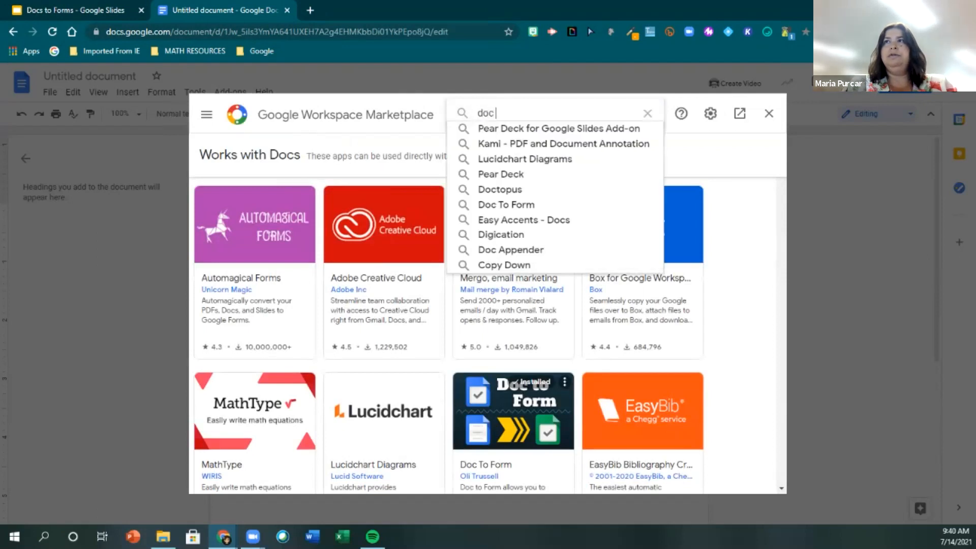
pyautogui.write('to form')
pyautogui.press('Down')
pyautogui.press('Return')
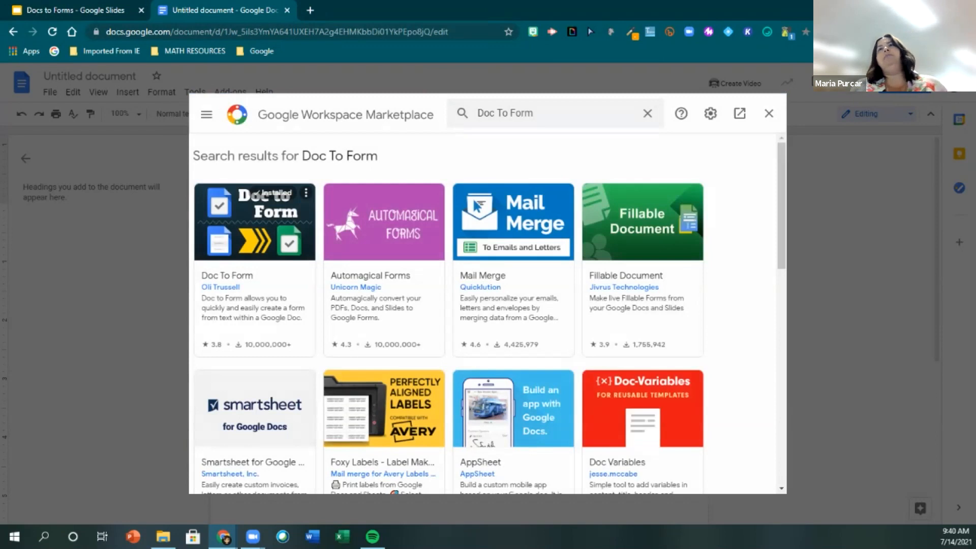
pyautogui.click(254, 228)
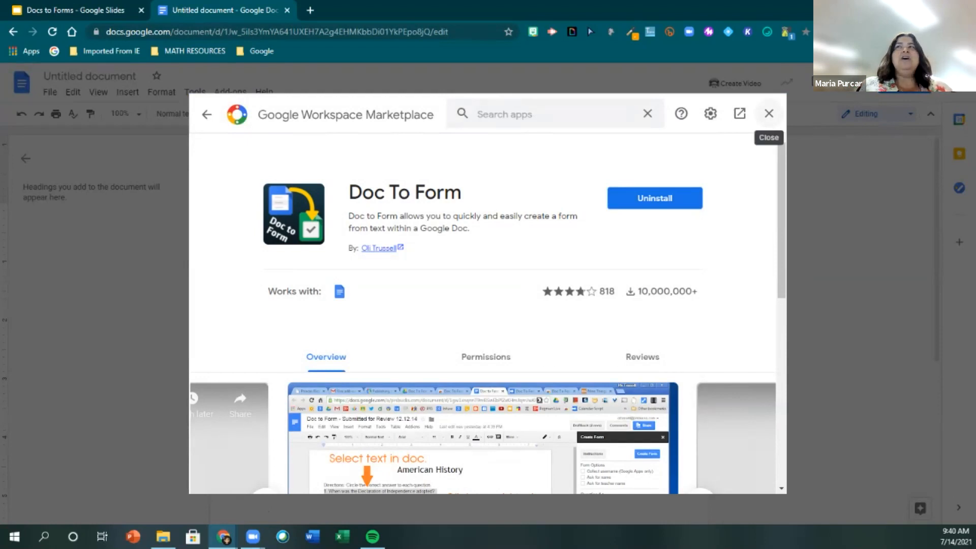
pyautogui.click(768, 114)
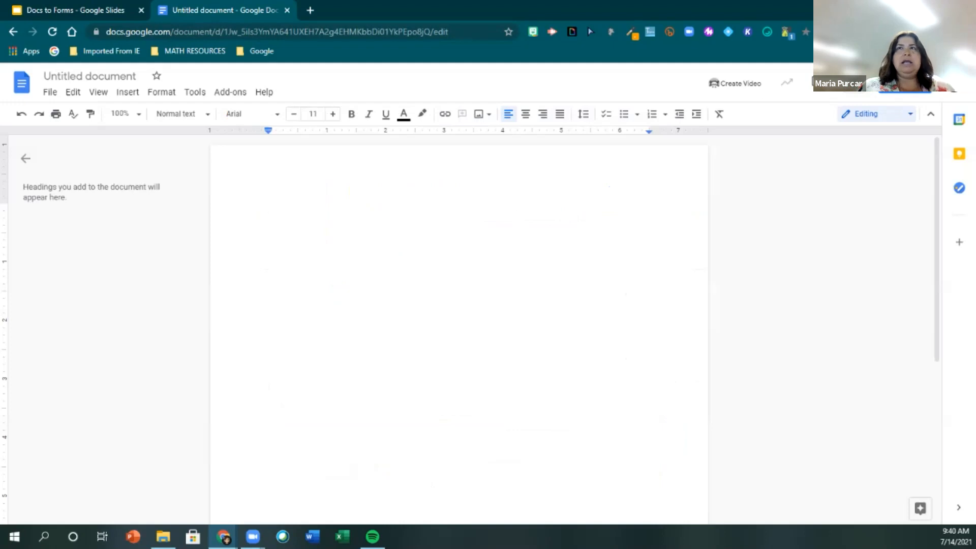
# Open Google Drive in a new browser tab and show the options for creating or uploading items.
pyautogui.click(310, 10)
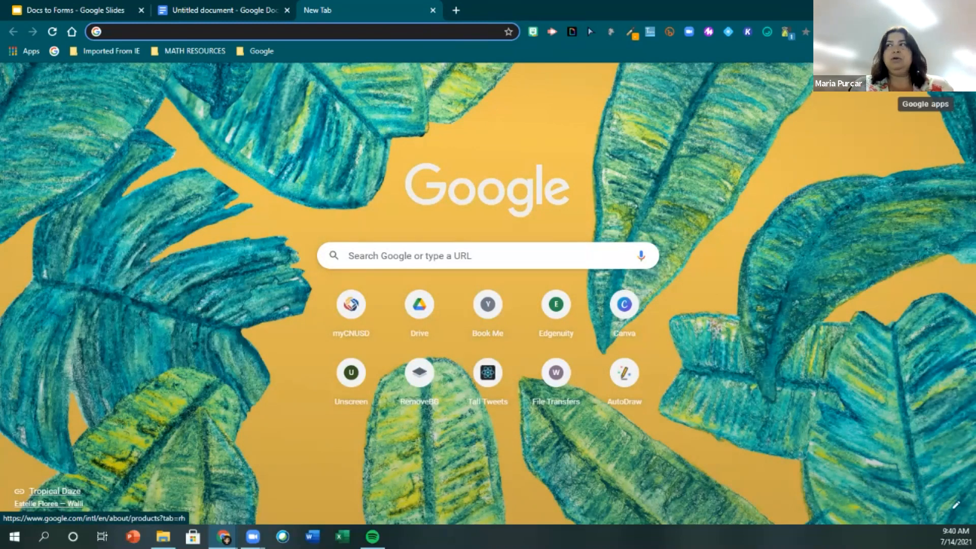
pyautogui.click(927, 83)
pyautogui.click(874, 134)
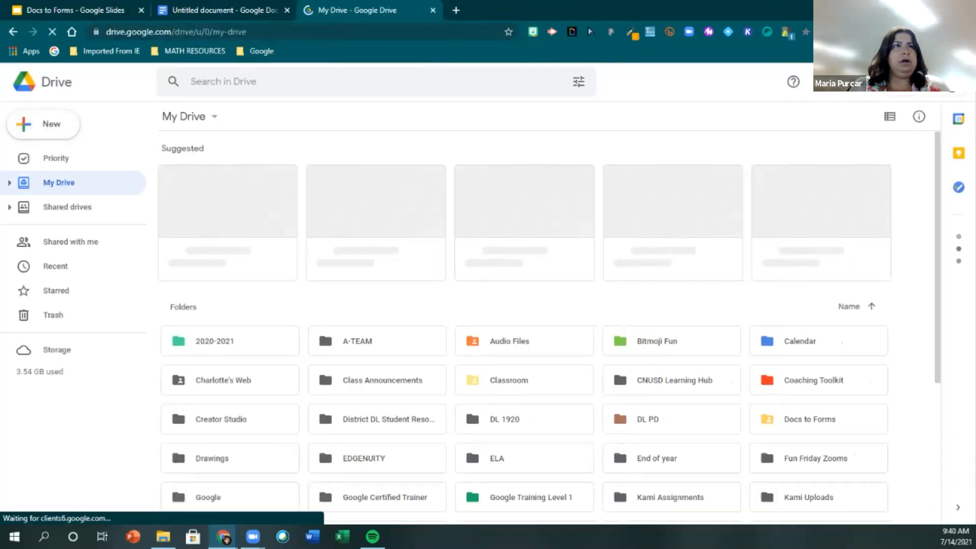
pyautogui.click(46, 126)
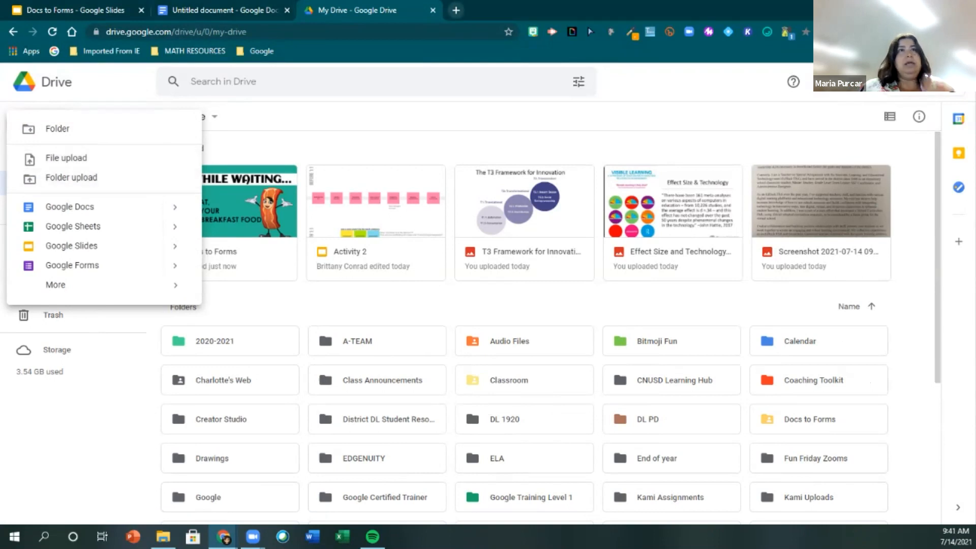
# Open Google Keep in a new browser tab and bring up the file picker for a new image note, then dismiss it.
pyautogui.click(456, 10)
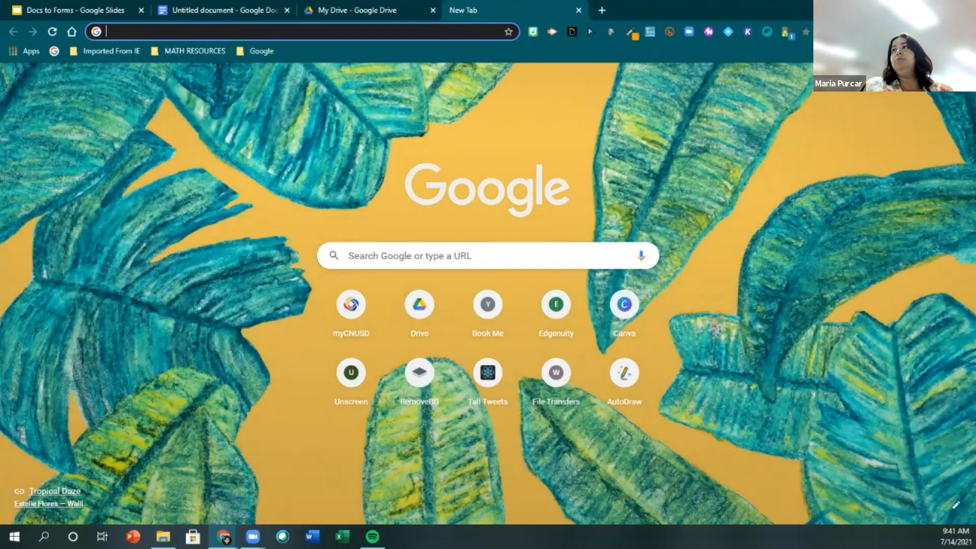
pyautogui.click(924, 81)
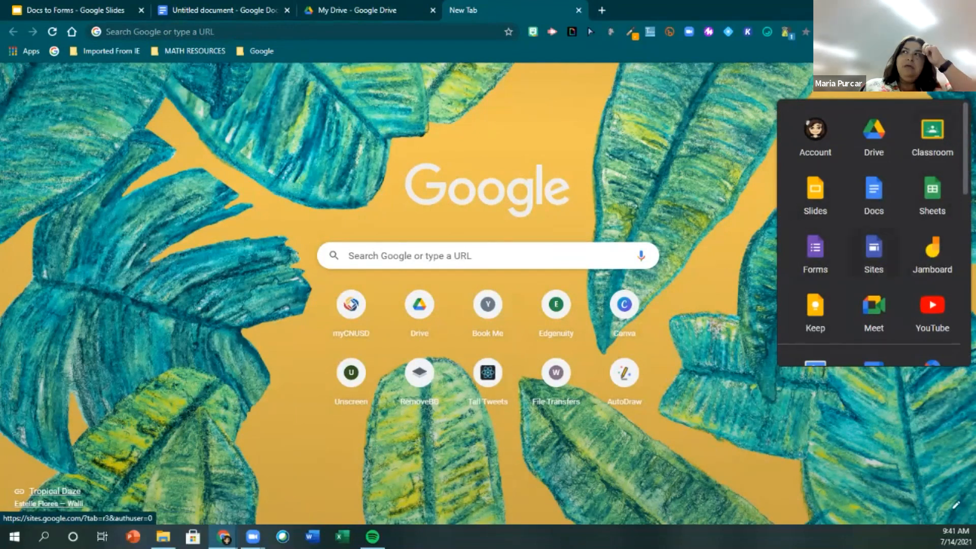
pyautogui.scroll(-2, 874, 196)
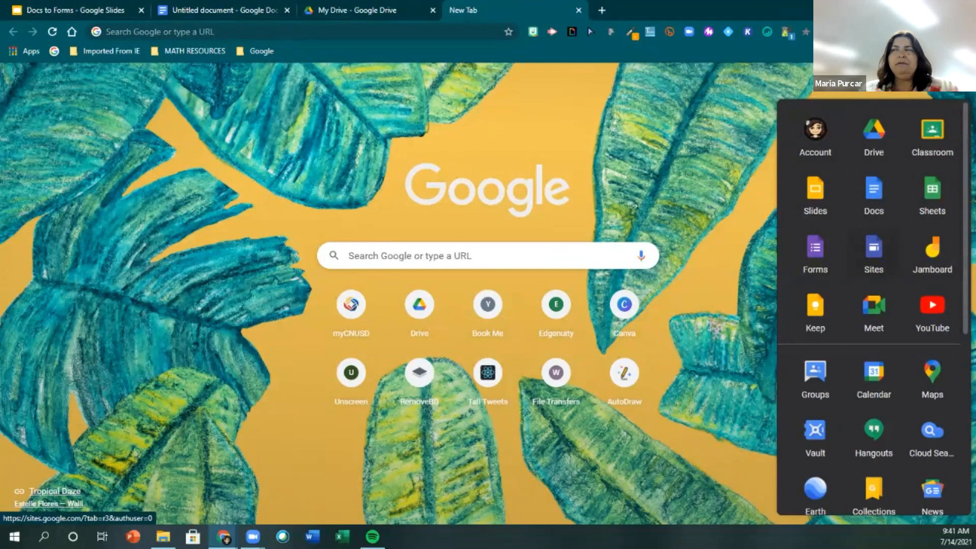
pyautogui.click(815, 308)
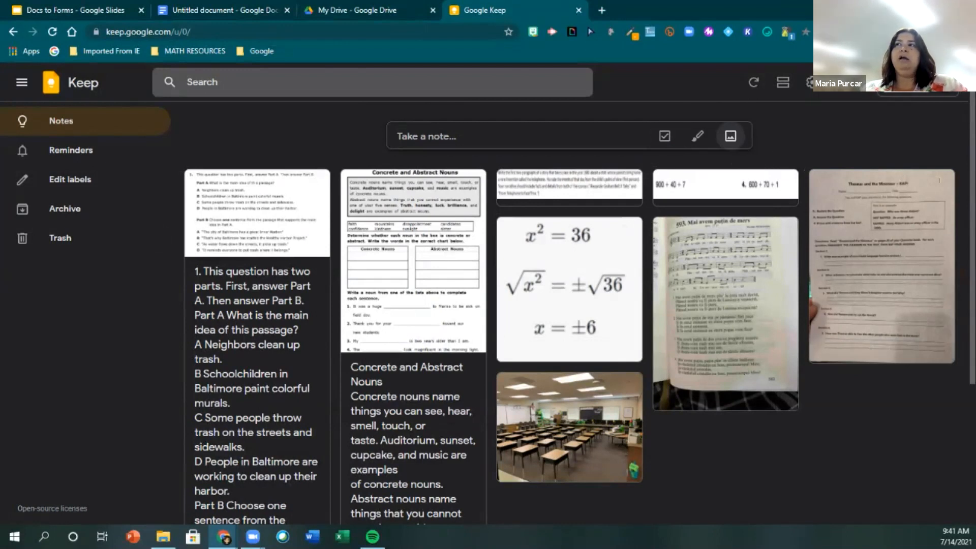
pyautogui.click(730, 136)
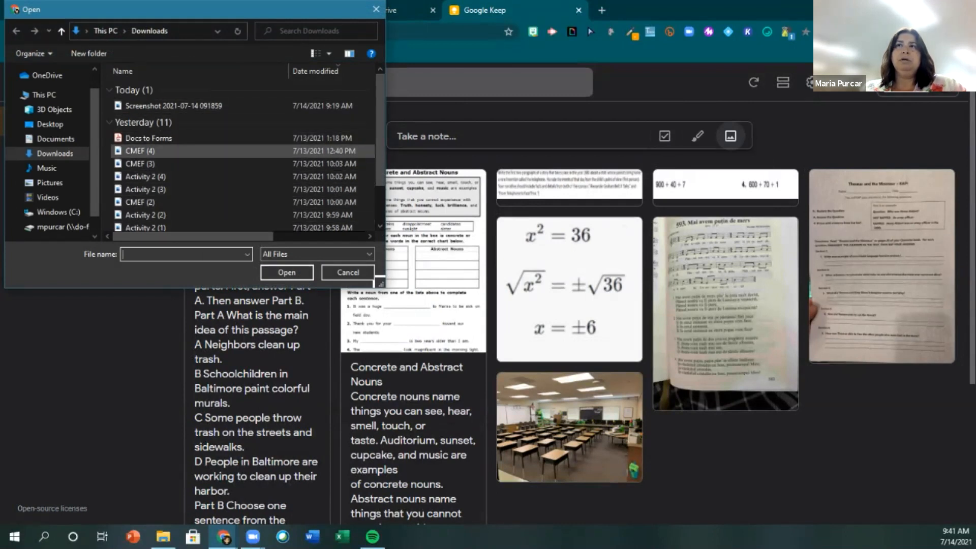
pyautogui.click(348, 272)
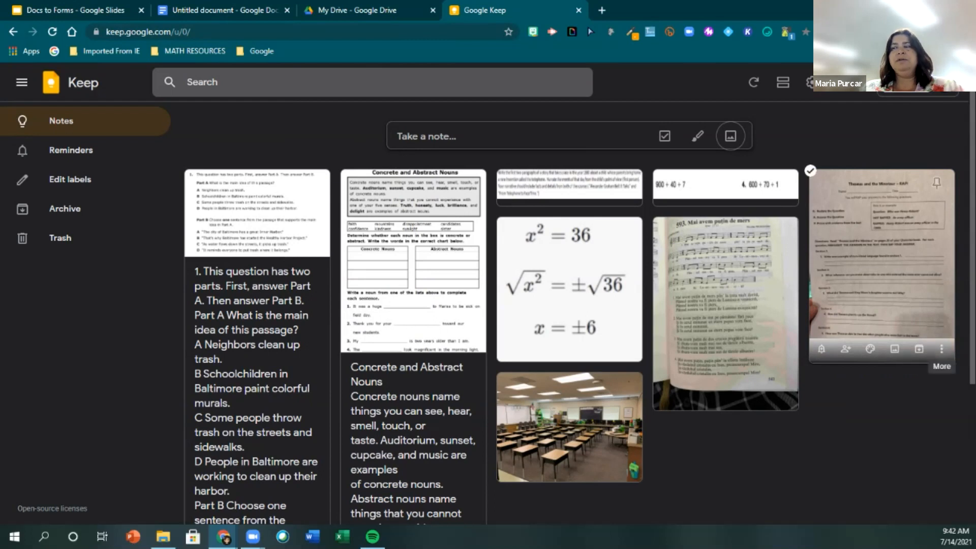
# Grab the image text from the "Theseus and the Minotaur" worksheet photo note.
pyautogui.click(941, 348)
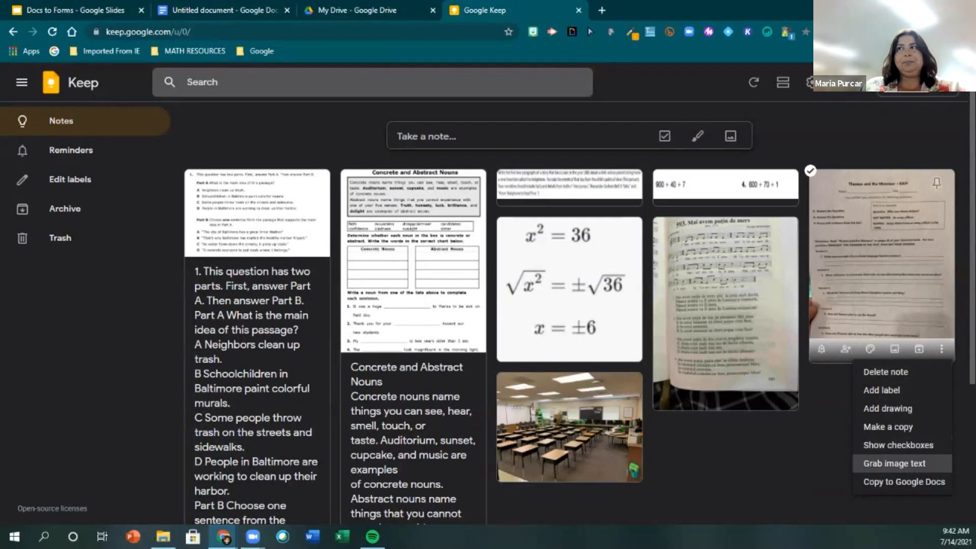
pyautogui.click(895, 463)
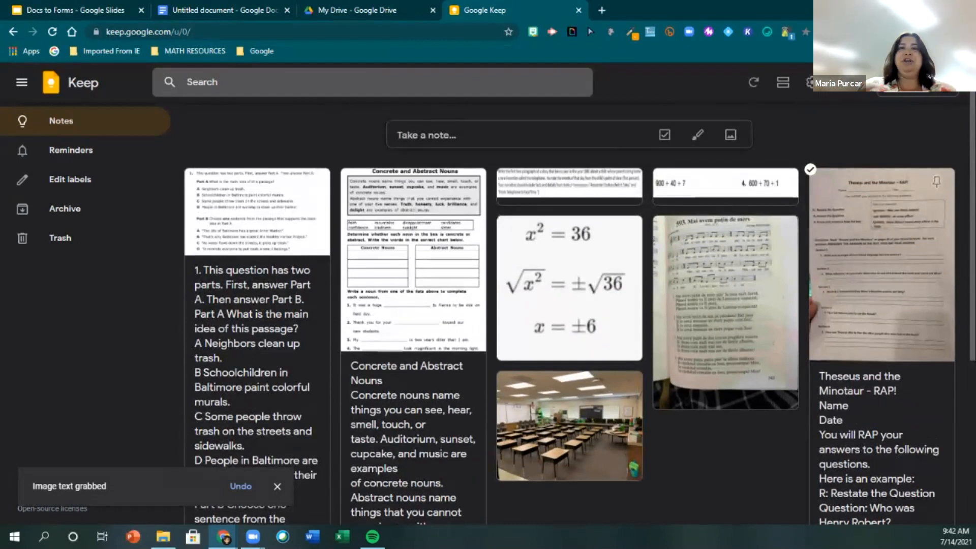
pyautogui.scroll(-3, 882, 313)
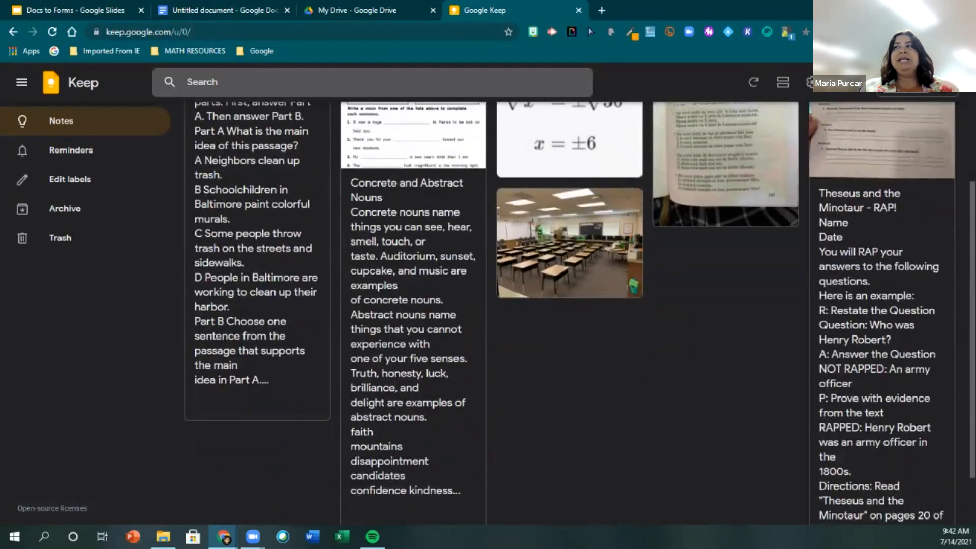
pyautogui.scroll(-2, 941, 502)
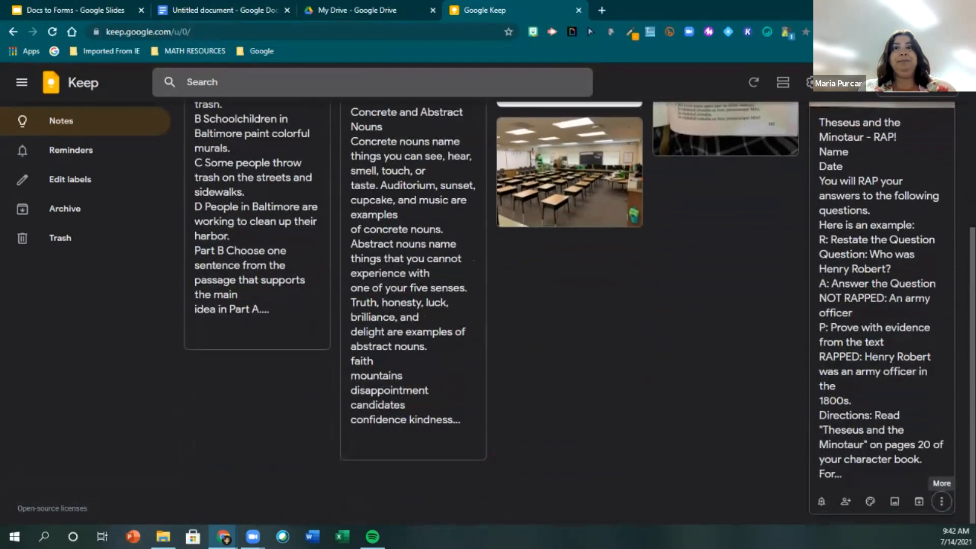
# Open the "Theseus and the Minotaur" note, review its extracted text, retype the last letter of "Prove", and close the note.
pyautogui.click(902, 180)
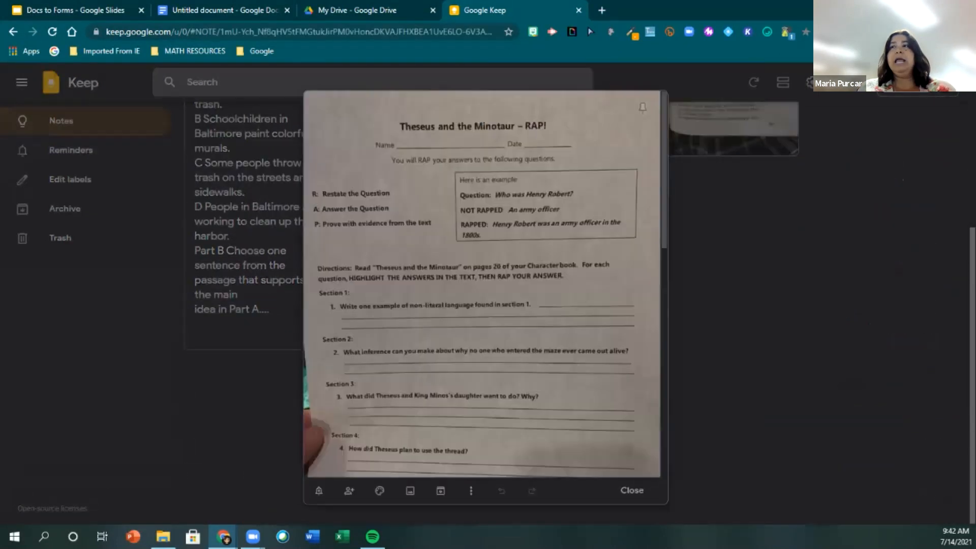
pyautogui.scroll(-8, 483, 284)
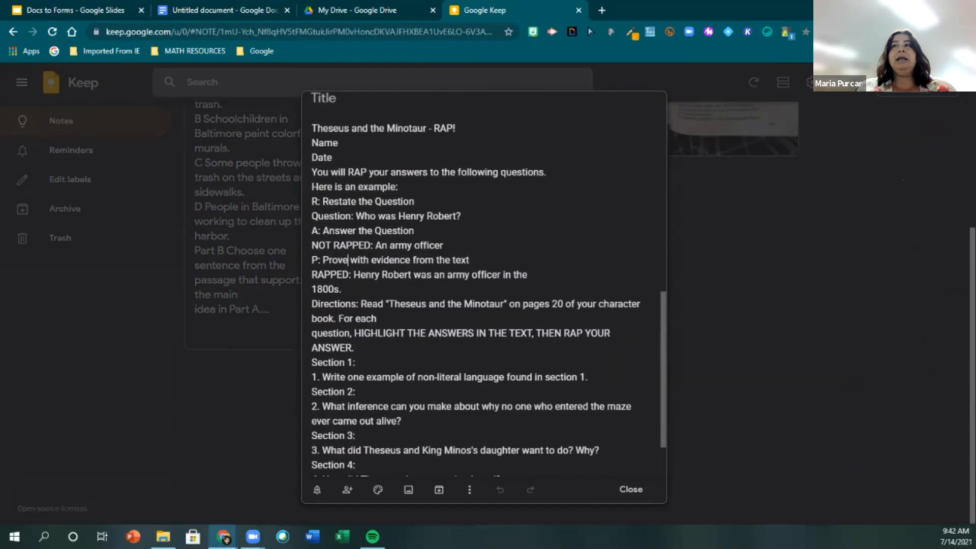
pyautogui.press('BackSpace')
pyautogui.write('e')
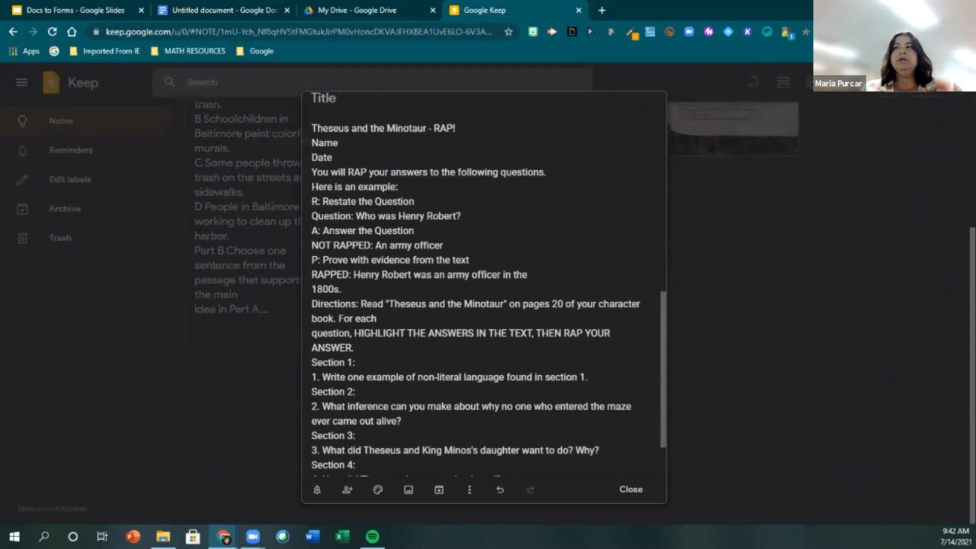
pyautogui.press('Escape')
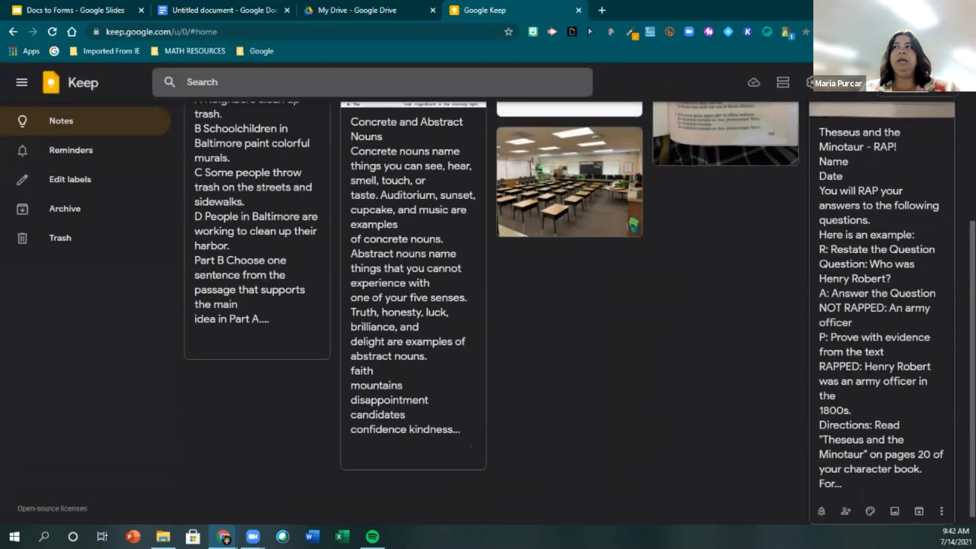
# Copy the note beginning "This question has two parts" to Google Docs.
pyautogui.scroll(1, 881, 204)
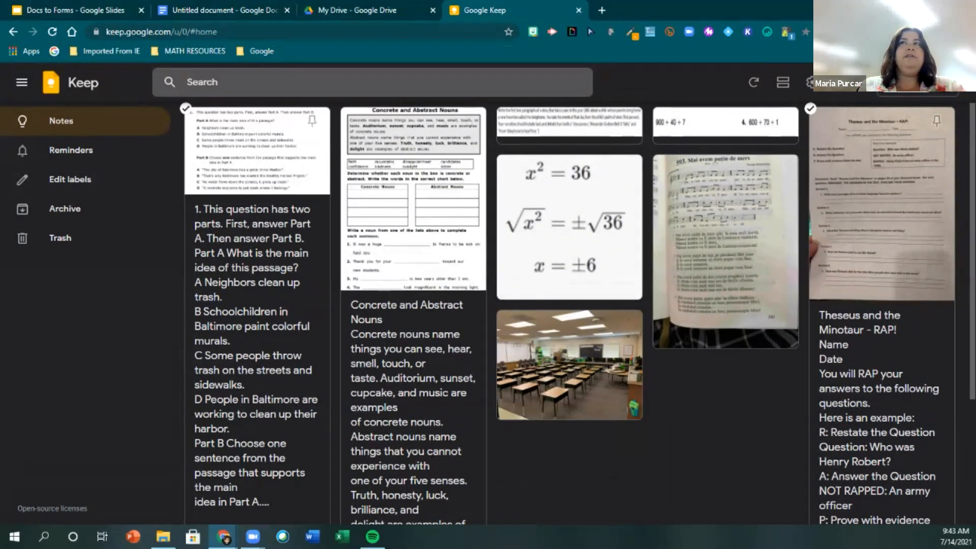
pyautogui.scroll(2, 569, 305)
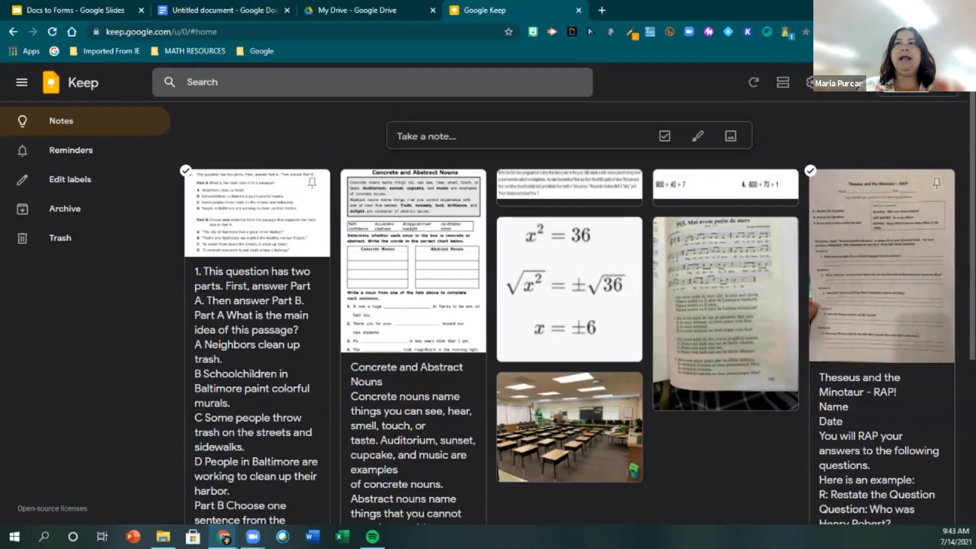
pyautogui.scroll(-5, 569, 305)
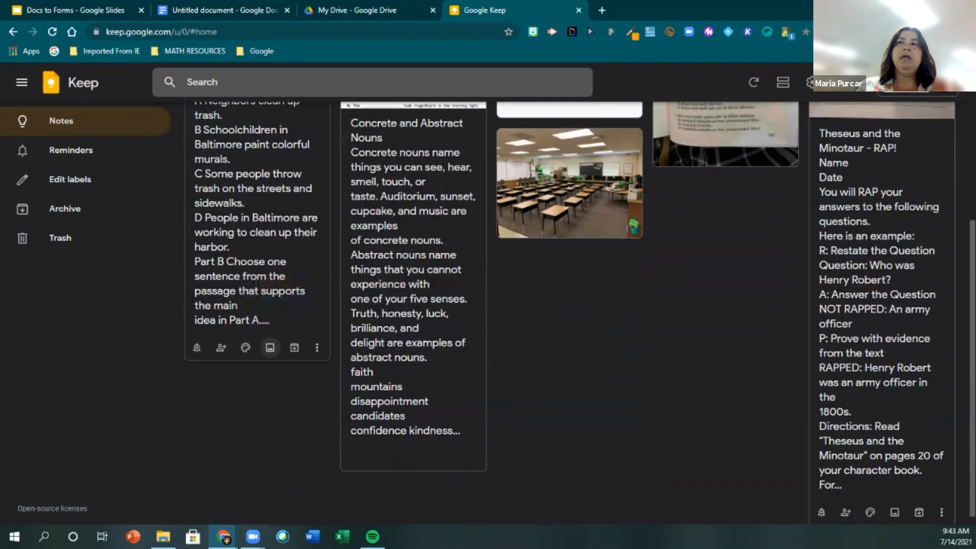
pyautogui.click(317, 348)
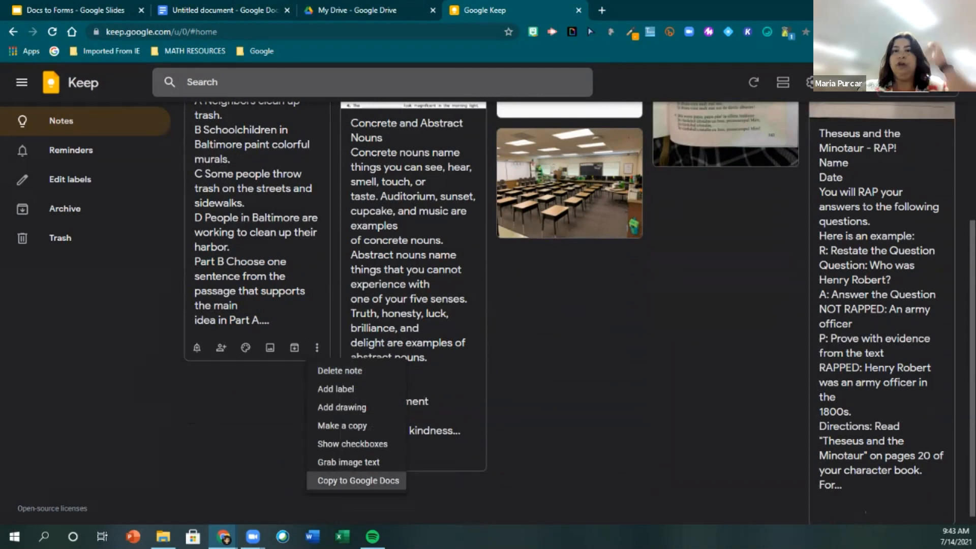
pyautogui.click(356, 480)
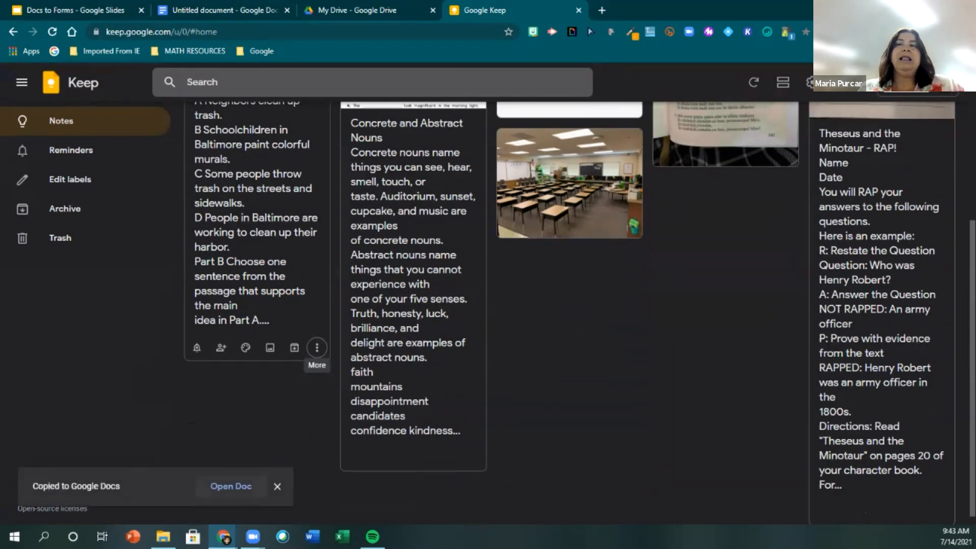
# Open the copied Google Docs document, look through it, and delete the worksheet image above the extracted text.
pyautogui.click(231, 486)
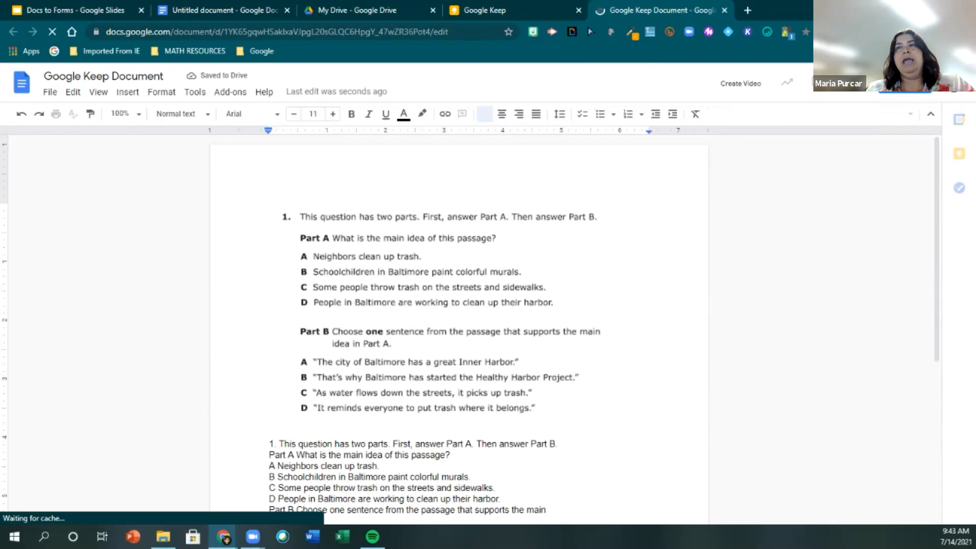
pyautogui.scroll(-4, 459, 330)
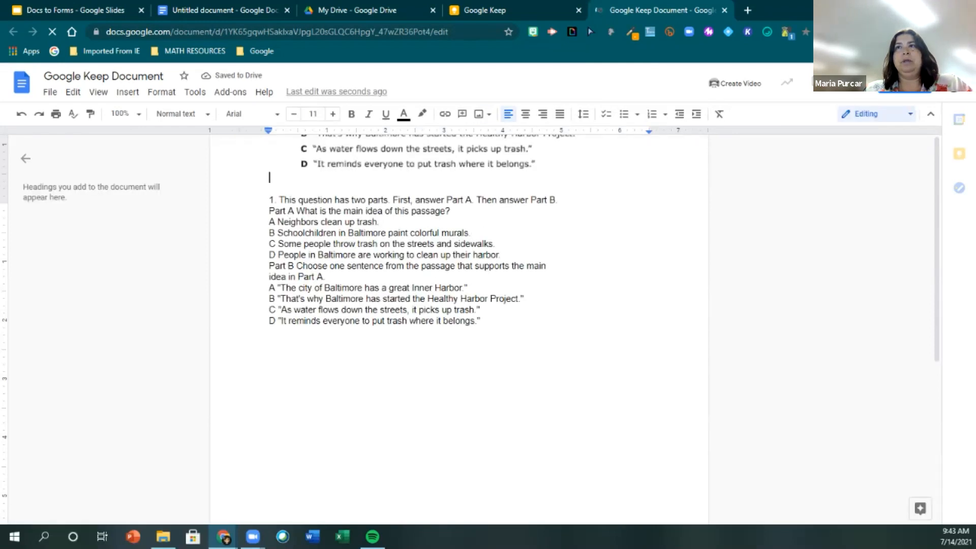
pyautogui.scroll(5, 453, 314)
pyautogui.click(453, 314)
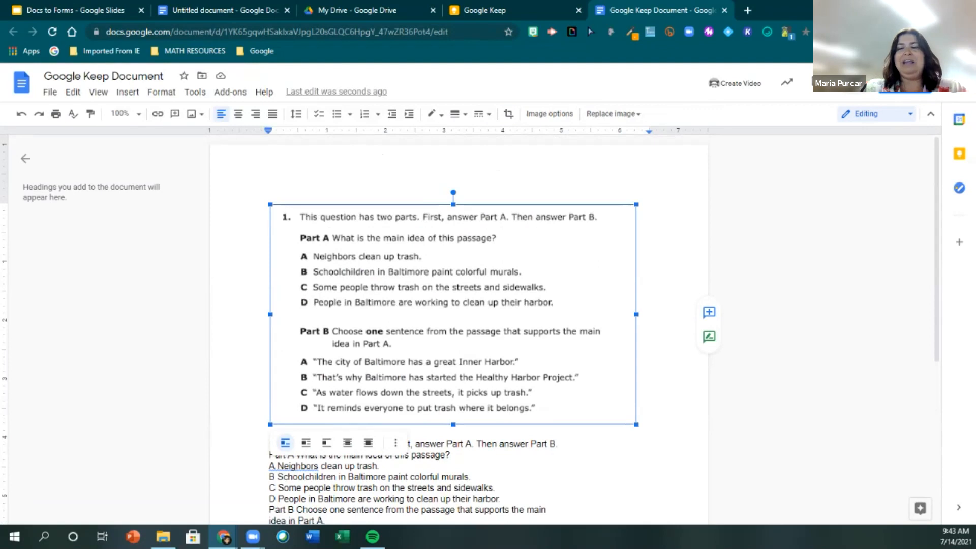
pyautogui.press('Delete')
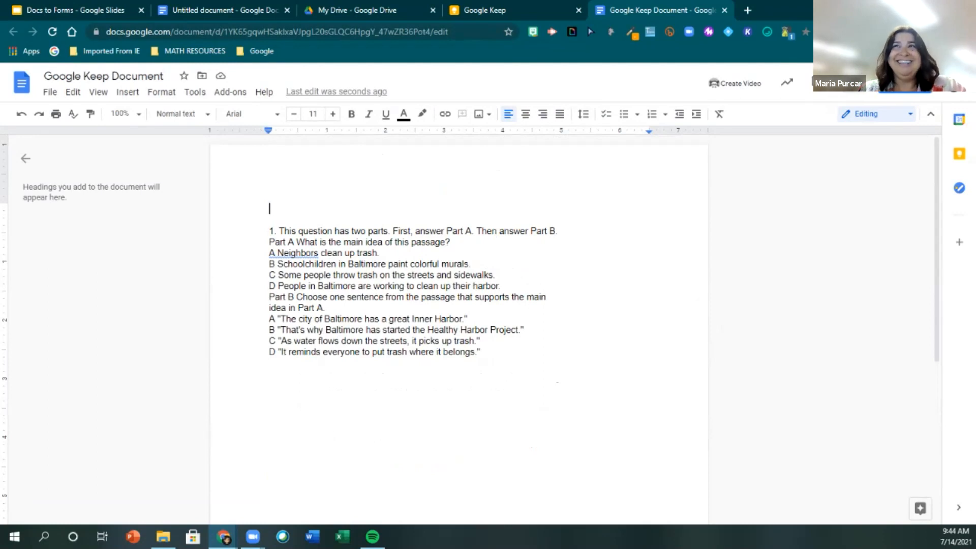
# Start Create Form from Doc in the Doc To Form add-on, read its instructions, and return to the form setup.
pyautogui.click(230, 92)
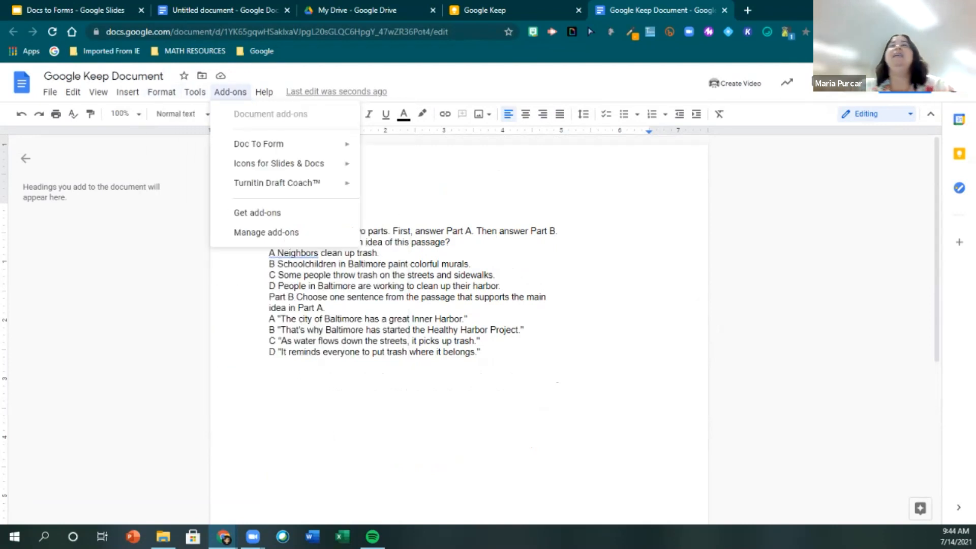
pyautogui.moveTo(259, 144)
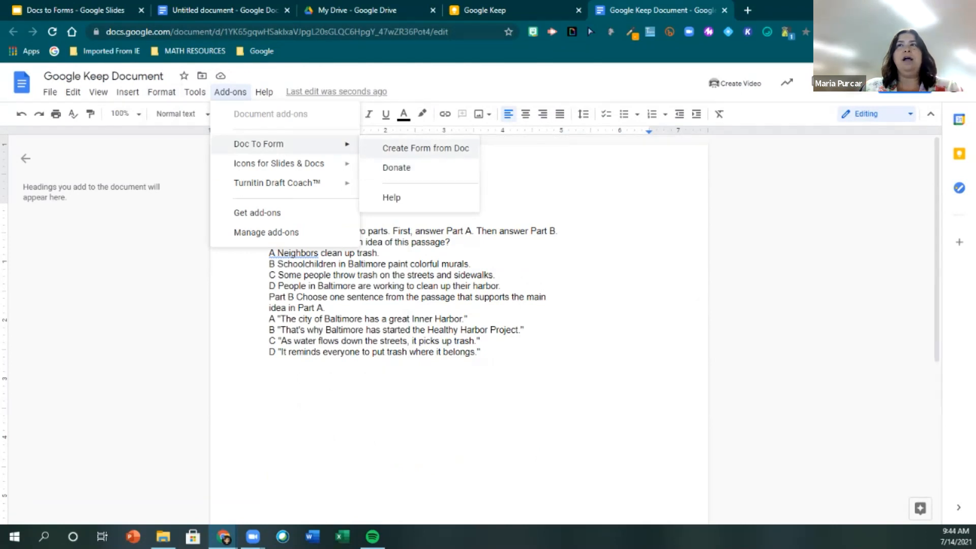
pyautogui.click(425, 148)
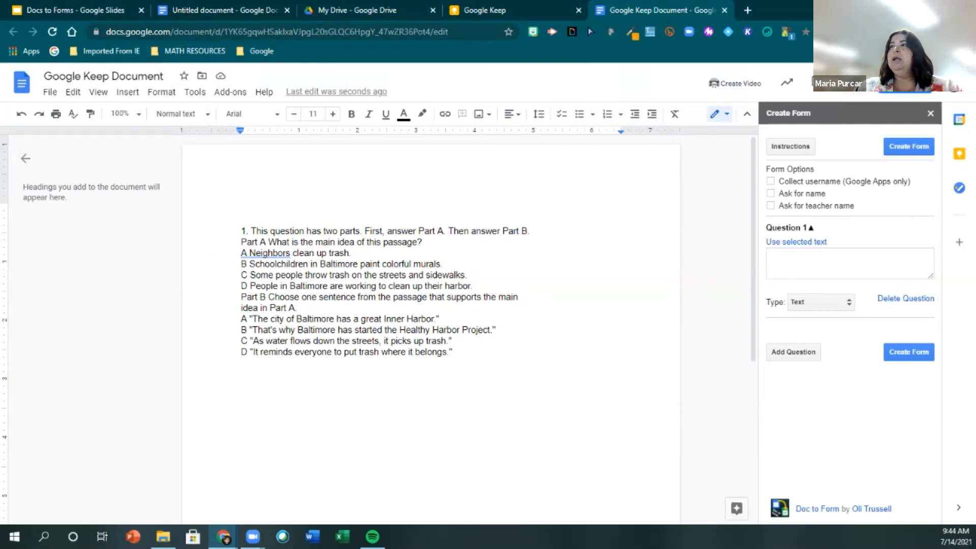
pyautogui.click(790, 146)
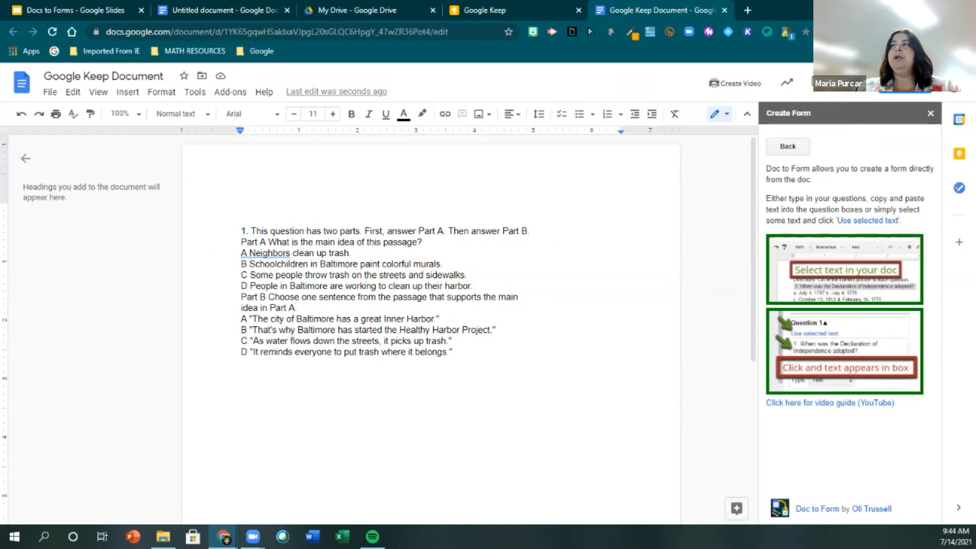
pyautogui.click(788, 146)
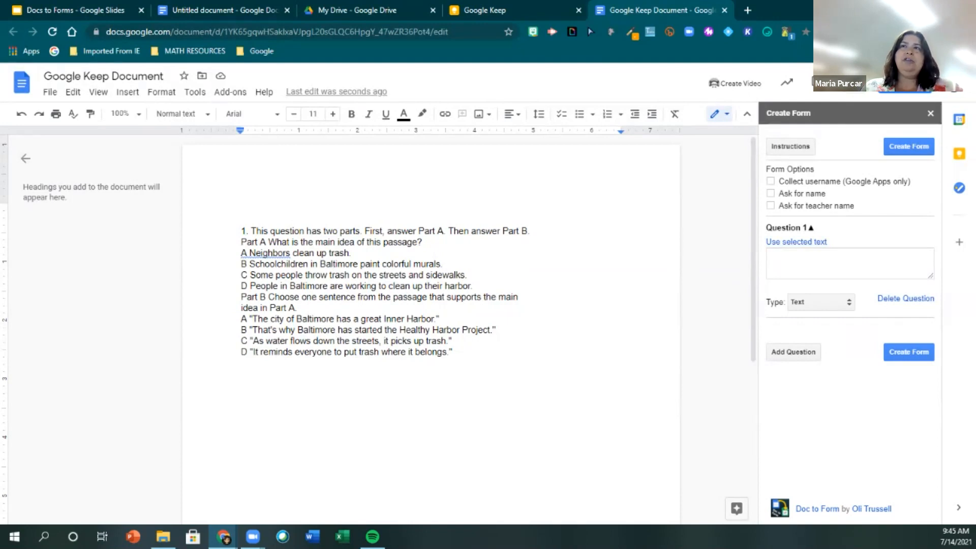
# Fill Question 1 with the document text from "This question has two parts" through "What is the main idea of this passage?".
pyautogui.moveTo(240, 231); pyautogui.dragTo(249, 231)
pyautogui.click(242, 219)
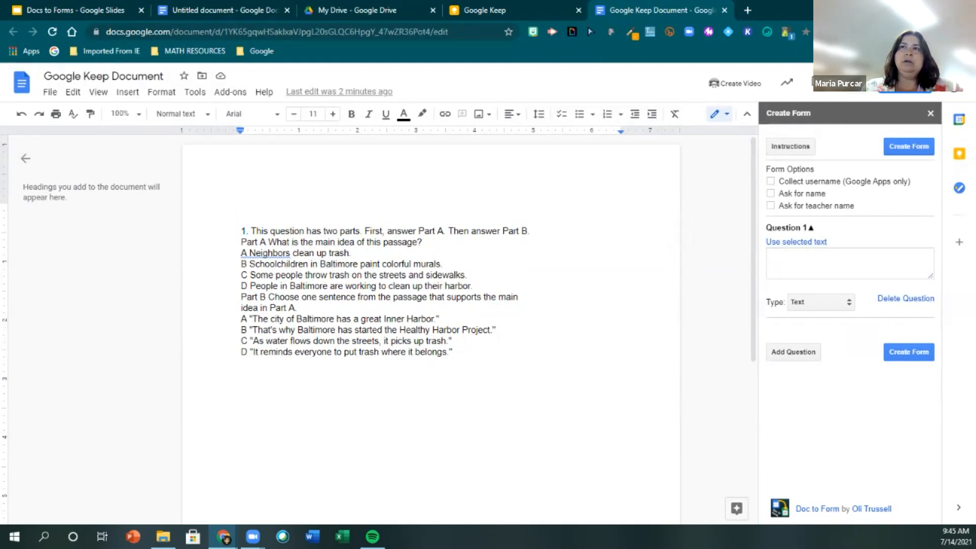
pyautogui.click(257, 231)
pyautogui.moveTo(251, 231); pyautogui.dragTo(426, 242)
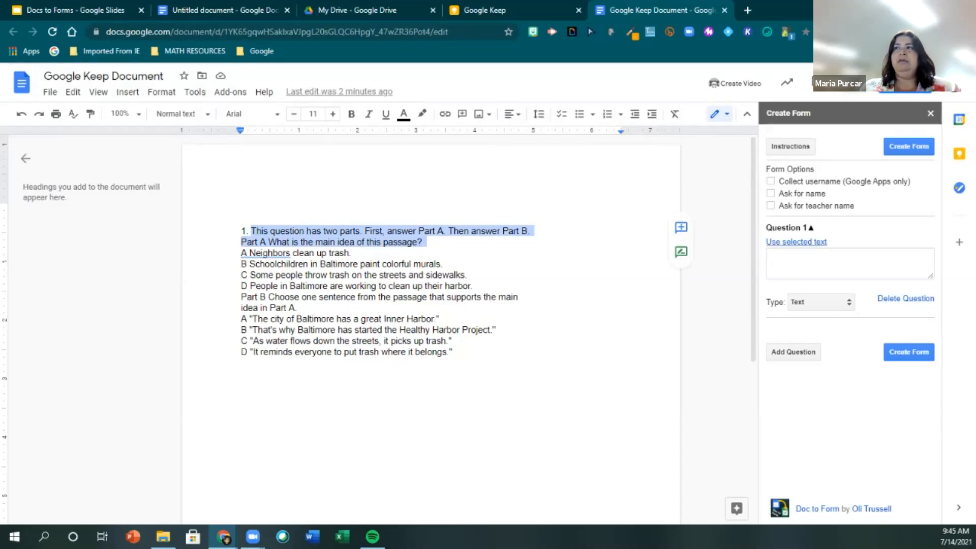
pyautogui.click(795, 242)
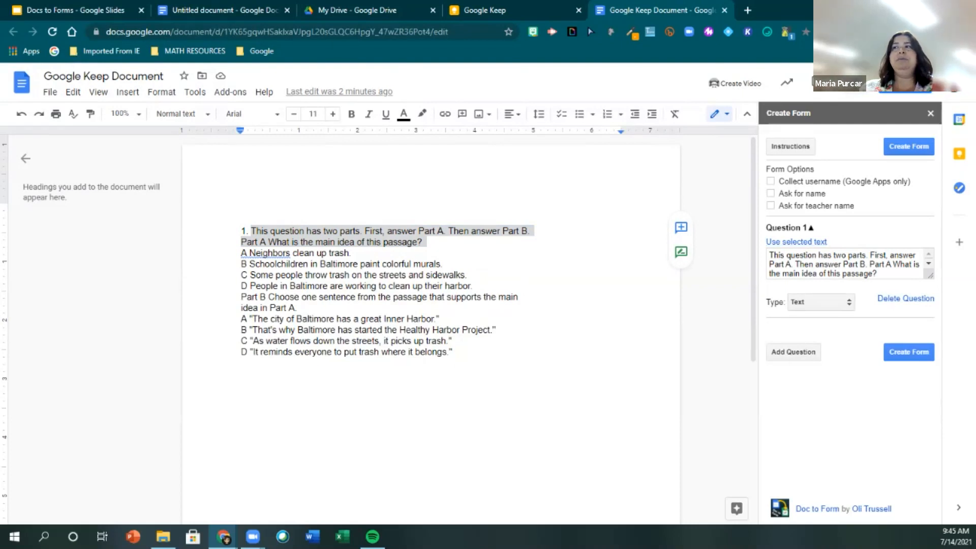
# Set Question 1's type to Multiple Choice and copy the four Part A answers from the document into its options.
pyautogui.click(820, 301)
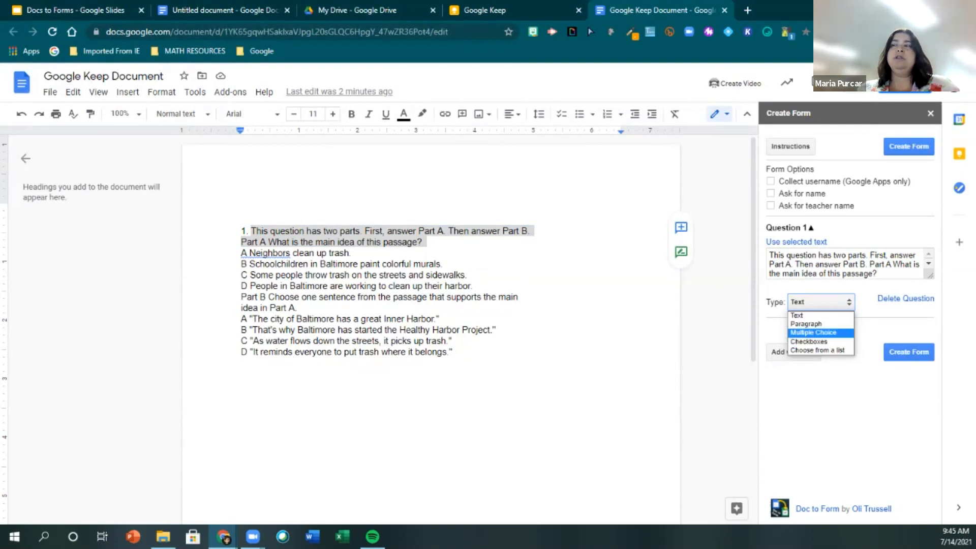
pyautogui.click(812, 332)
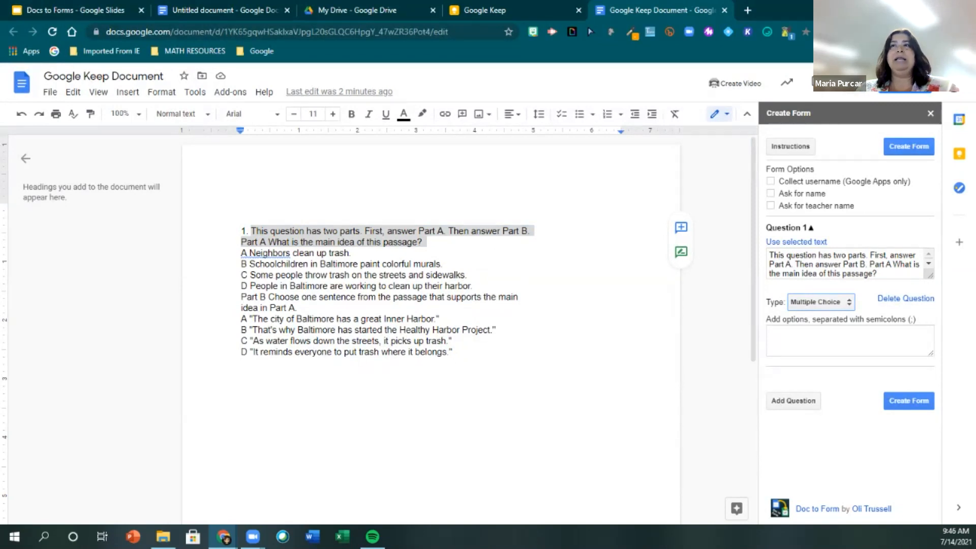
pyautogui.moveTo(248, 252); pyautogui.dragTo(475, 286)
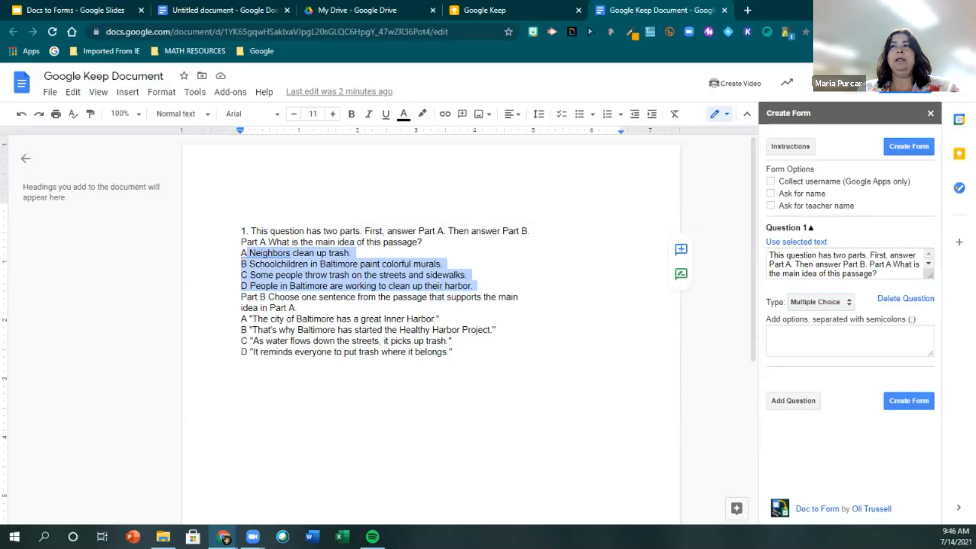
pyautogui.rightClick(415, 277)
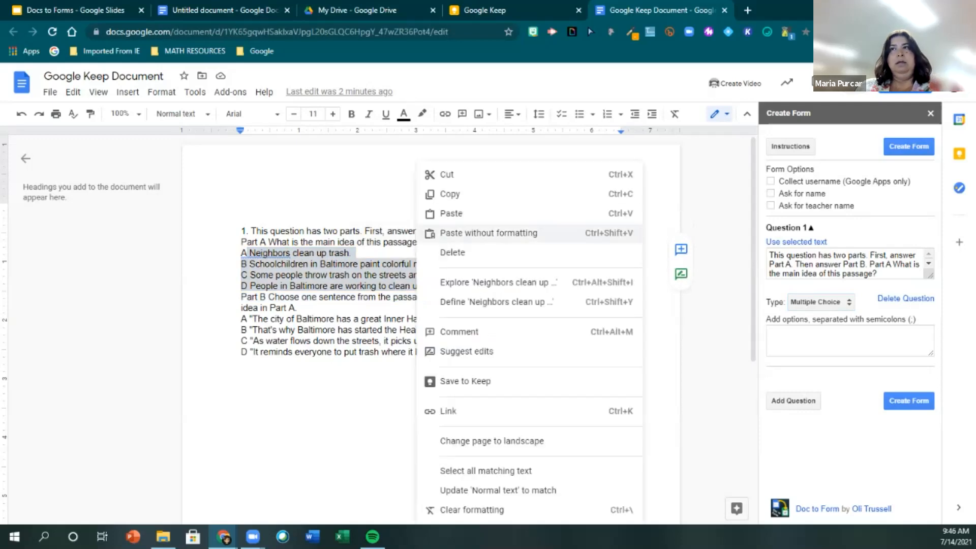
pyautogui.click(458, 194)
pyautogui.click(806, 336)
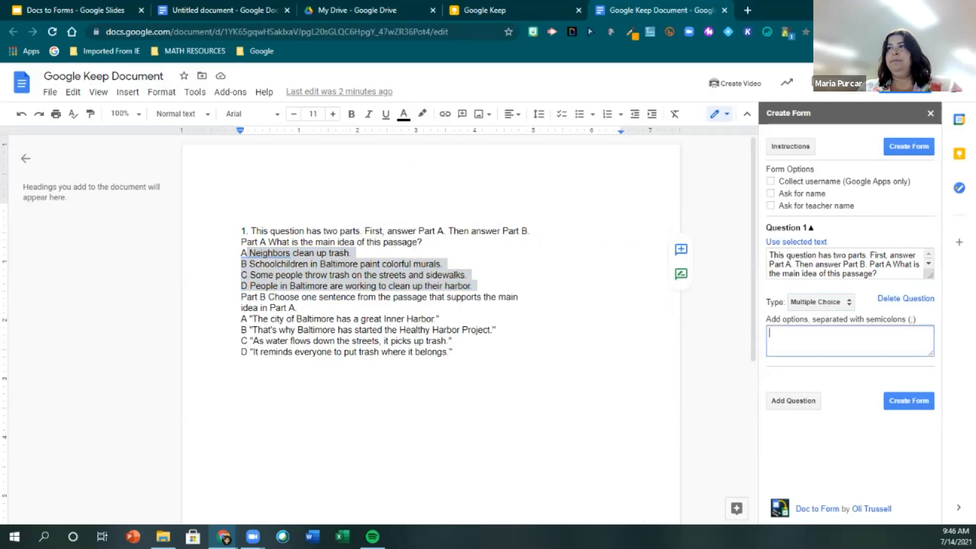
pyautogui.rightClick(806, 336)
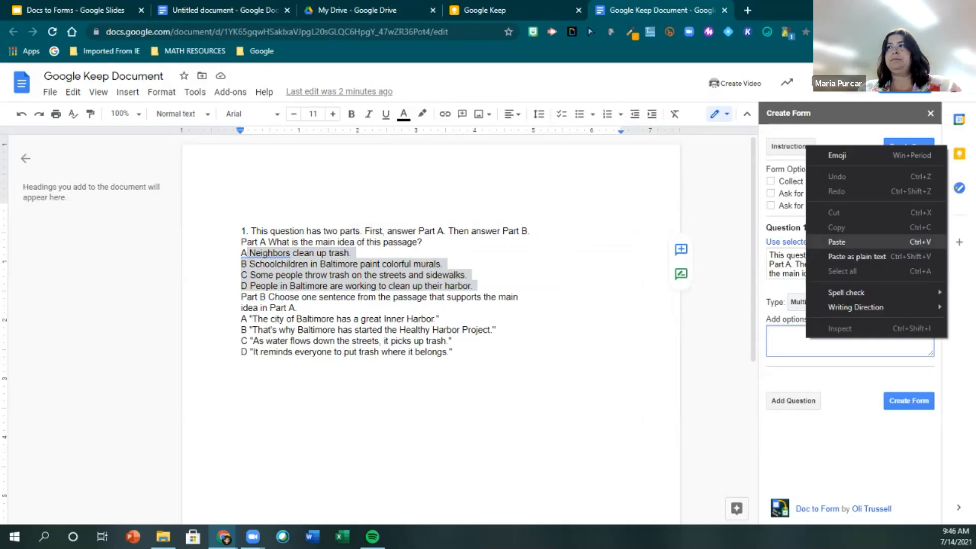
pyautogui.click(836, 242)
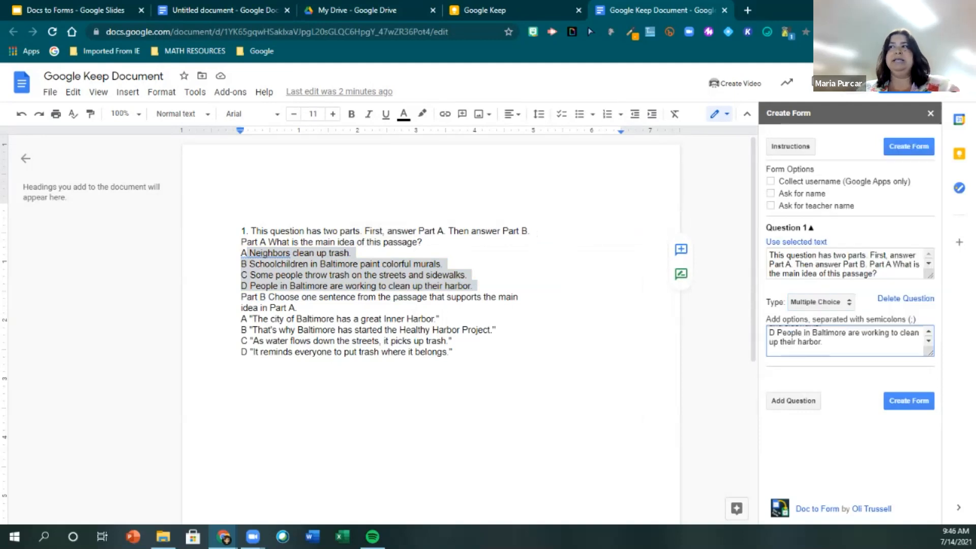
# Strip the letters A and B from the first two answer options and end each option with a semicolon instead of a period.
pyautogui.scroll(1, 845, 341)
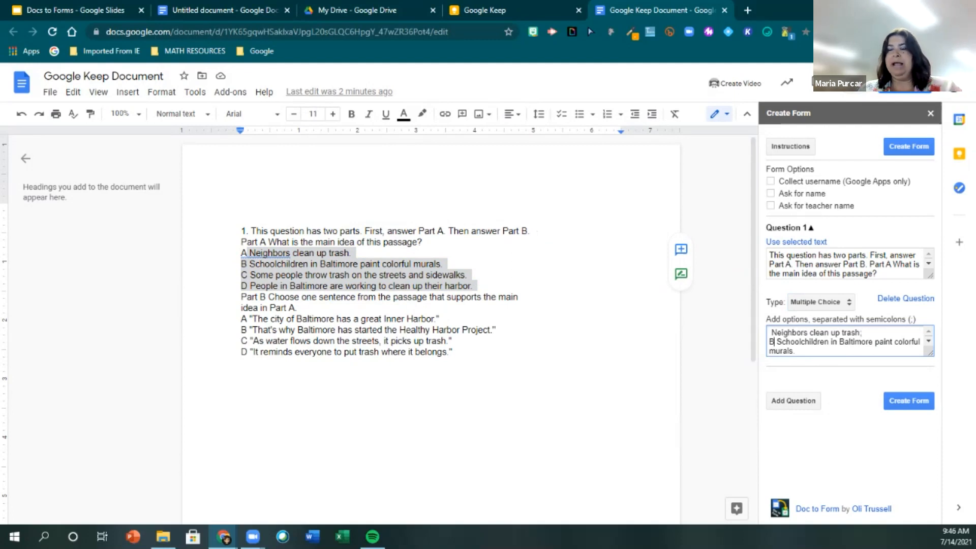
pyautogui.click(775, 341)
pyautogui.press('BackSpace')
pyautogui.press('BackSpace')
pyautogui.click(794, 350)
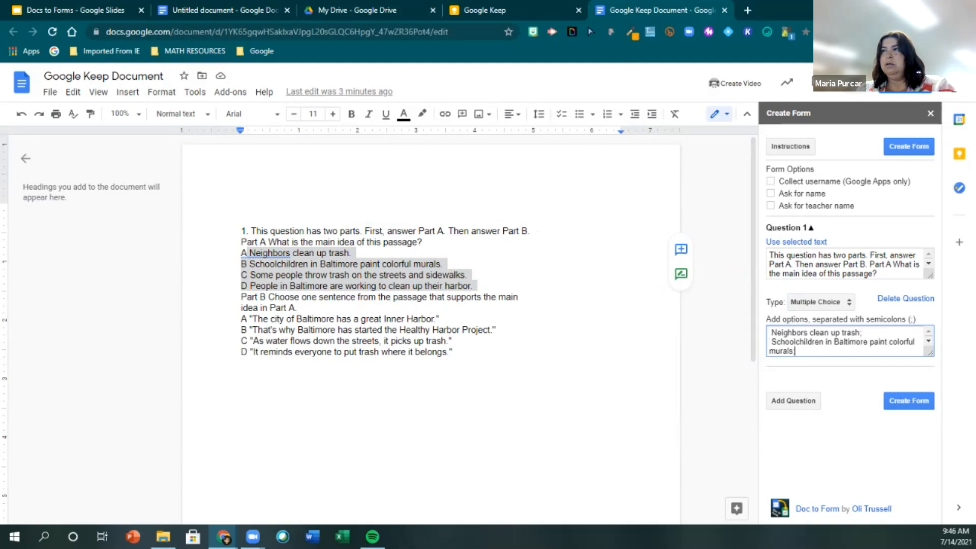
pyautogui.scroll(-2, 846, 340)
pyautogui.scroll(2, 846, 340)
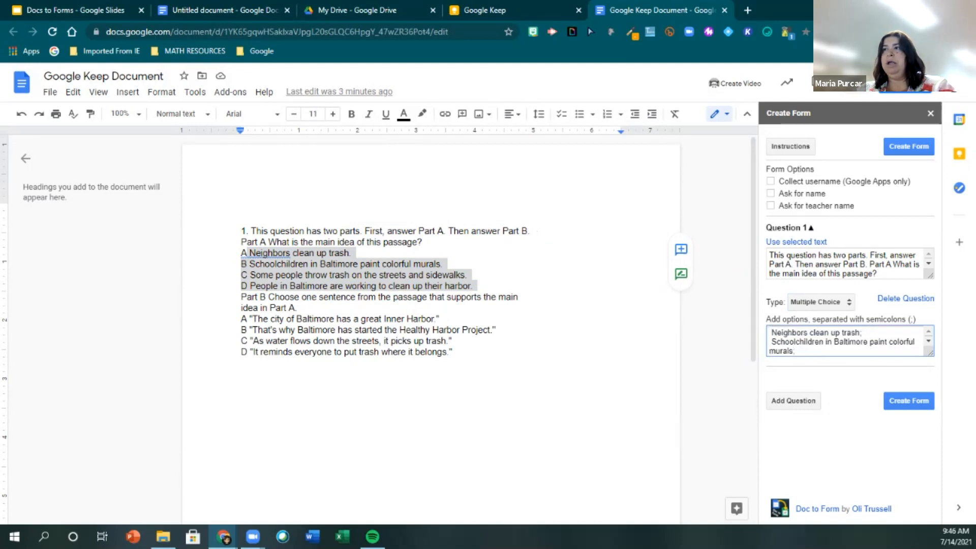
# Strip the letters C and D from the remaining answer options and run them on, separated by semicolons after "sidewalks" and "murals".
pyautogui.scroll(-2, 846, 341)
pyautogui.press('BackSpace')
pyautogui.press('BackSpace')
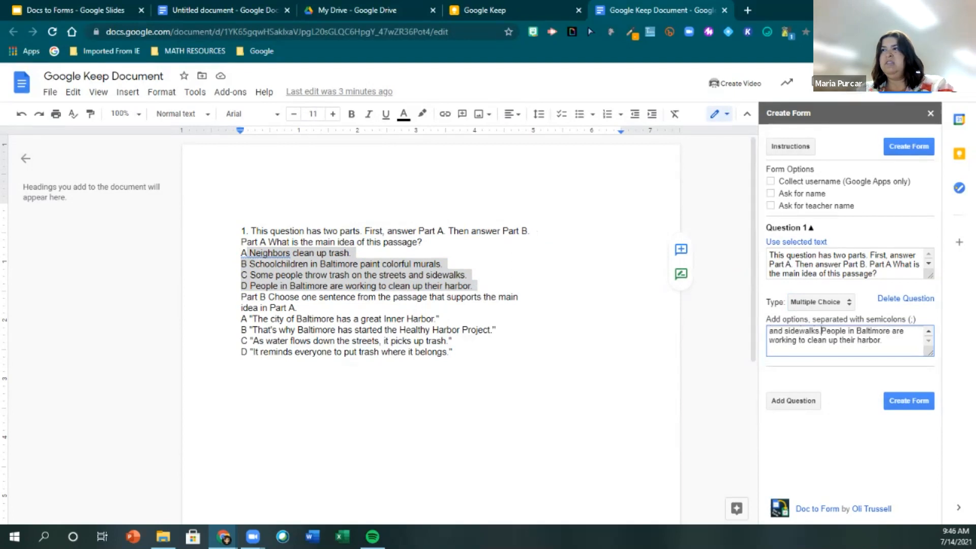
pyautogui.press('BackSpace')
pyautogui.write(';')
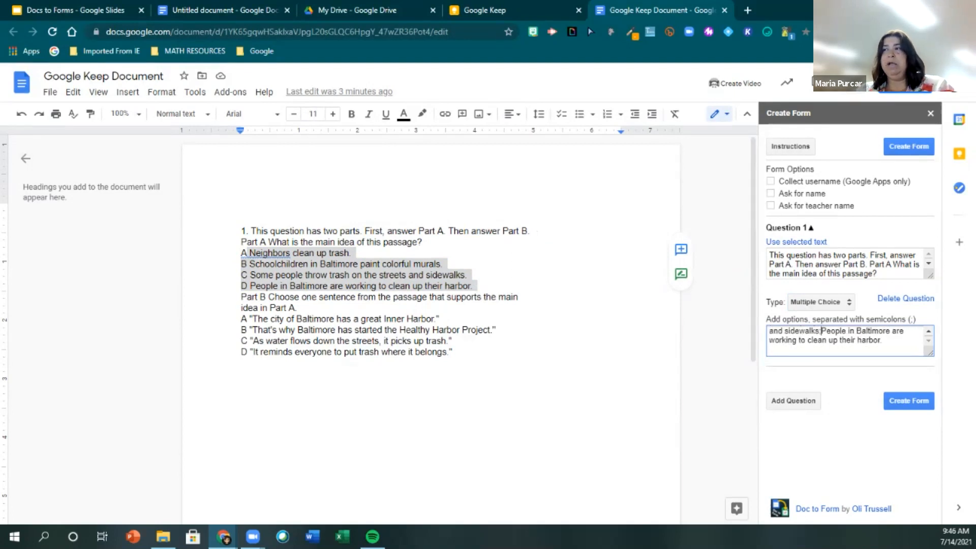
pyautogui.press('Up')
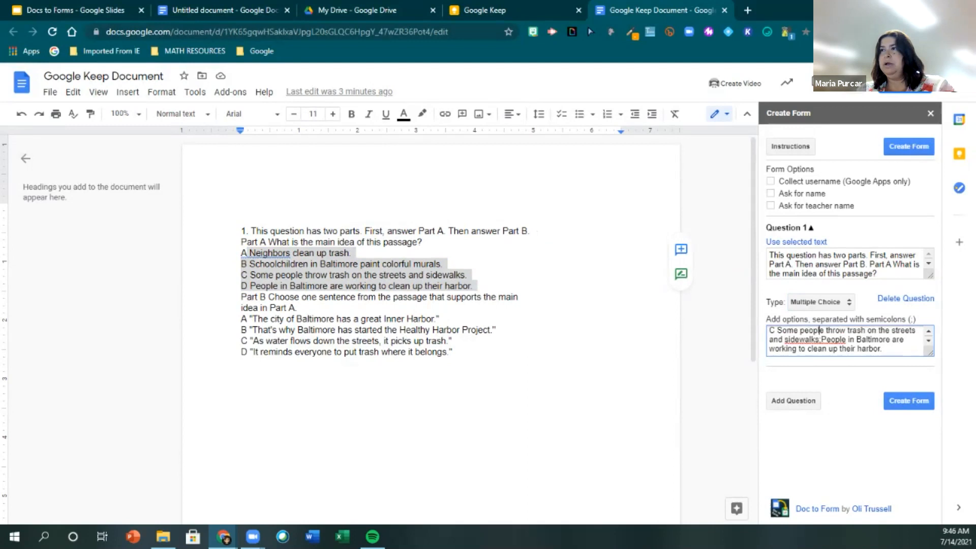
pyautogui.press('BackSpace')
pyautogui.press('BackSpace')
pyautogui.press('BackSpace')
pyautogui.press('BackSpace')
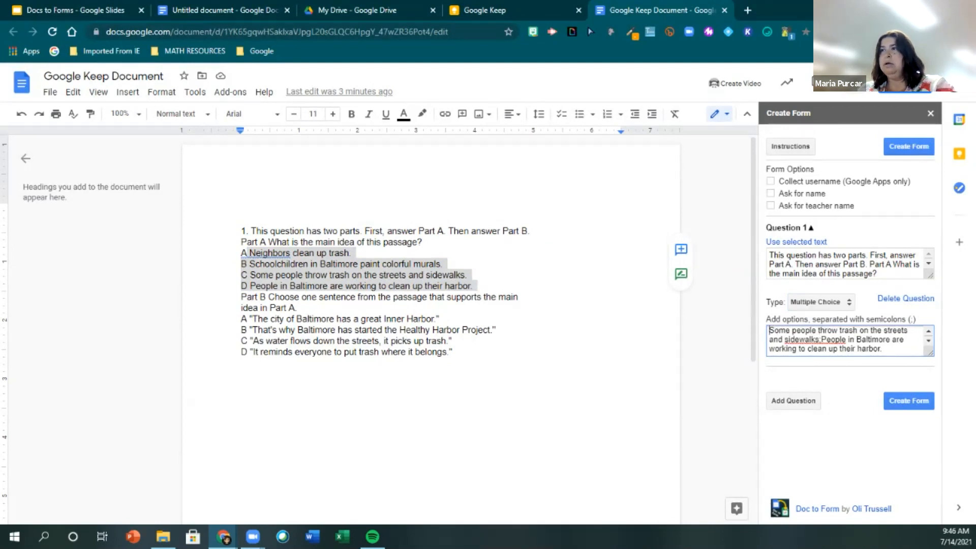
pyautogui.write(';')
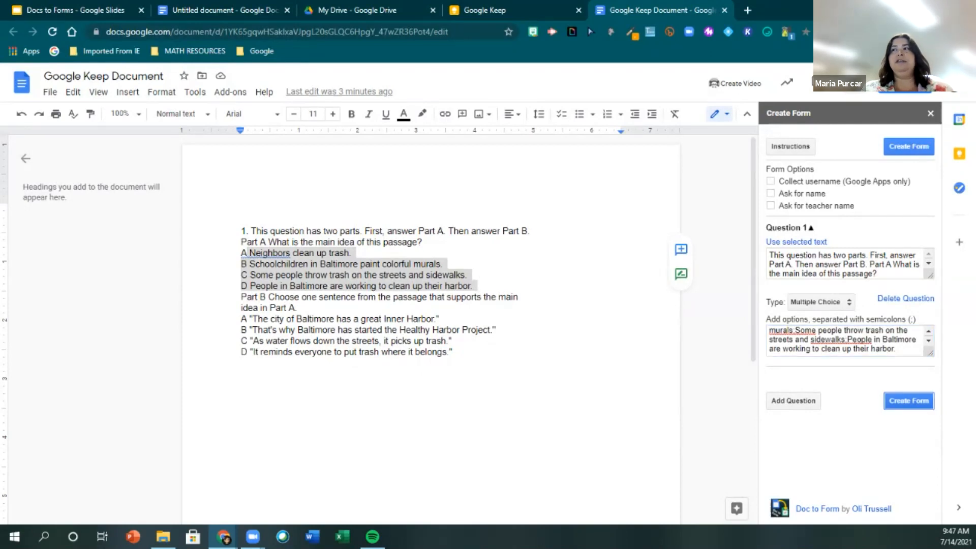
# Create the form from the prepared multiple-choice question and open it in Google Forms.
pyautogui.click(909, 400)
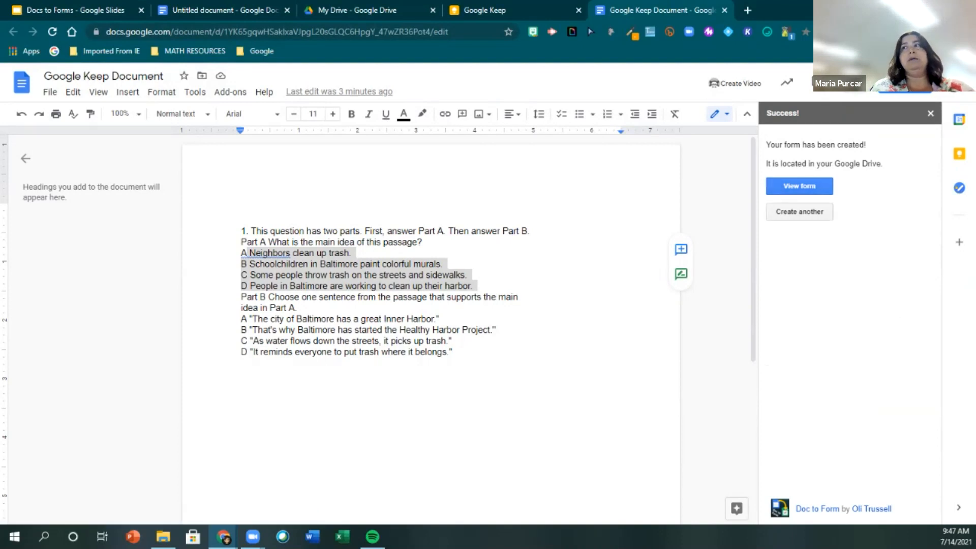
pyautogui.click(799, 186)
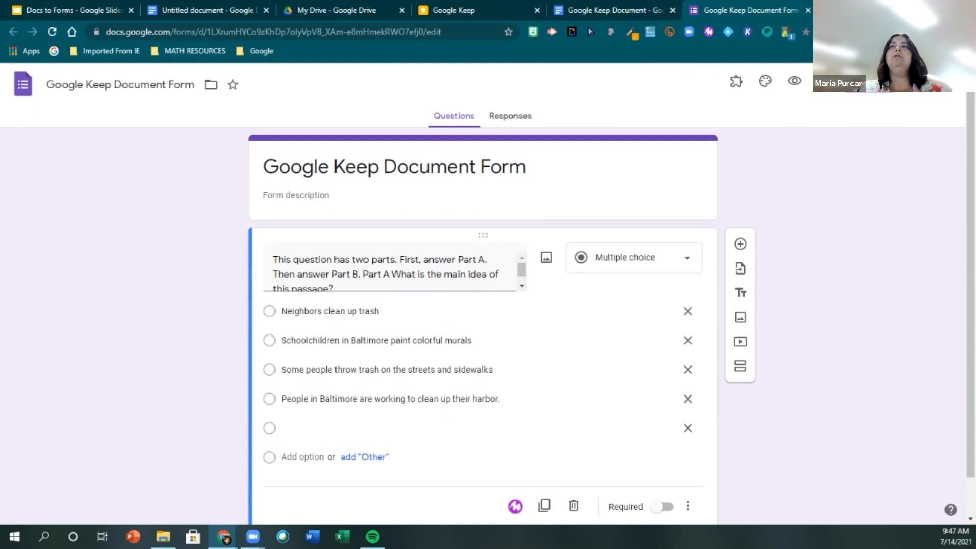
# Rename the form "Comprehension Check", apply that name to its heading, and open the form description for editing.
pyautogui.click(133, 84)
pyautogui.tripleClick(133, 84)
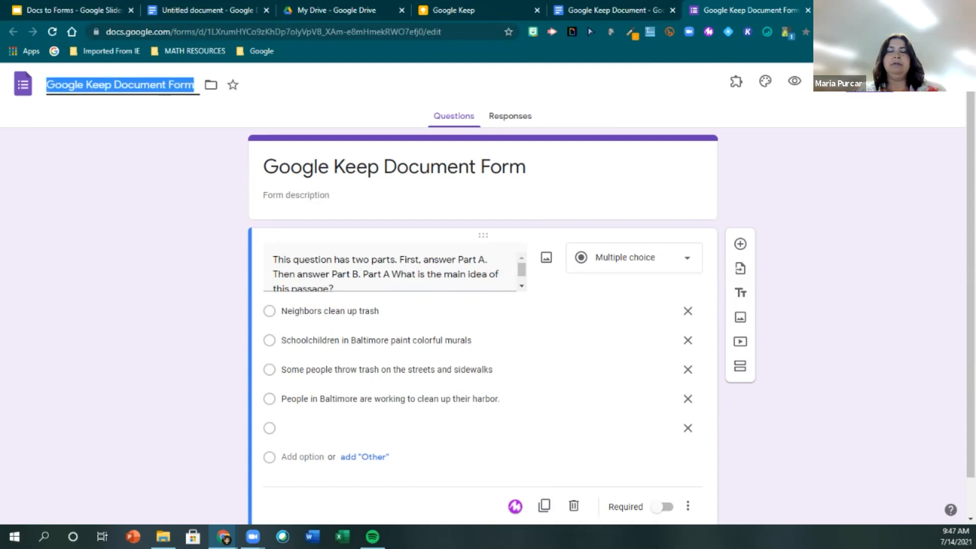
pyautogui.write('C')
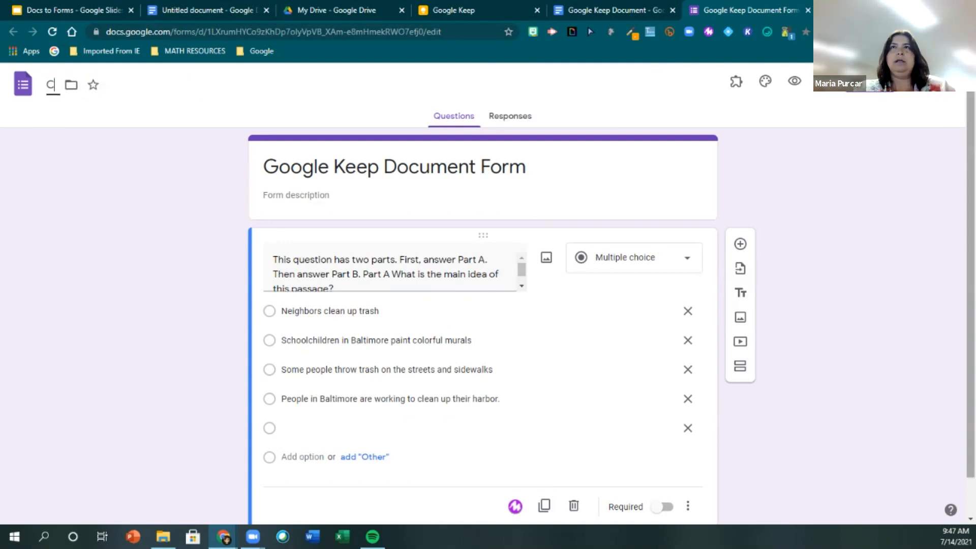
pyautogui.write('omprehension')
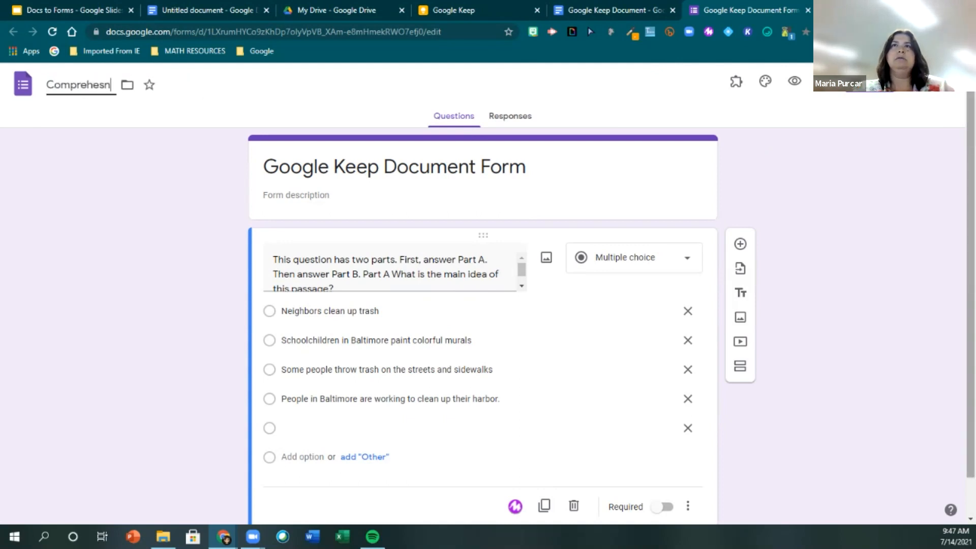
pyautogui.press('BackSpace')
pyautogui.press('BackSpace')
pyautogui.press('BackSpace')
pyautogui.press('BackSpace')
pyautogui.press('BackSpace')
pyautogui.write('nsion Check')
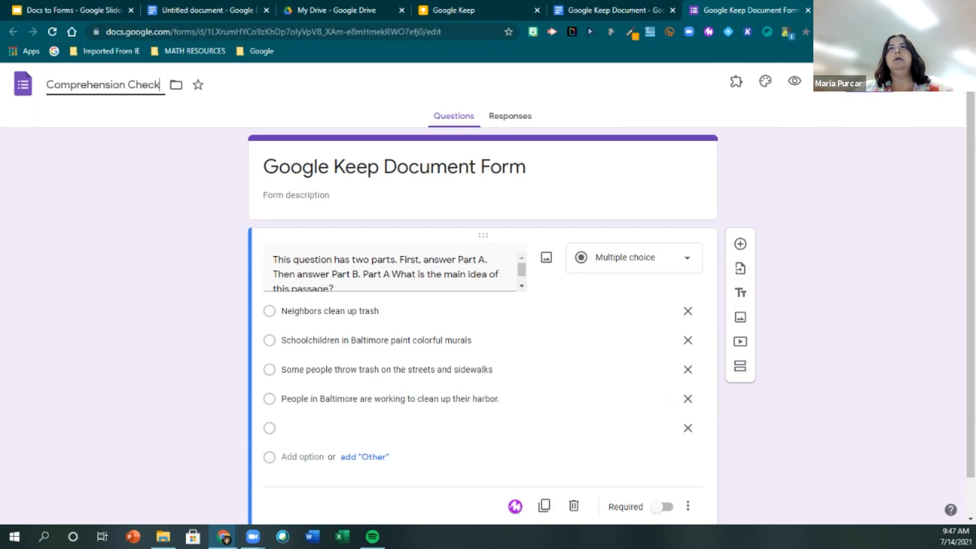
pyautogui.click(325, 168)
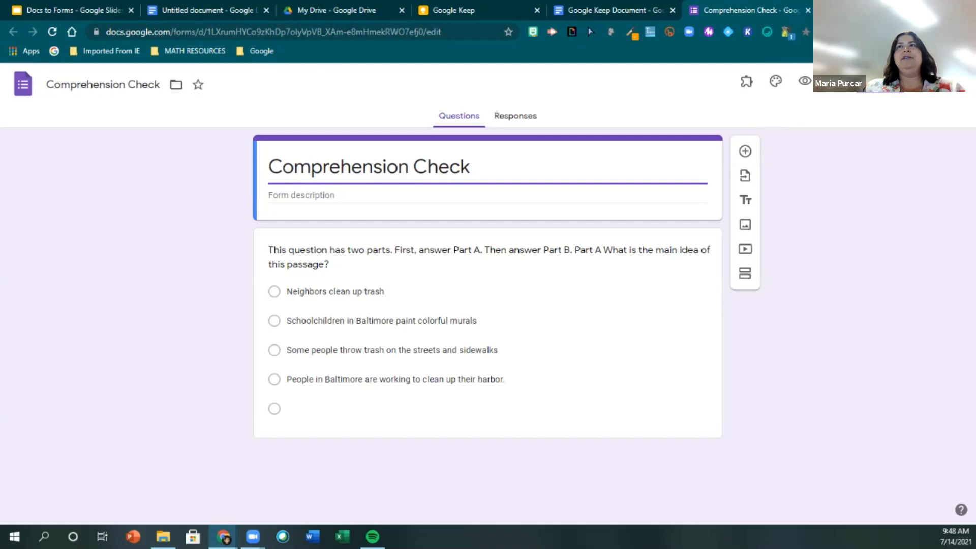
pyautogui.click(333, 195)
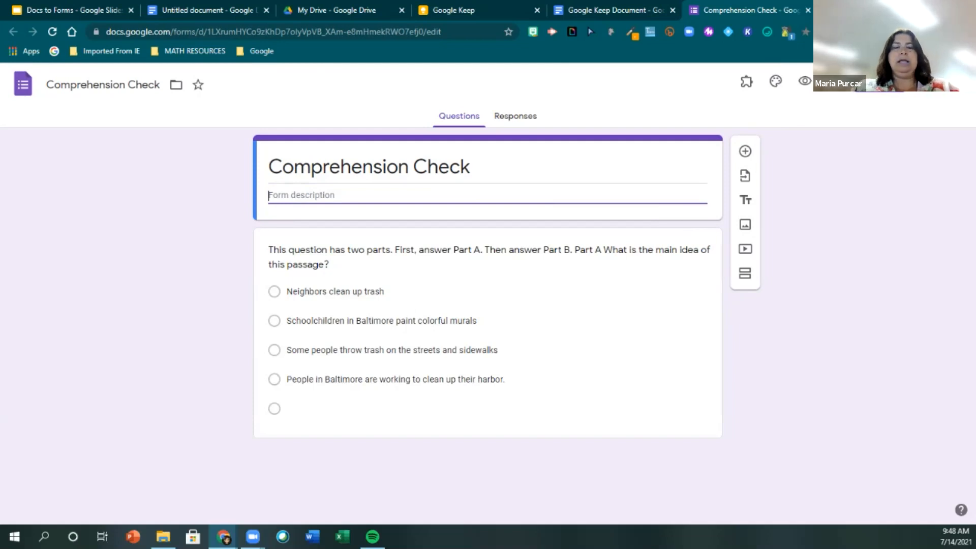
# Enter "Use your text to help you answer the following questions." as the form description.
pyautogui.write('Use your text to help you answer the following questions')
pyautogui.press('BackSpace')
pyautogui.press('BackSpace')
pyautogui.press('BackSpace')
pyautogui.press('BackSpace')
pyautogui.press('BackSpace')
pyautogui.write('stions.')
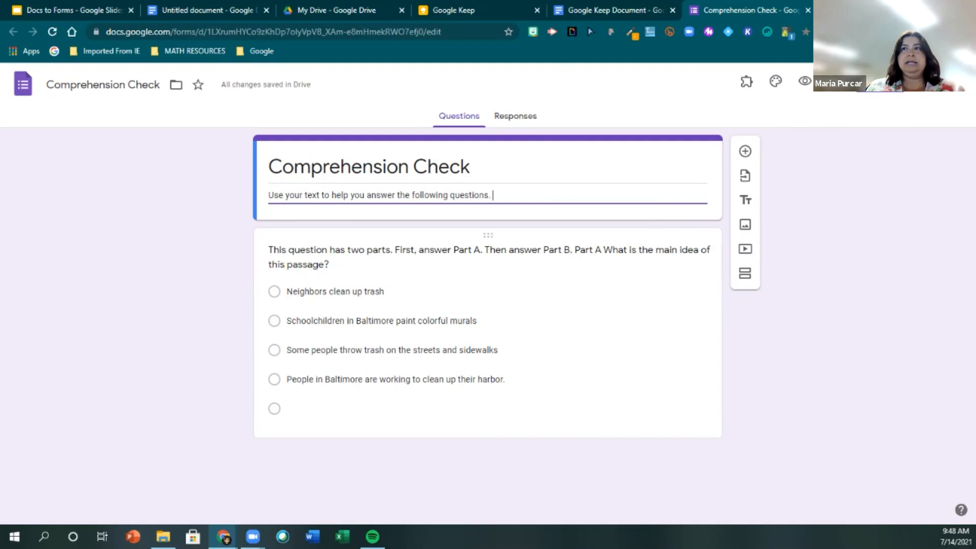
# Remove the empty fifth answer option from the multiple-choice question.
pyautogui.click(305, 409)
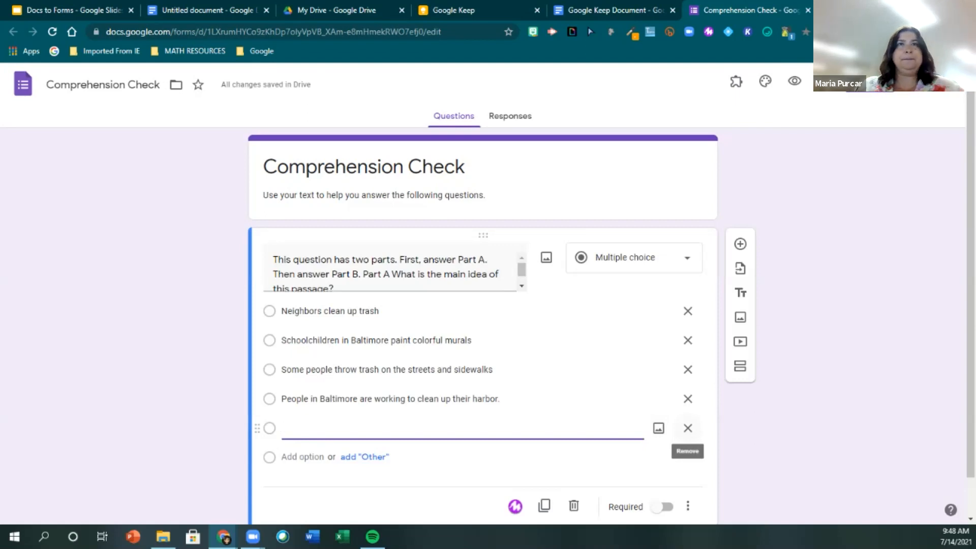
pyautogui.click(687, 427)
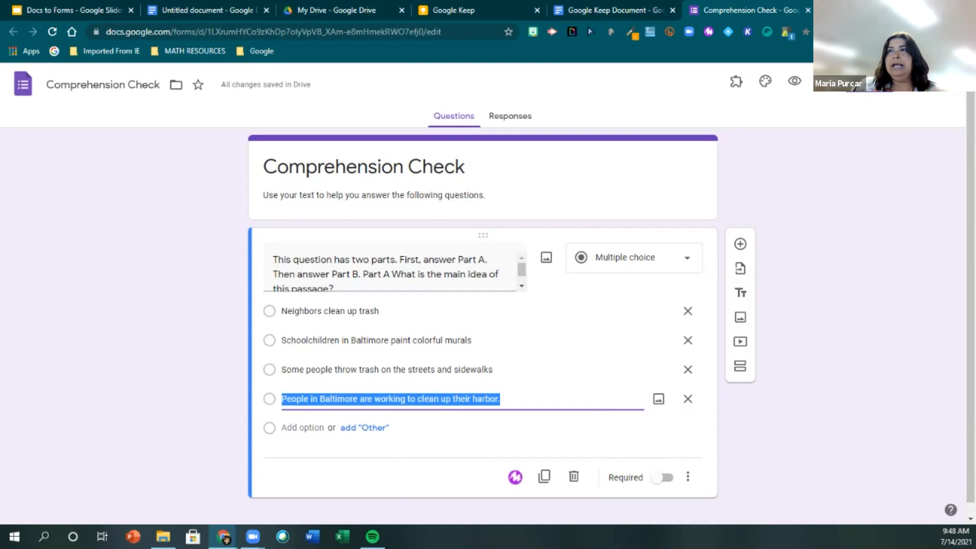
pyautogui.click(417, 168)
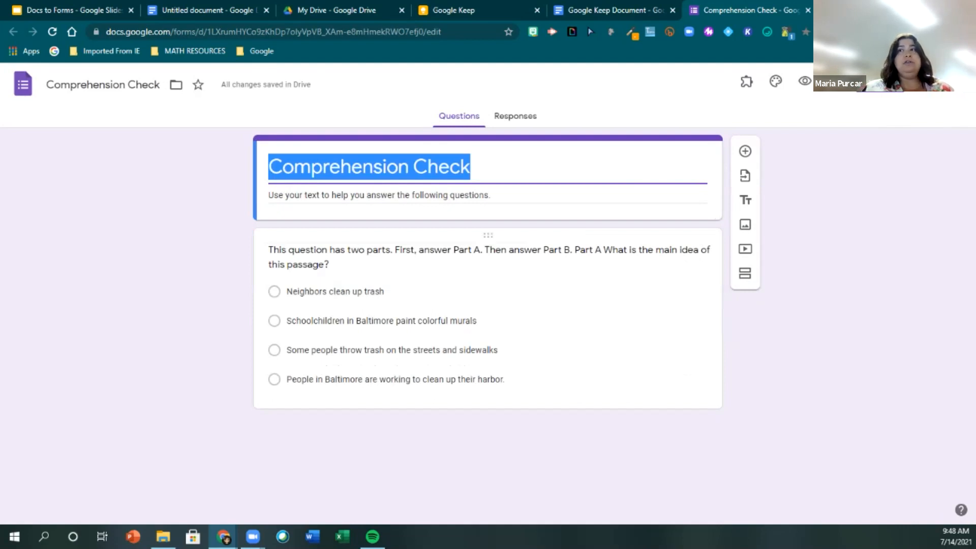
# Add an "Other" option to the multiple-choice question and remove it again.
pyautogui.click(406, 380)
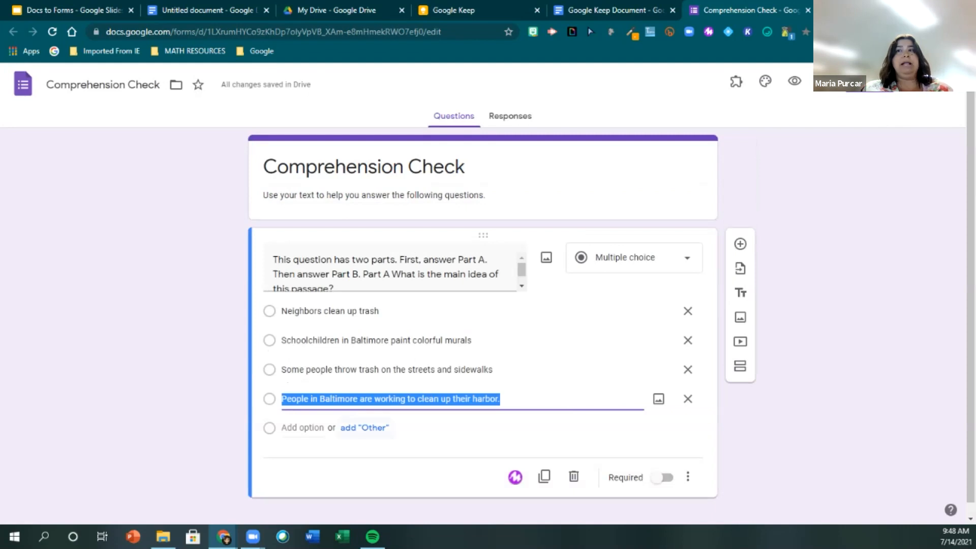
pyautogui.click(363, 428)
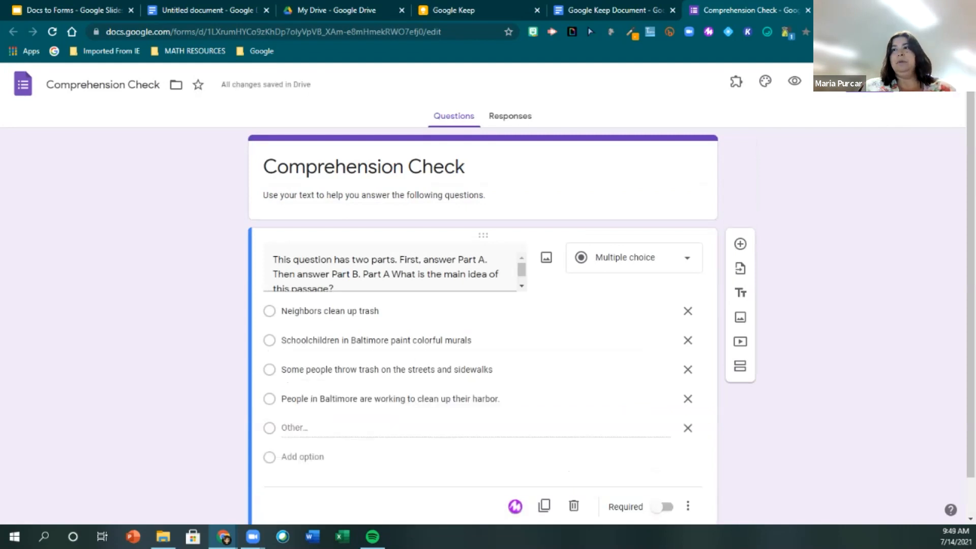
pyautogui.click(688, 428)
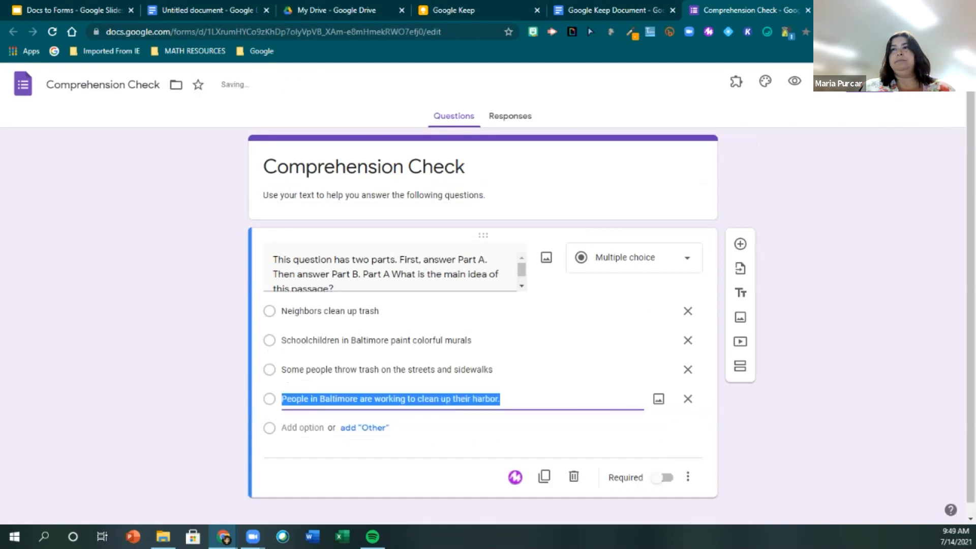
pyautogui.click(688, 427)
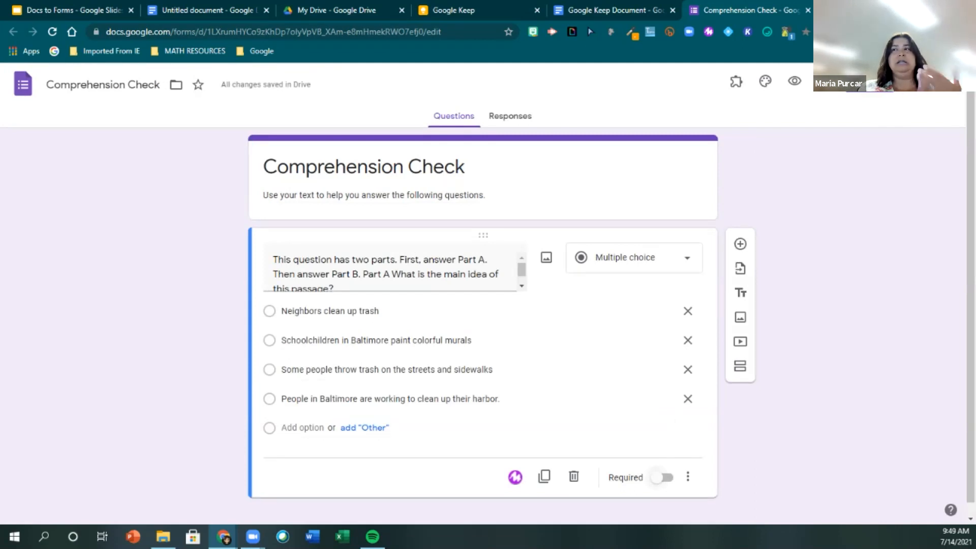
# Make the multiple-choice question required and leave its editing view.
pyautogui.click(661, 477)
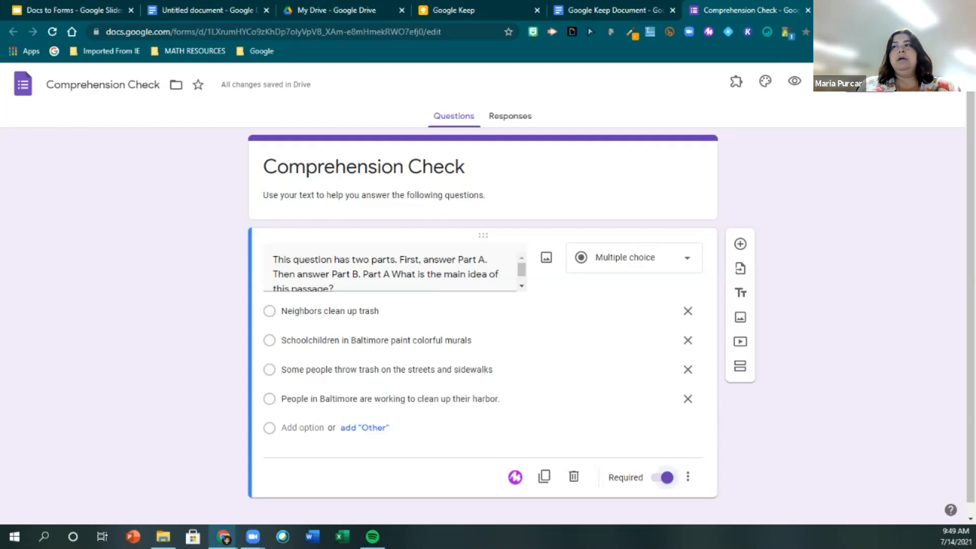
pyautogui.click(687, 476)
pyautogui.press('Escape')
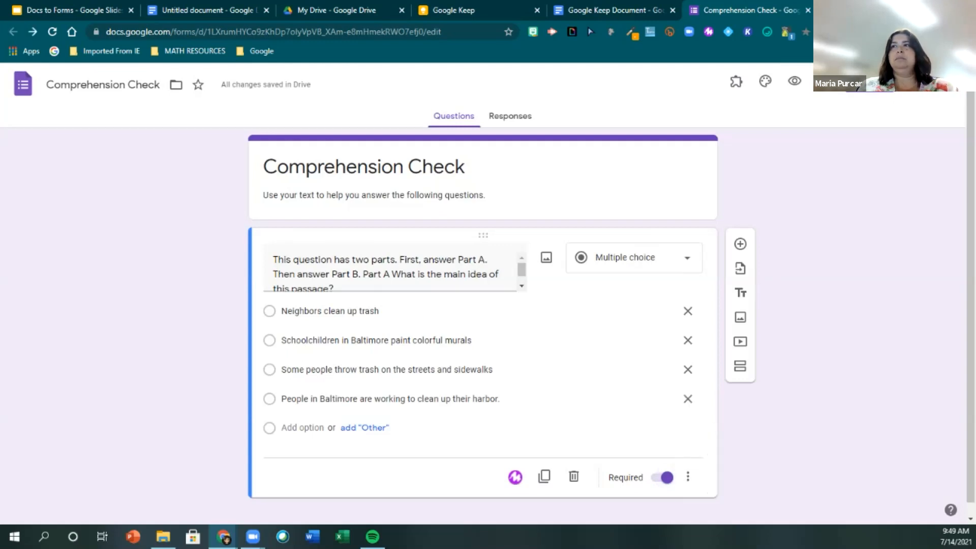
pyautogui.click(558, 178)
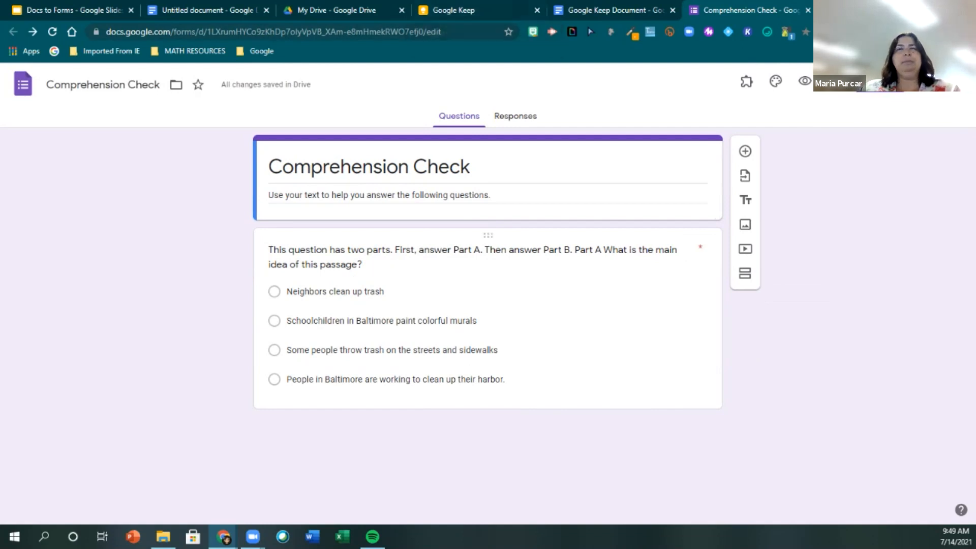
# Switch to Google Keep and compare the Concrete and Abstract Nouns worksheet image with the extracted text in its note.
pyautogui.hotkey('ctrl', '4')
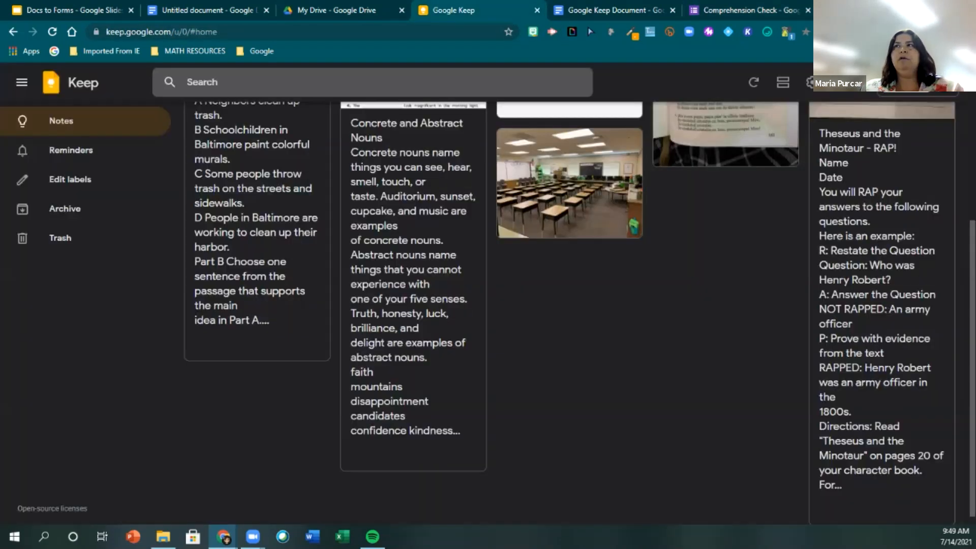
pyautogui.scroll(2, 569, 305)
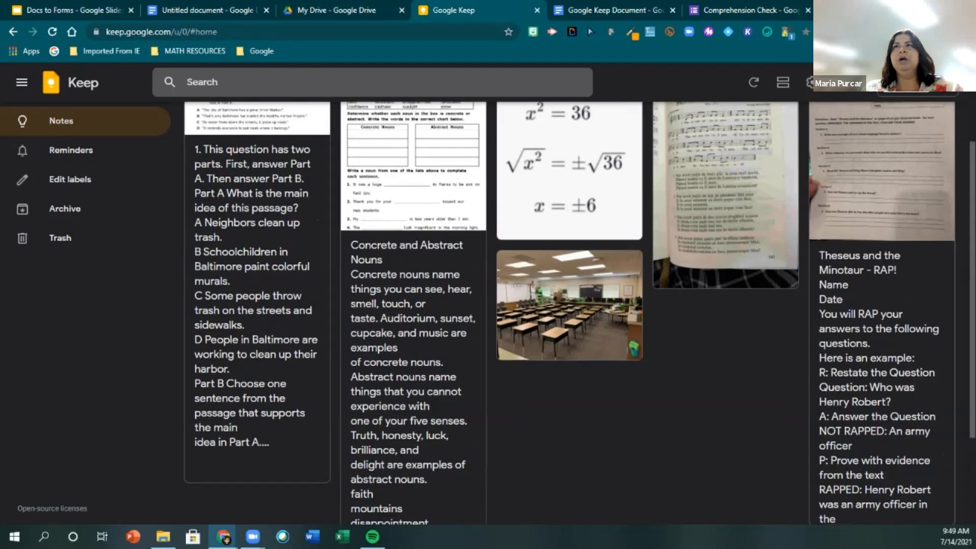
pyautogui.scroll(2, 468, 180)
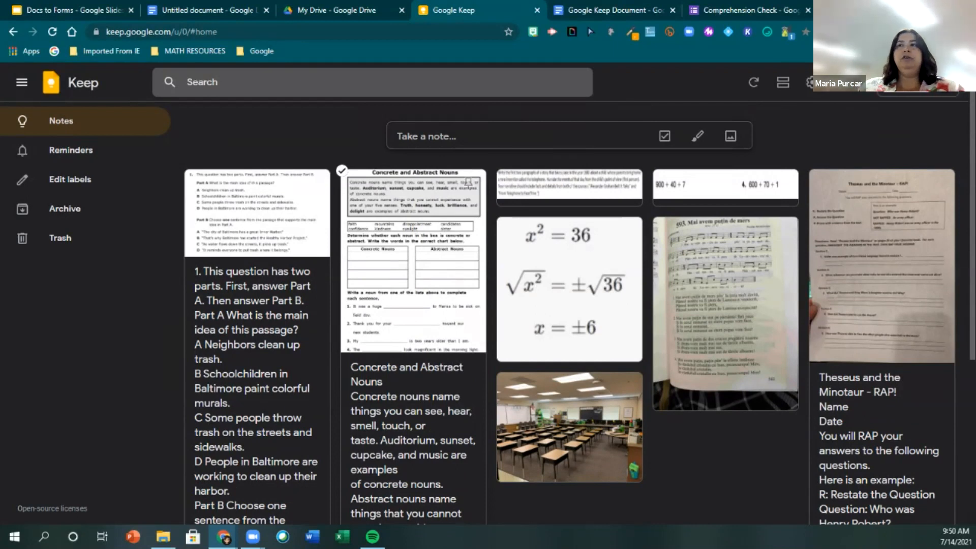
pyautogui.scroll(-1, 569, 315)
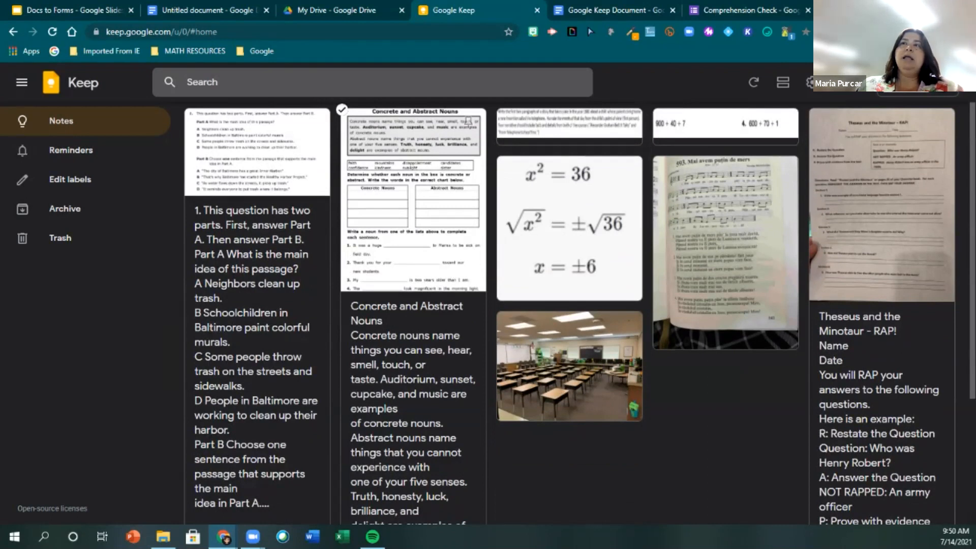
pyautogui.moveTo(467, 122)
pyautogui.mouseDown()
pyautogui.moveTo(493, 113)
pyautogui.moveTo(468, 122)
pyautogui.mouseUp()
pyautogui.click(468, 122)
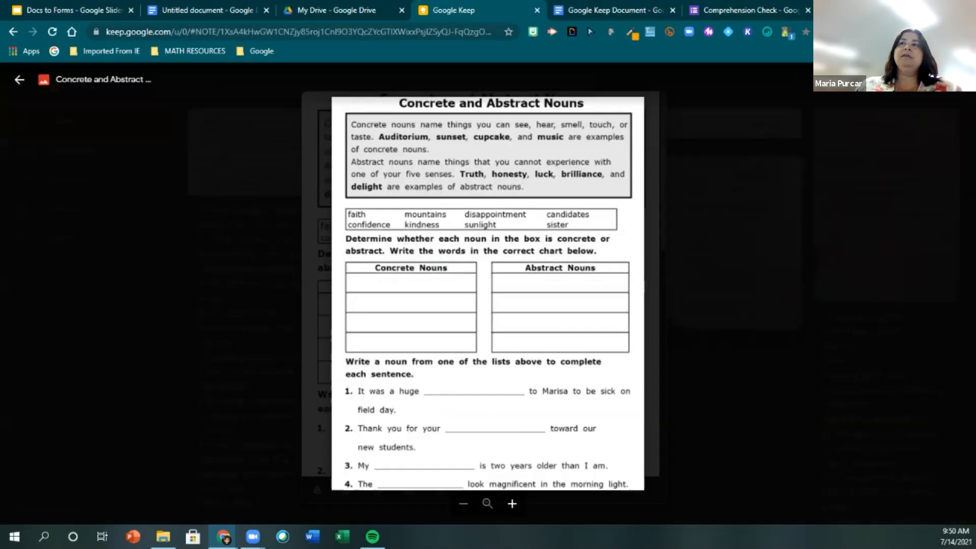
pyautogui.scroll(3, 481, 423)
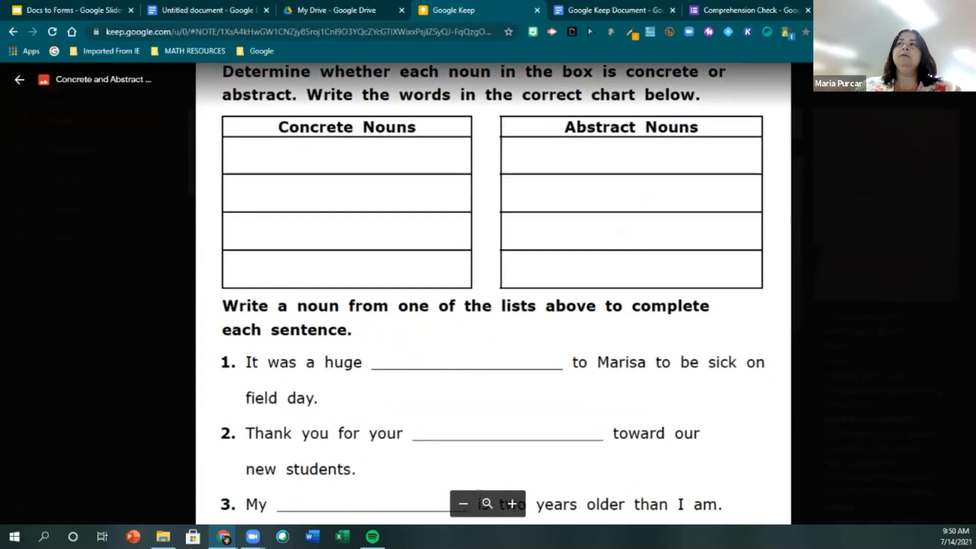
pyautogui.press('Escape')
pyautogui.scroll(-7, 641, 107)
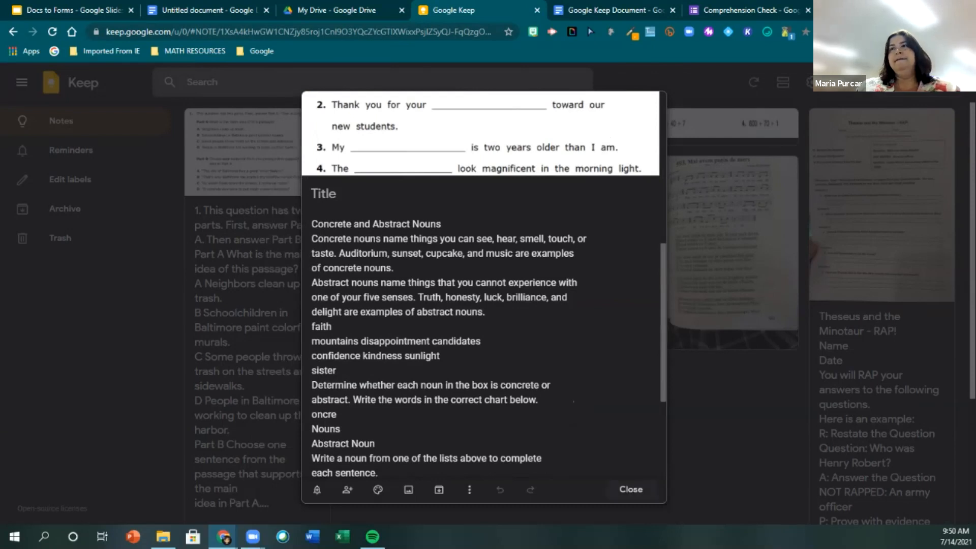
pyautogui.click(631, 489)
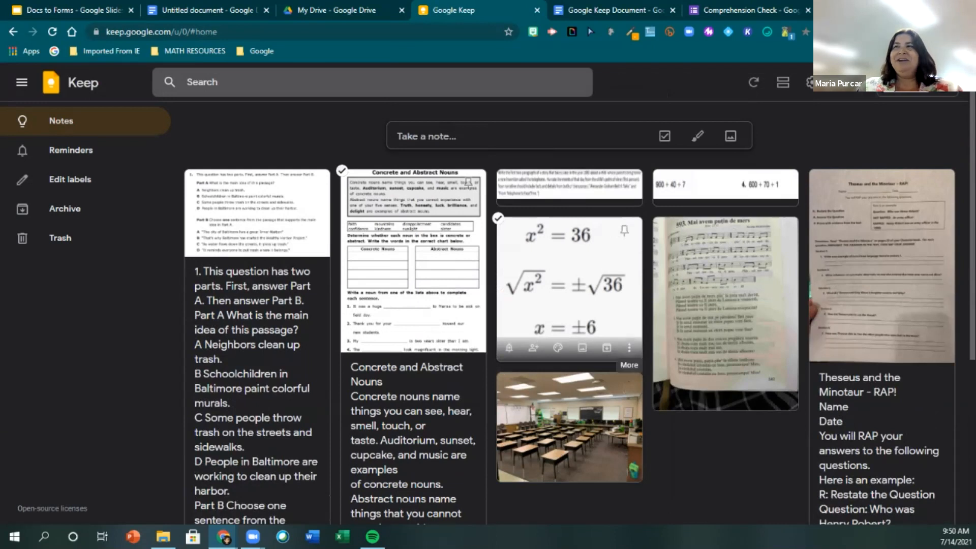
# Grab the image text from the x² = 36 equation note and from the 900 + 40 + 7 note.
pyautogui.click(629, 347)
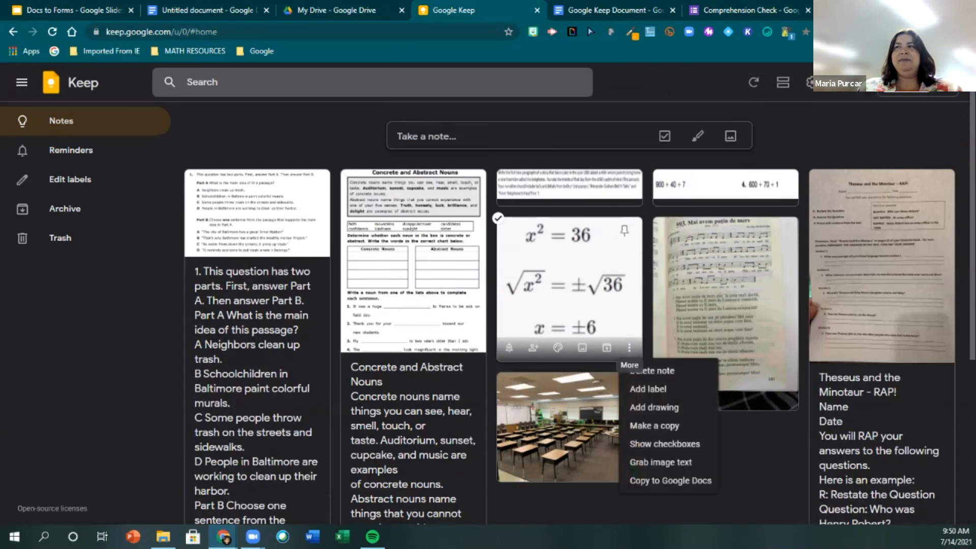
pyautogui.click(660, 461)
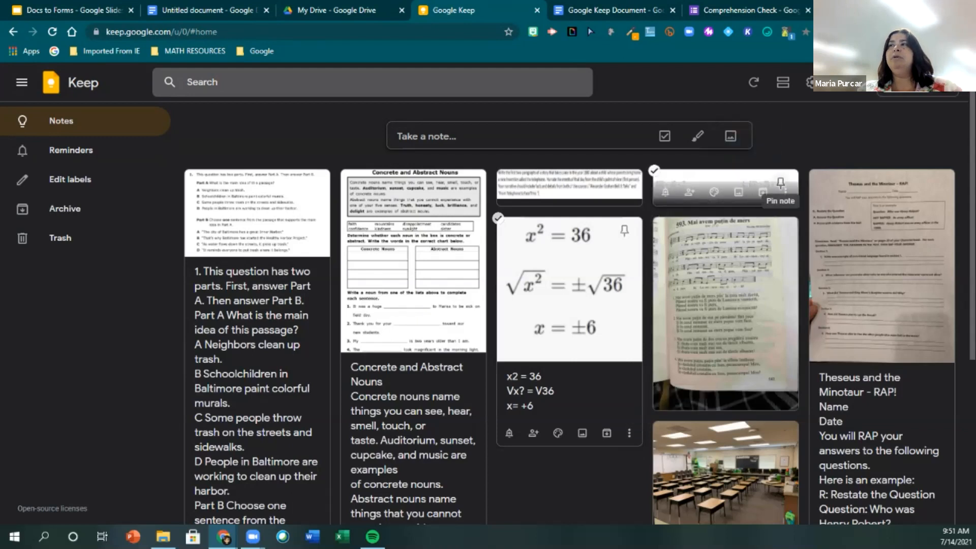
pyautogui.click(780, 182)
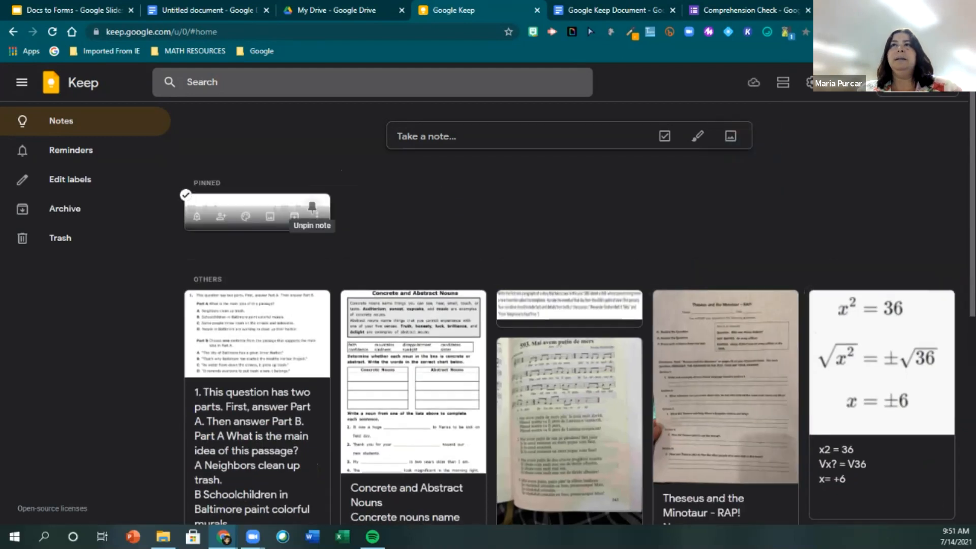
pyautogui.click(312, 205)
pyautogui.click(317, 191)
pyautogui.click(348, 307)
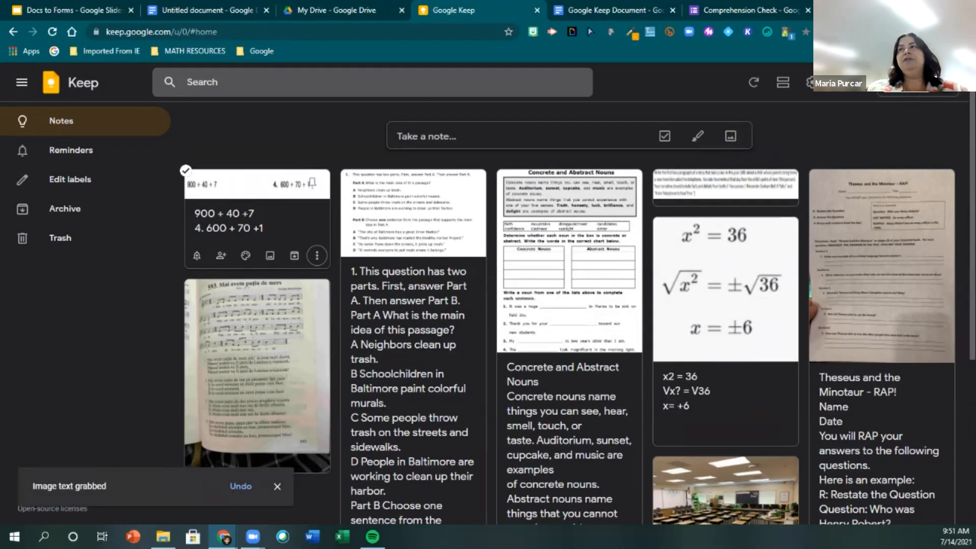
# Grab the image text from the classroom photo note.
pyautogui.scroll(-5, 881, 304)
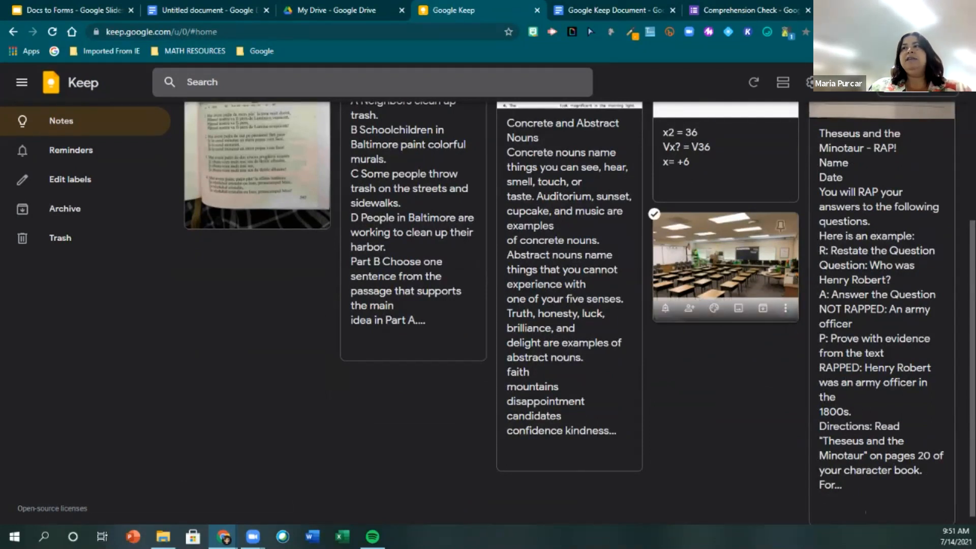
pyautogui.click(785, 309)
pyautogui.click(817, 422)
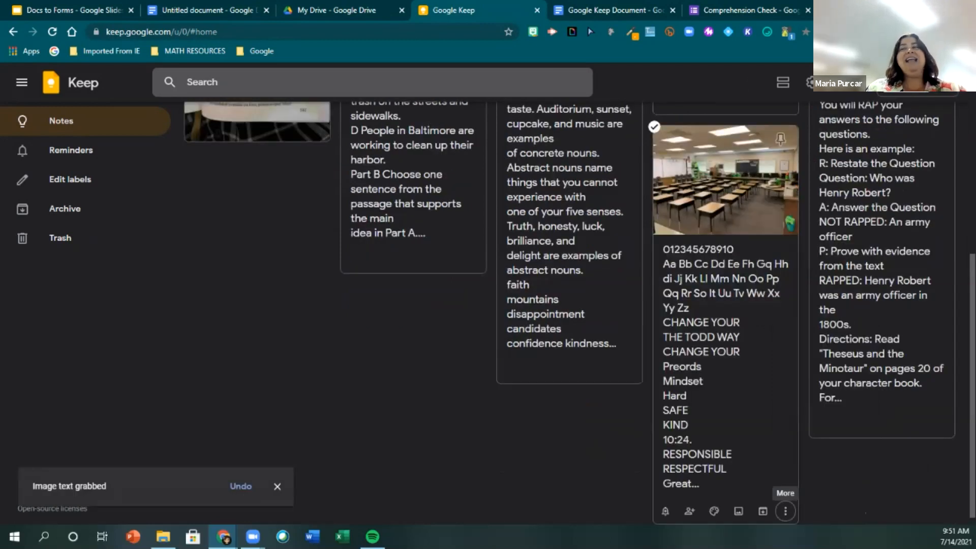
# Examine the enlarged classroom photo and read through the text grabbed from it, then close the note.
pyautogui.doubleClick(725, 180)
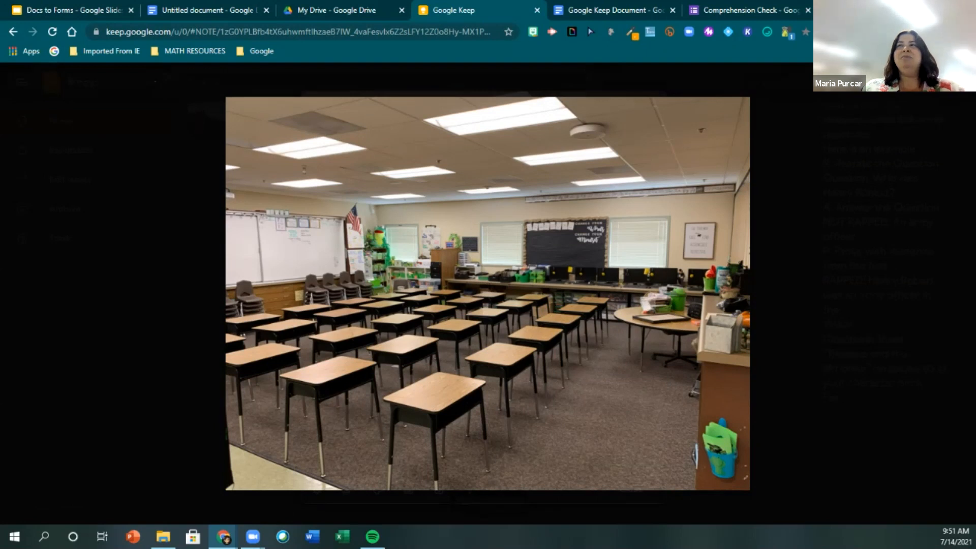
pyautogui.click(19, 80)
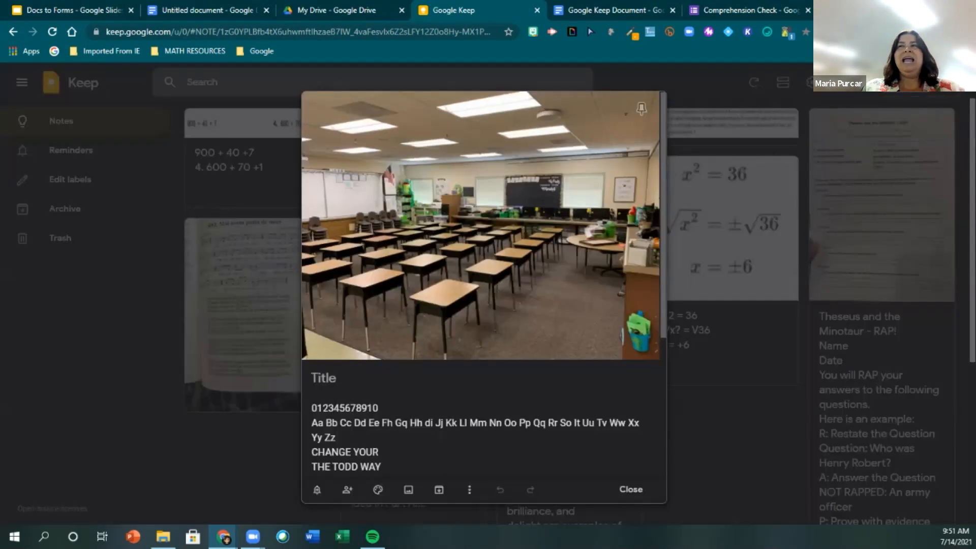
pyautogui.scroll(-1, 483, 284)
pyautogui.scroll(-3, 483, 305)
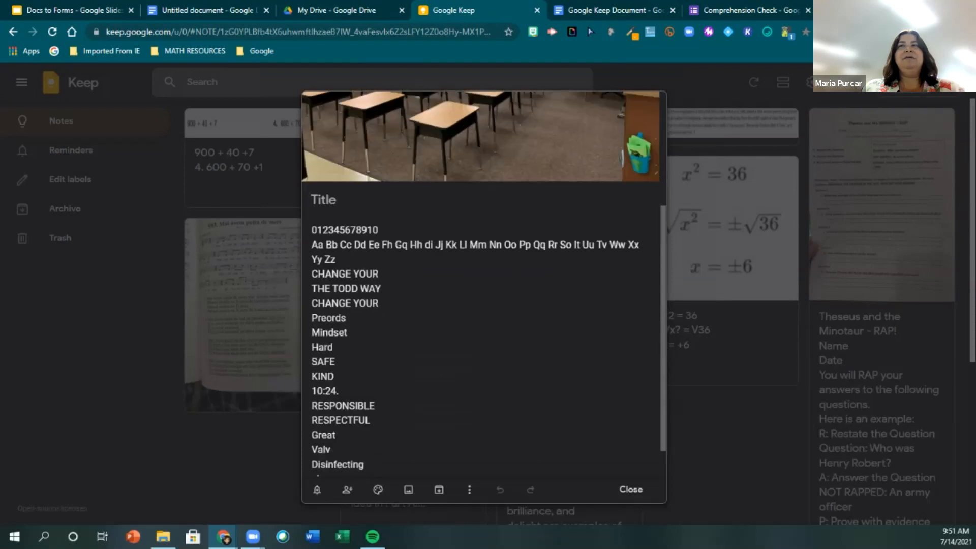
pyautogui.scroll(-1, 483, 284)
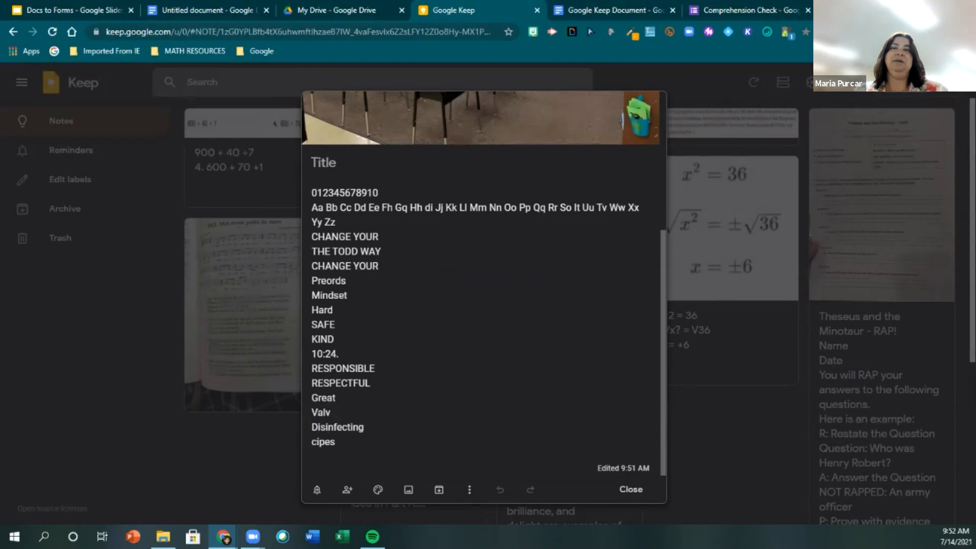
pyautogui.click(630, 489)
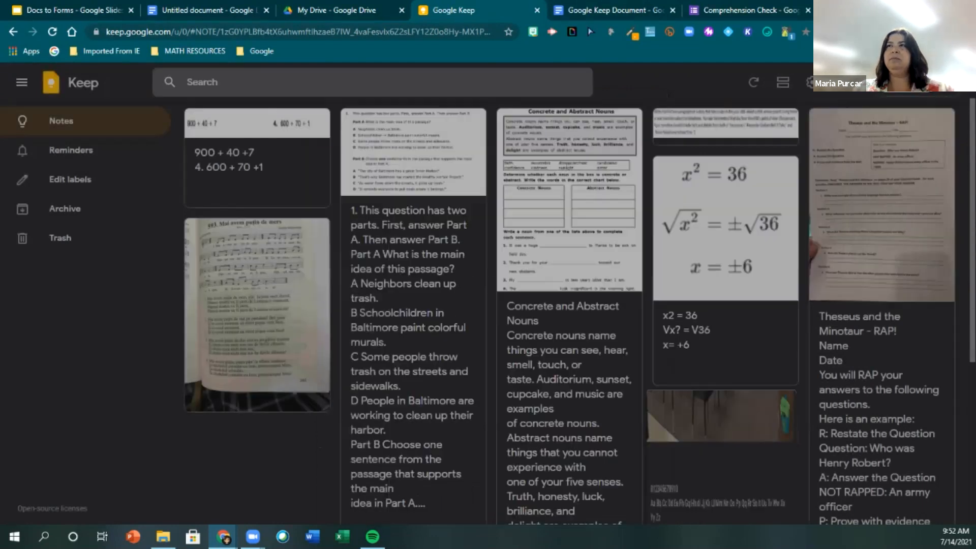
pyautogui.scroll(6, 630, 489)
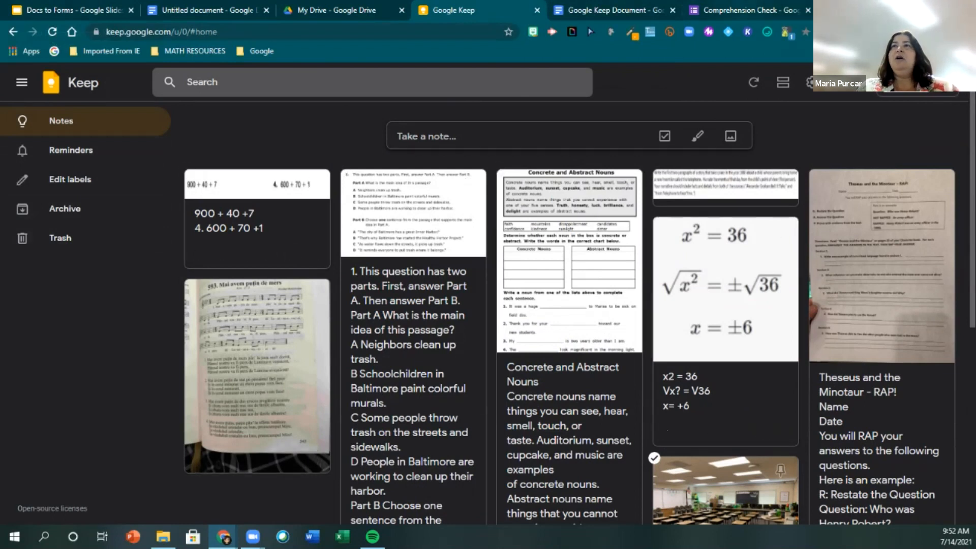
# Switch to the Comprehension Check form and insert the Google image search photo of people collecting litter, searching for "street cleaning", below the question.
pyautogui.click(749, 10)
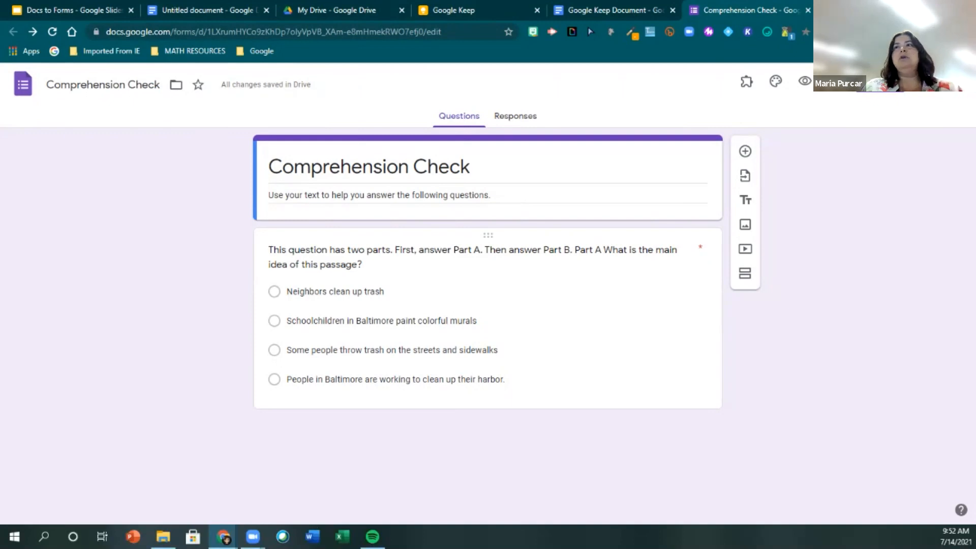
pyautogui.click(395, 263)
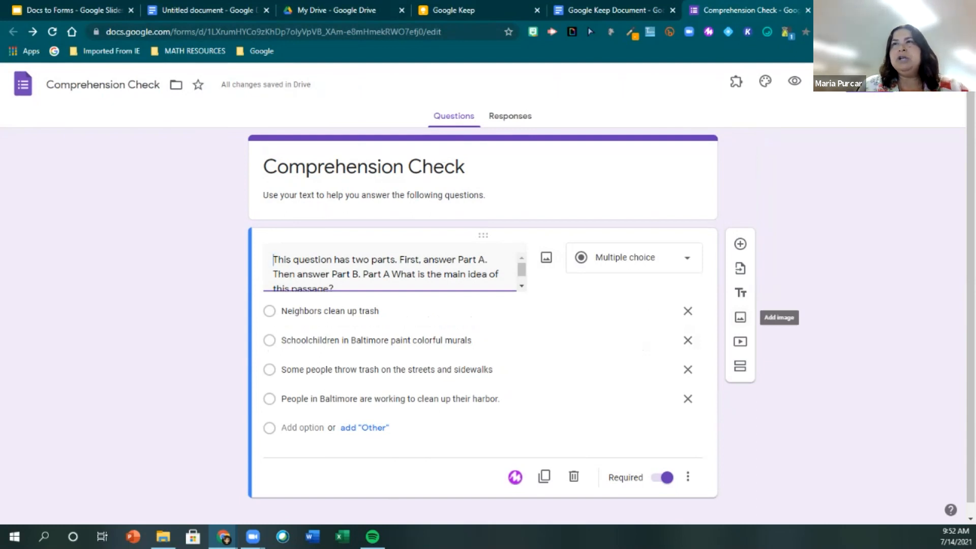
pyautogui.scroll(-1, 391, 270)
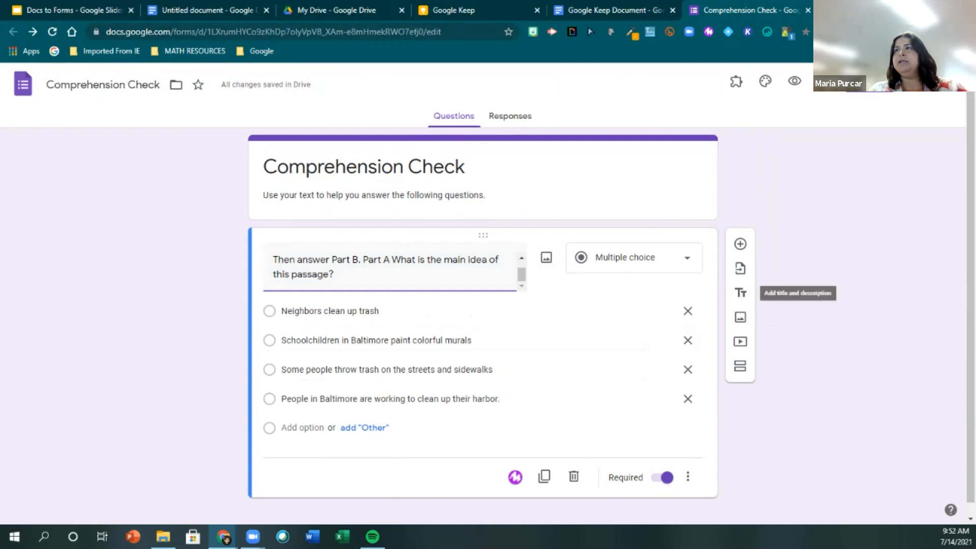
pyautogui.click(740, 316)
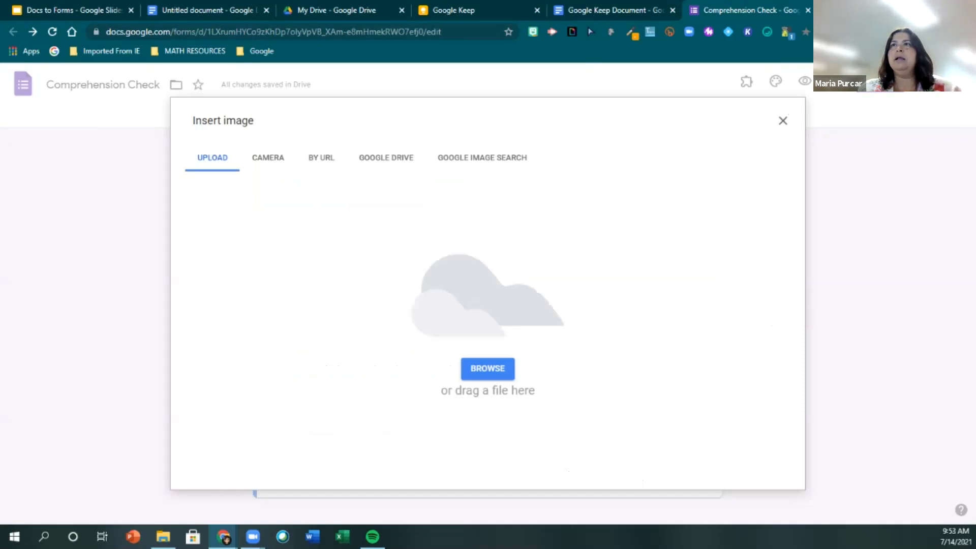
pyautogui.click(482, 157)
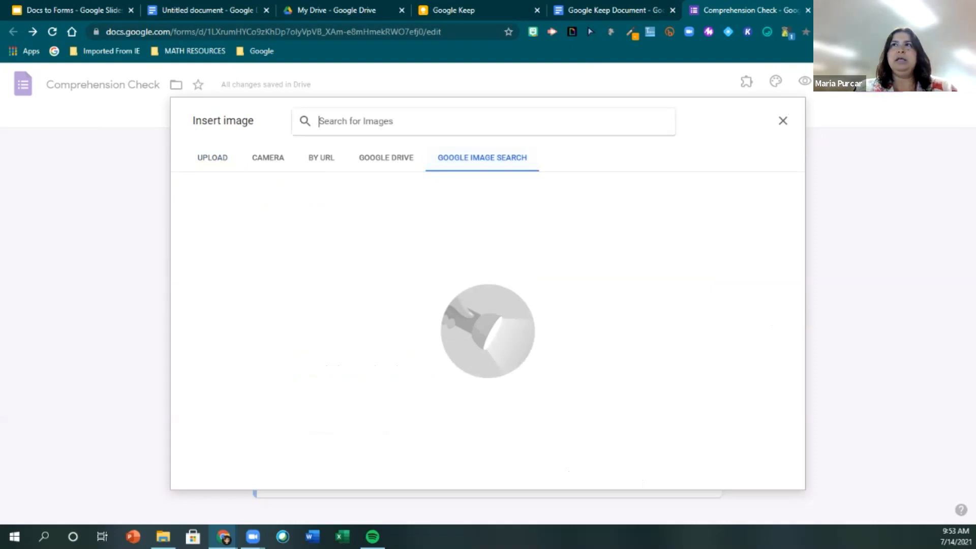
pyautogui.write('street cleaning')
pyautogui.press('Return')
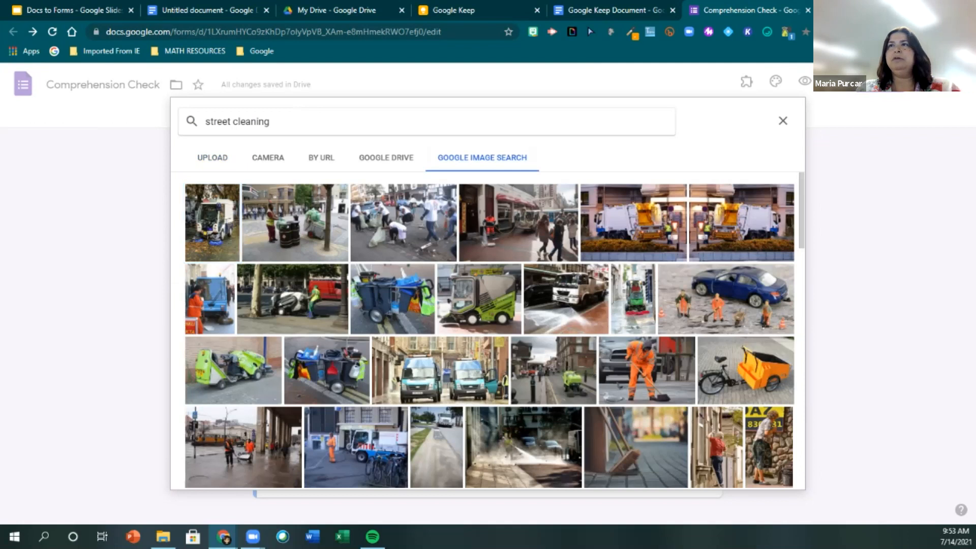
pyautogui.click(404, 222)
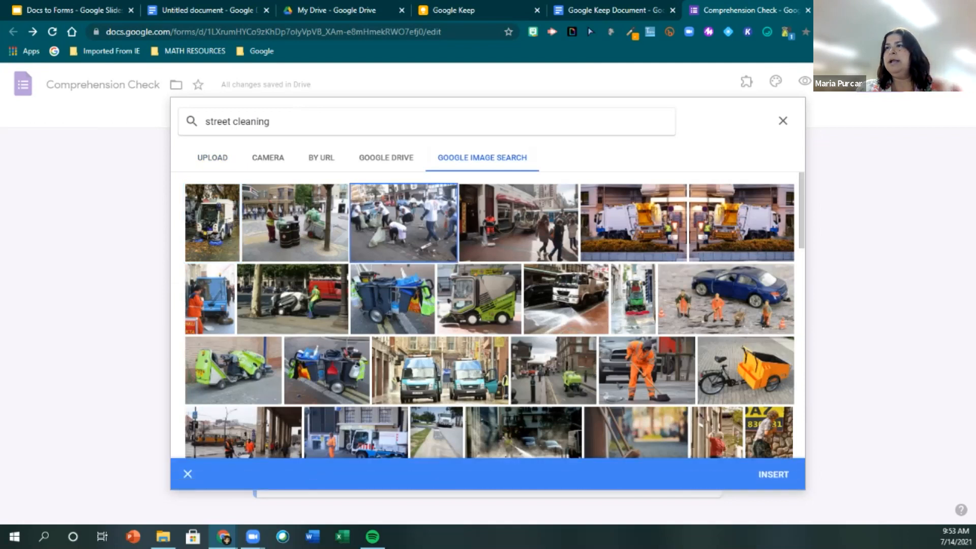
pyautogui.click(773, 474)
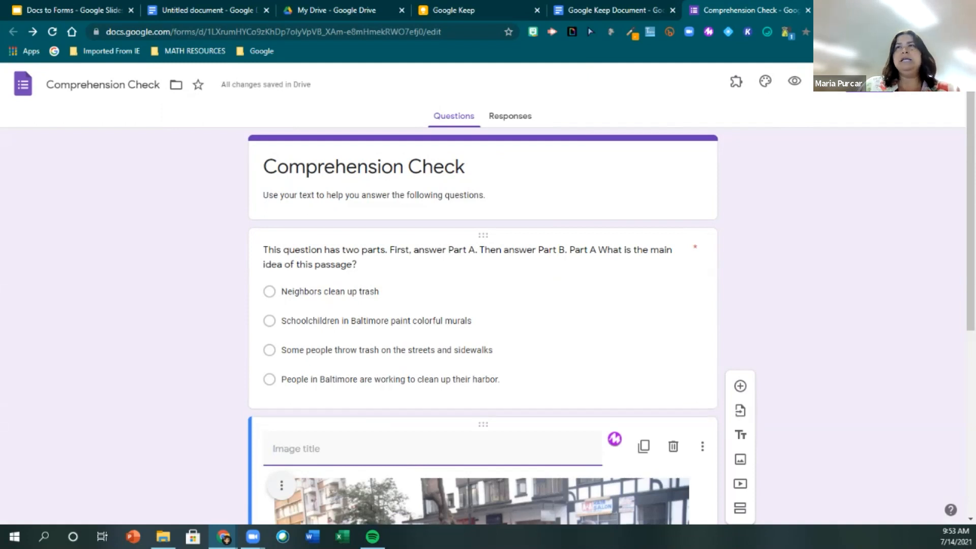
# Try to reposition the street cleaning image block within the form.
pyautogui.scroll(-1, 483, 325)
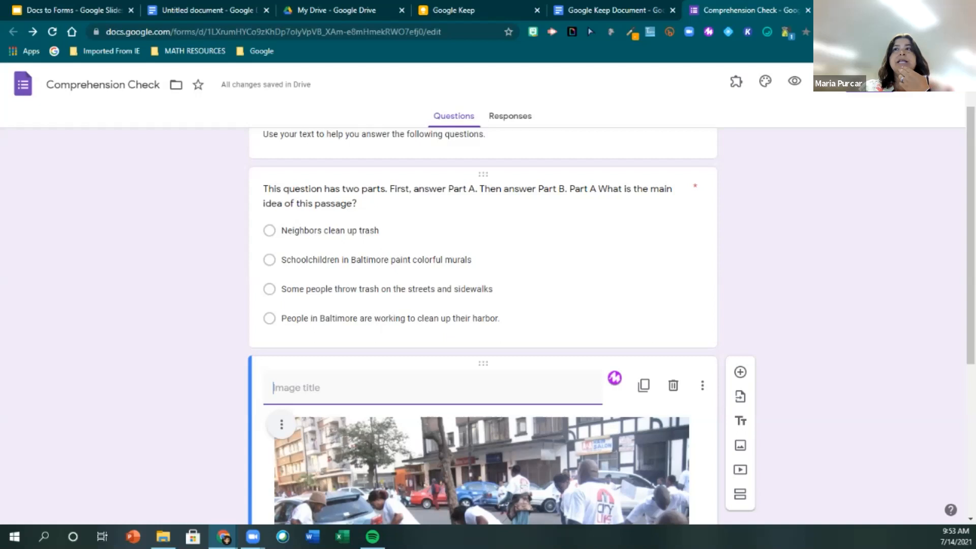
pyautogui.scroll(-2, 483, 325)
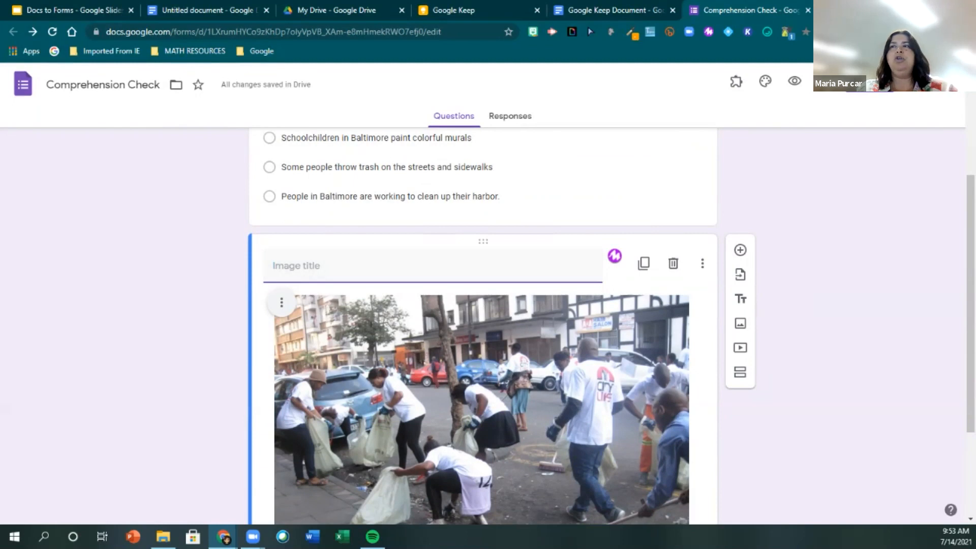
pyautogui.moveTo(482, 241); pyautogui.dragTo(482, 384)
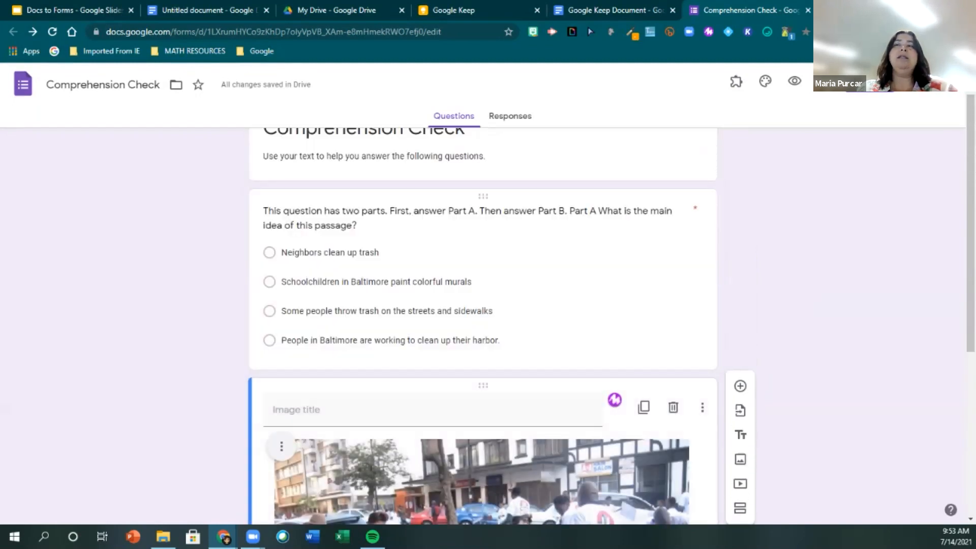
# Examine the available answer types for the main idea question, close the list, and view the inserted image below it.
pyautogui.click(386, 210)
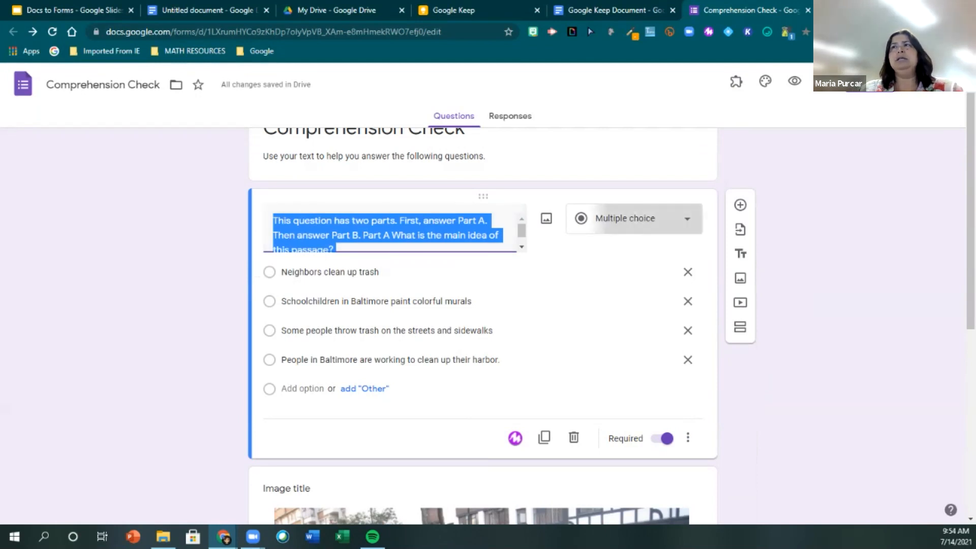
pyautogui.click(635, 218)
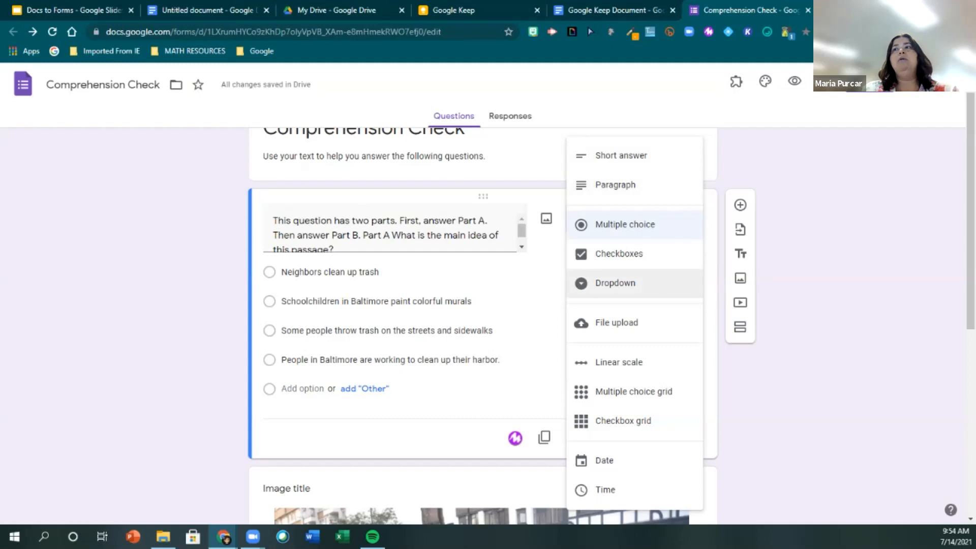
pyautogui.scroll(-3, 630, 420)
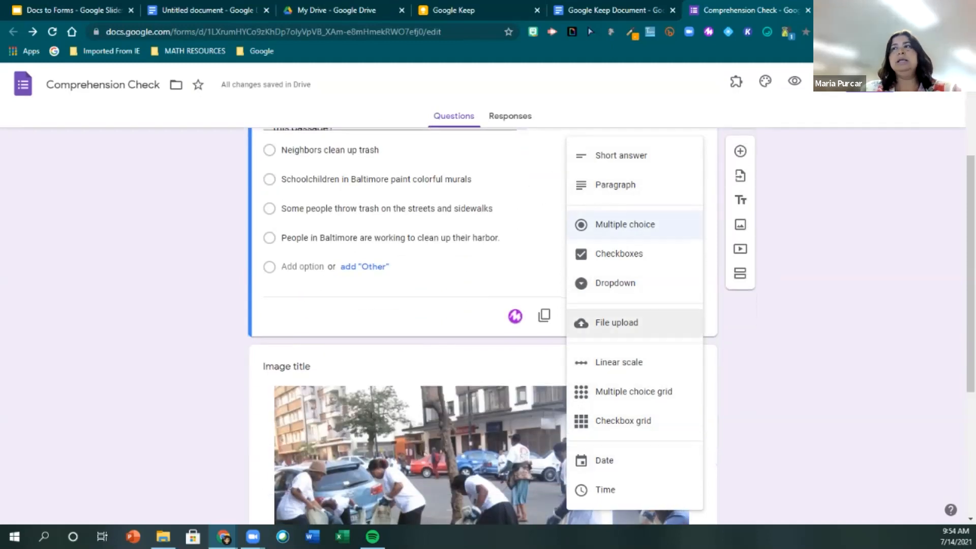
pyautogui.press('Escape')
pyautogui.scroll(-3, 610, 386)
pyautogui.scroll(-1, 610, 376)
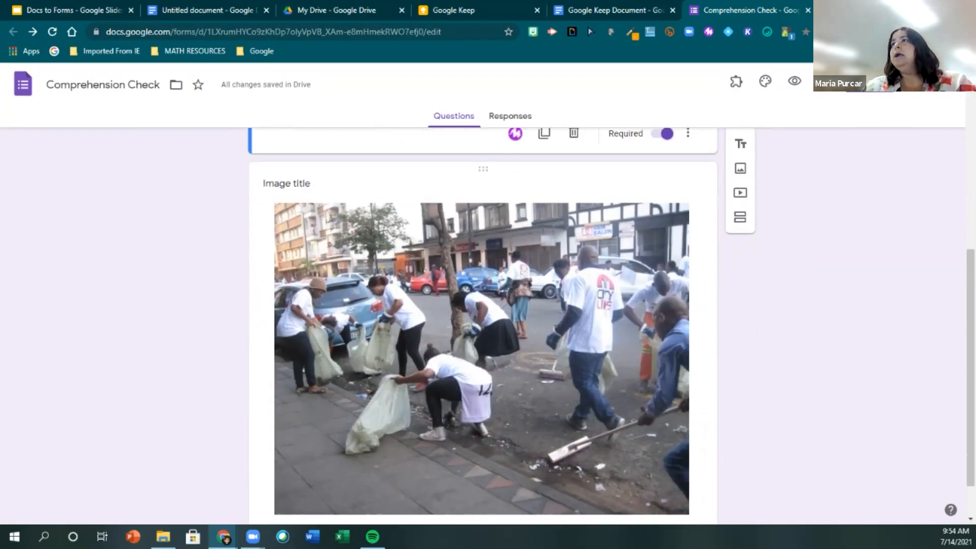
pyautogui.scroll(1, 610, 376)
pyautogui.scroll(3, 740, 249)
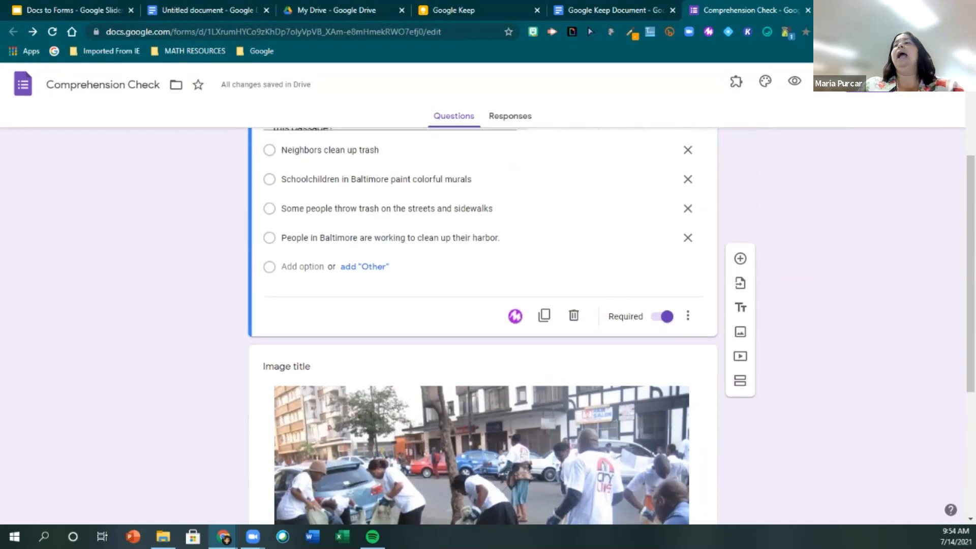
# Start adding a video after the main idea question and search YouTube for "screaming frog".
pyautogui.click(739, 249)
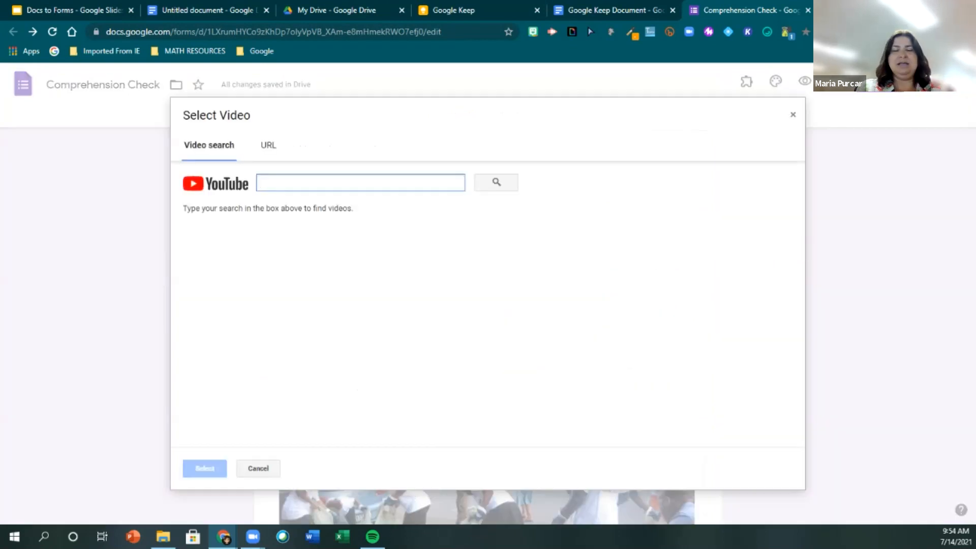
pyautogui.write('screaming f')
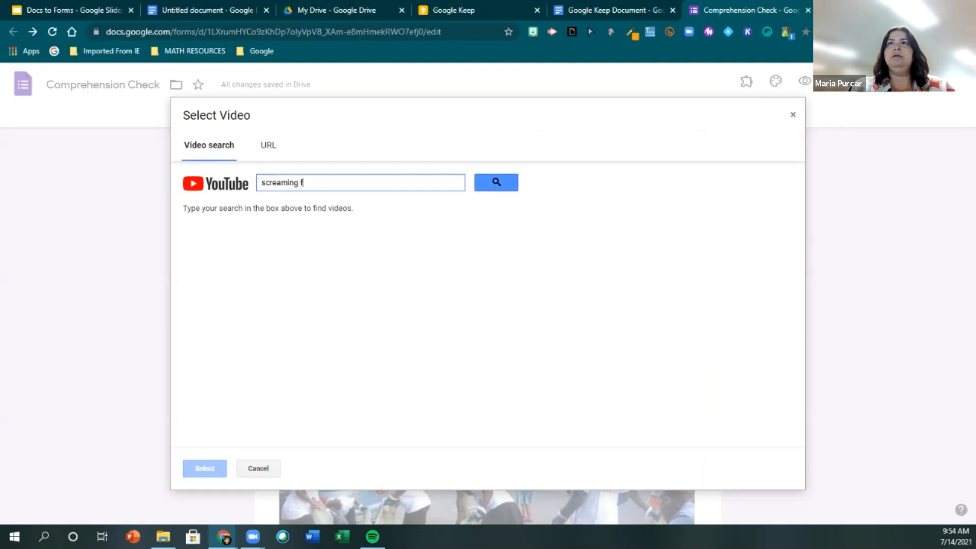
pyautogui.write('rog')
pyautogui.press('Return')
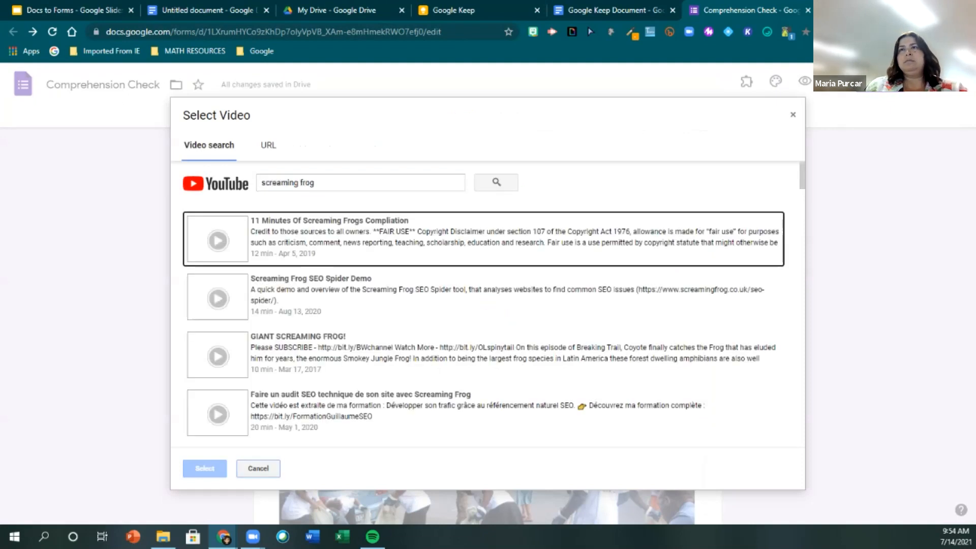
# Browse the video results and insert "CRAZY screaming frog...!!! 02" into the form.
pyautogui.scroll(-4, 483, 305)
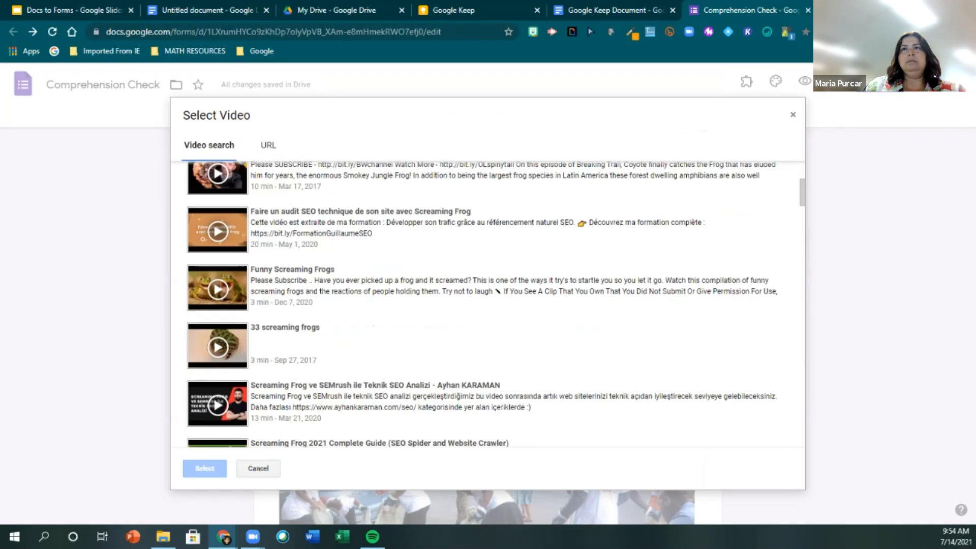
pyautogui.scroll(-10, 482, 305)
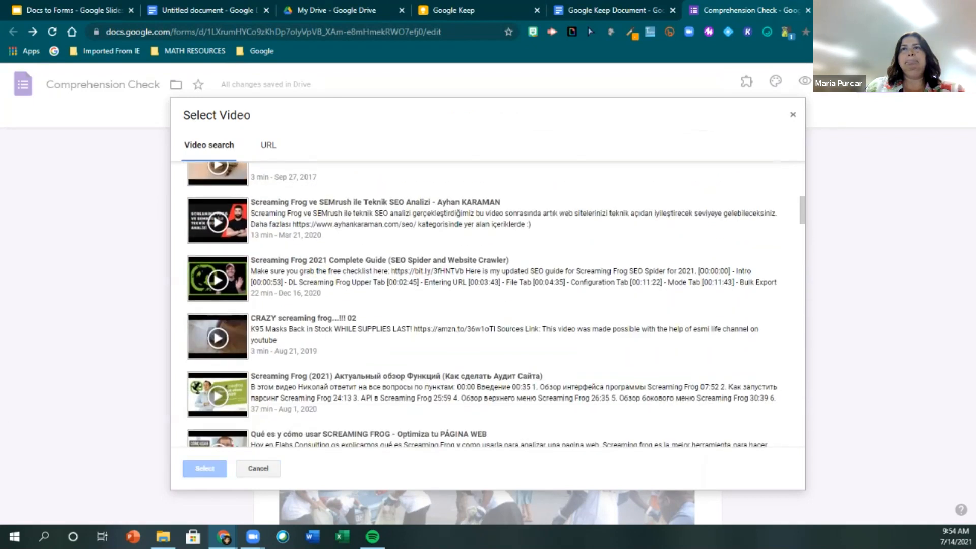
pyautogui.scroll(14, 482, 305)
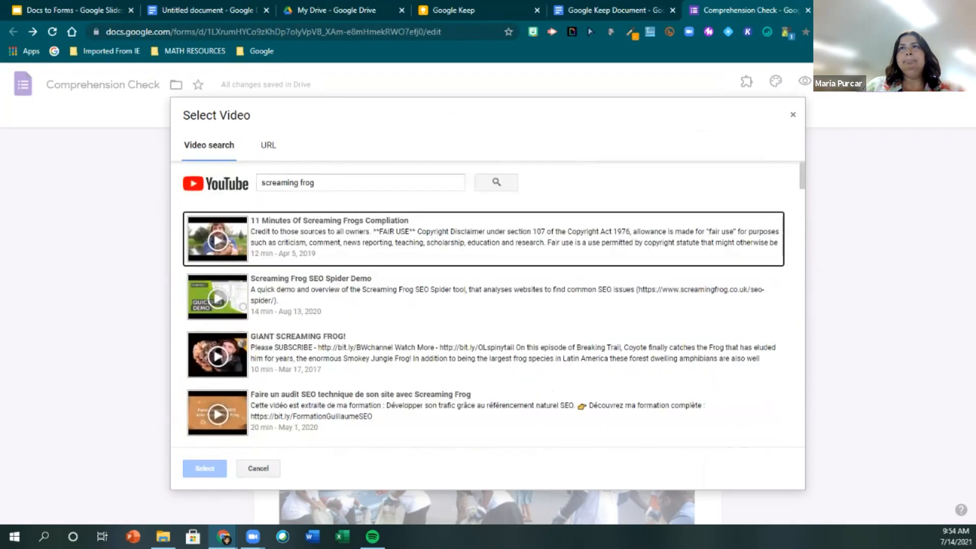
pyautogui.scroll(-5, 483, 305)
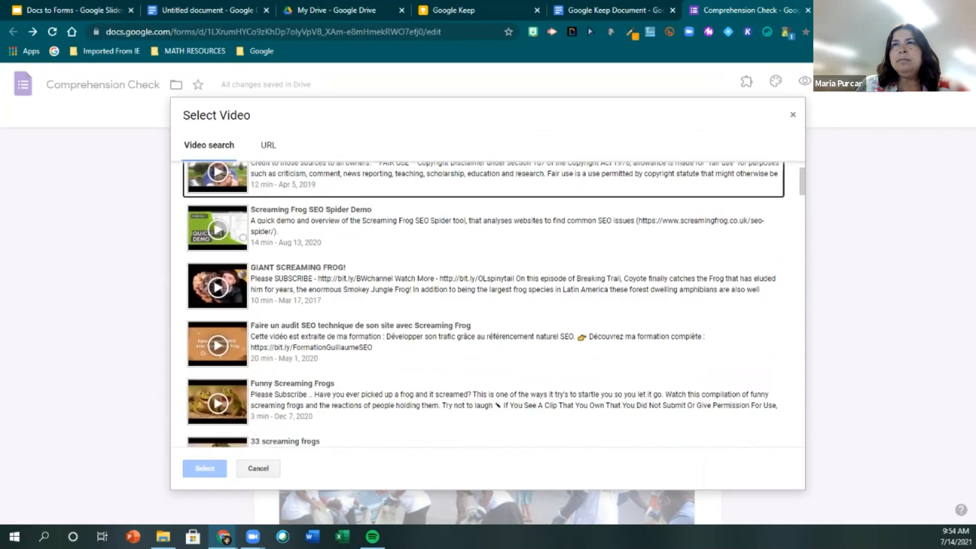
pyautogui.scroll(-9, 487, 305)
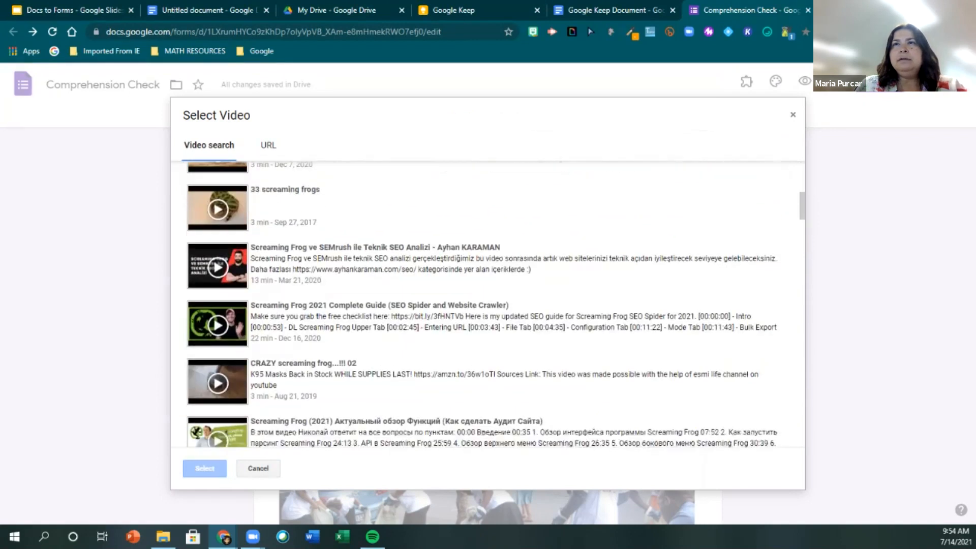
pyautogui.scroll(-12, 488, 305)
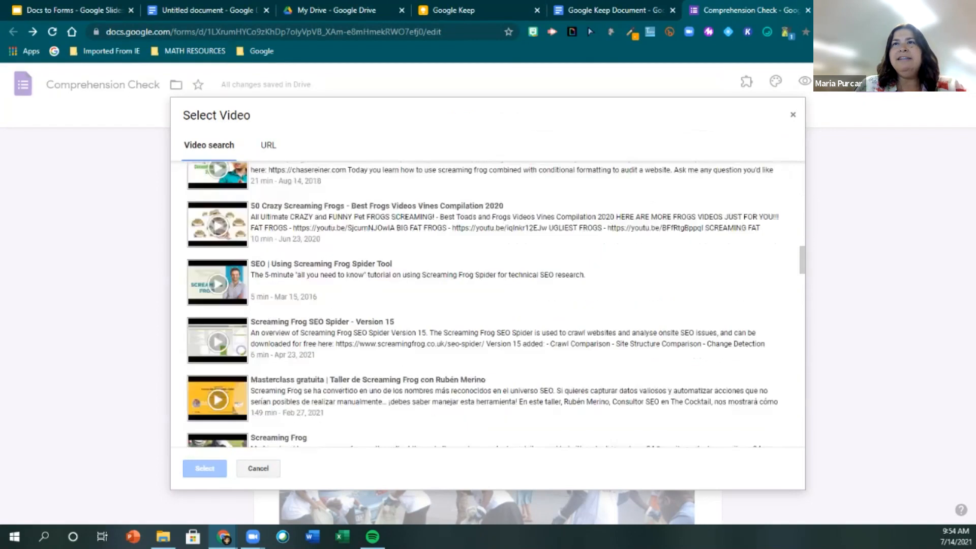
pyautogui.scroll(5, 488, 304)
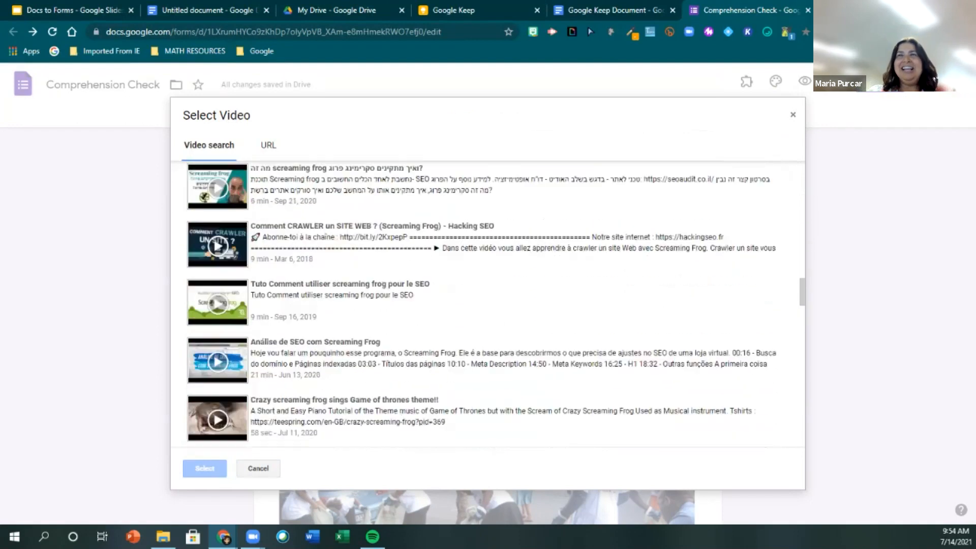
pyautogui.scroll(-2, 488, 305)
pyautogui.scroll(10, 487, 305)
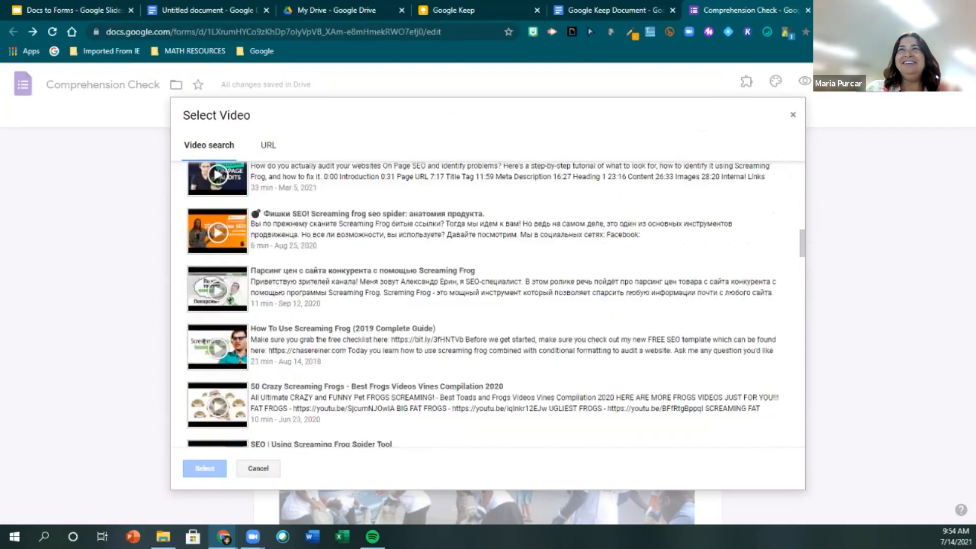
pyautogui.click(298, 399)
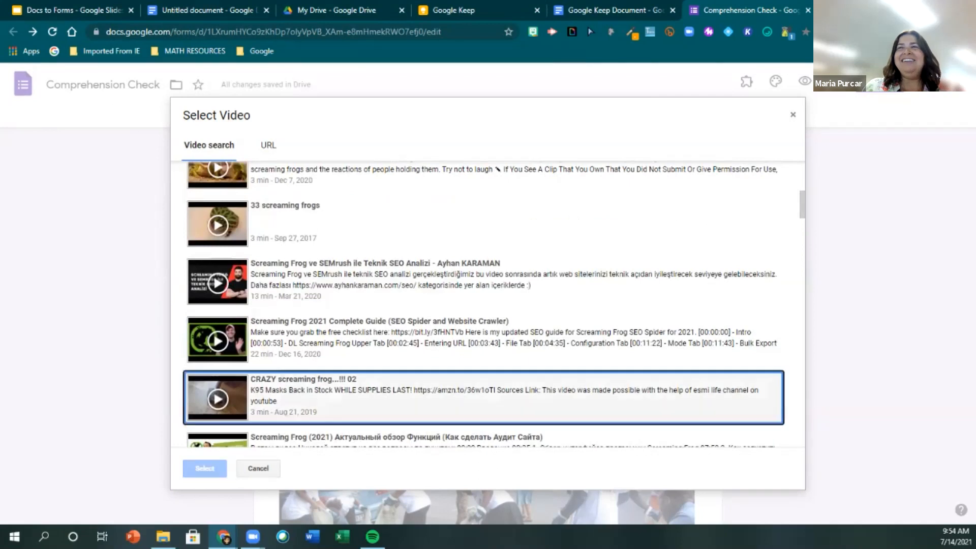
pyautogui.click(204, 468)
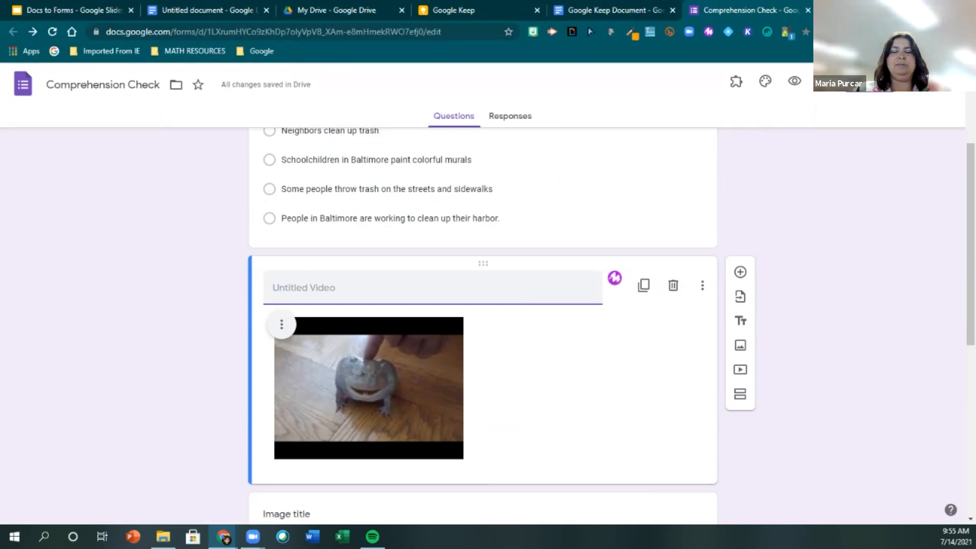
# Title the frog video "Why do you think this frog is making such noise?".
pyautogui.write('Why do you thing')
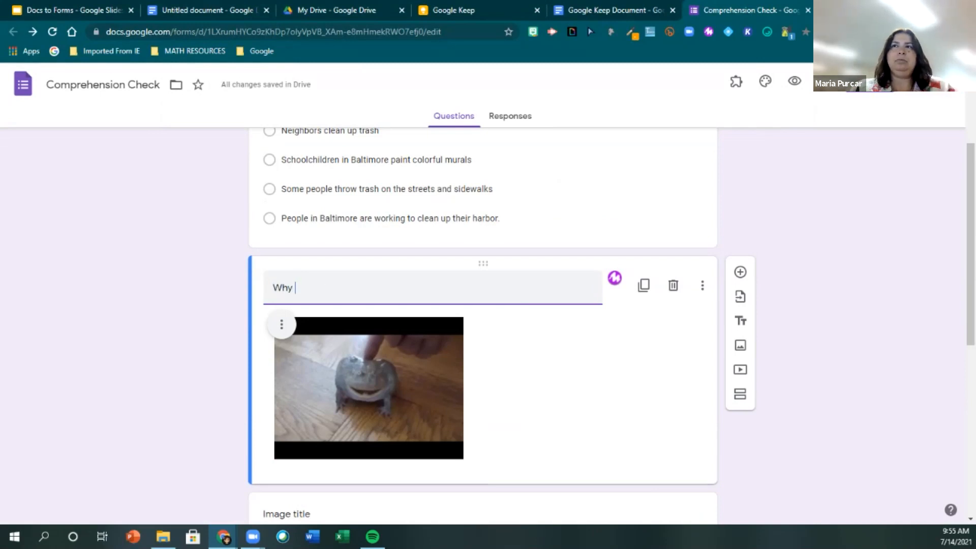
pyautogui.press('BackSpace')
pyautogui.press('BackSpace')
pyautogui.write('k')
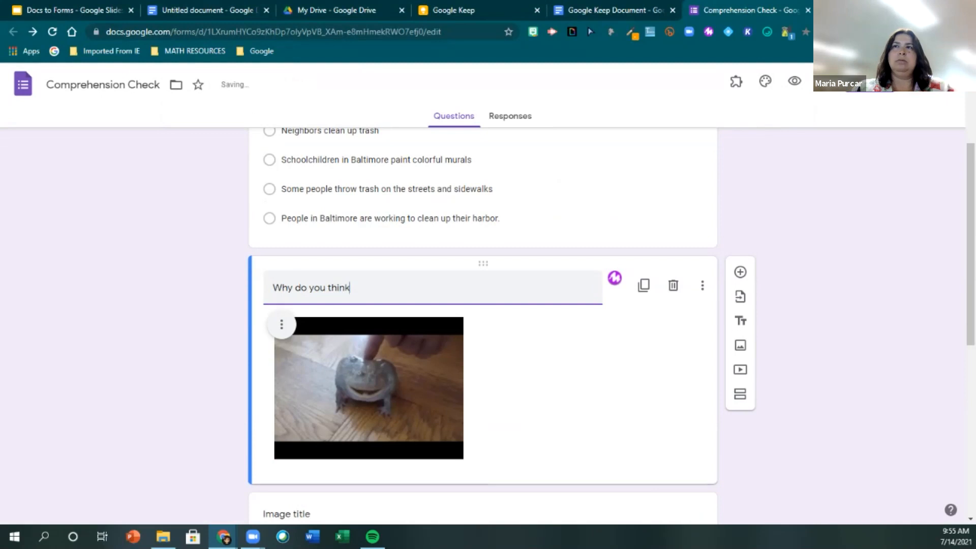
pyautogui.write(' this fr')
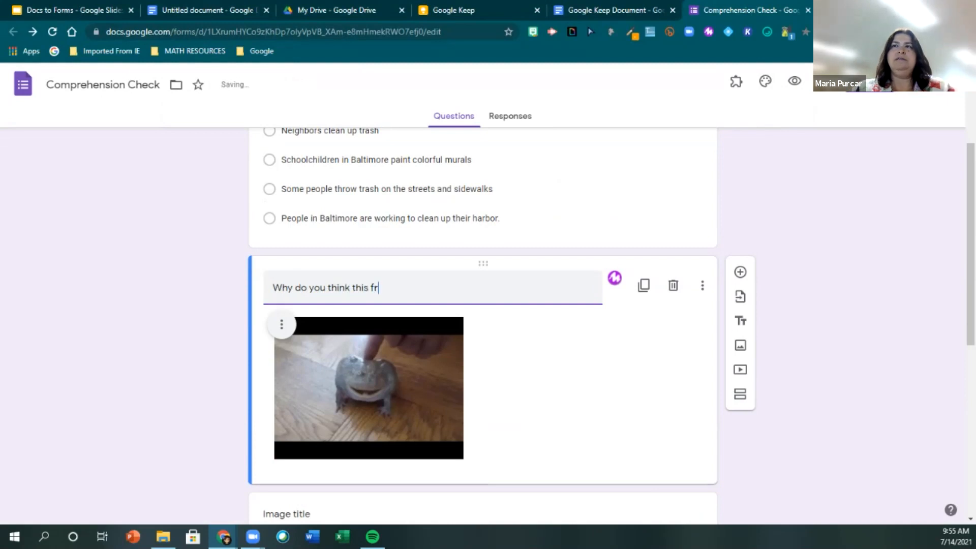
pyautogui.write('og is making su')
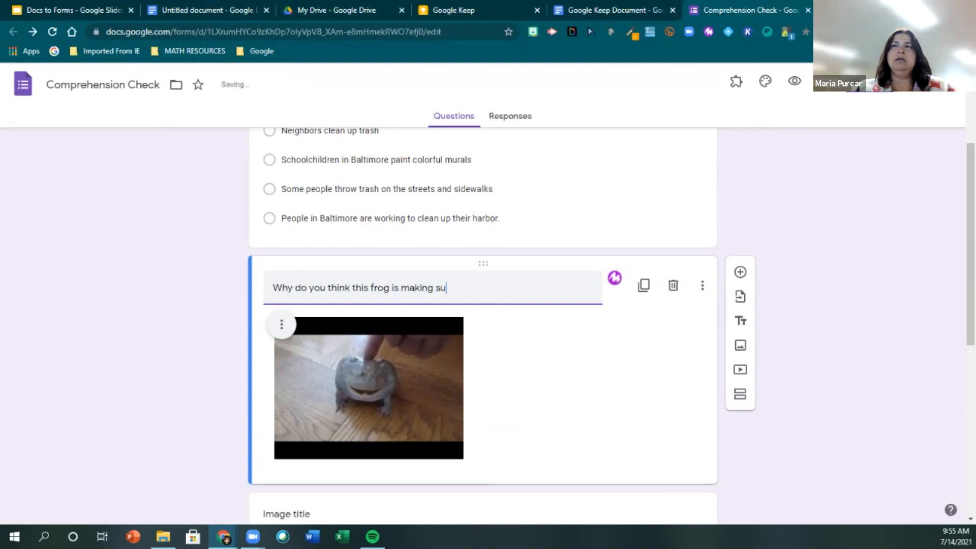
pyautogui.write('ch noise?')
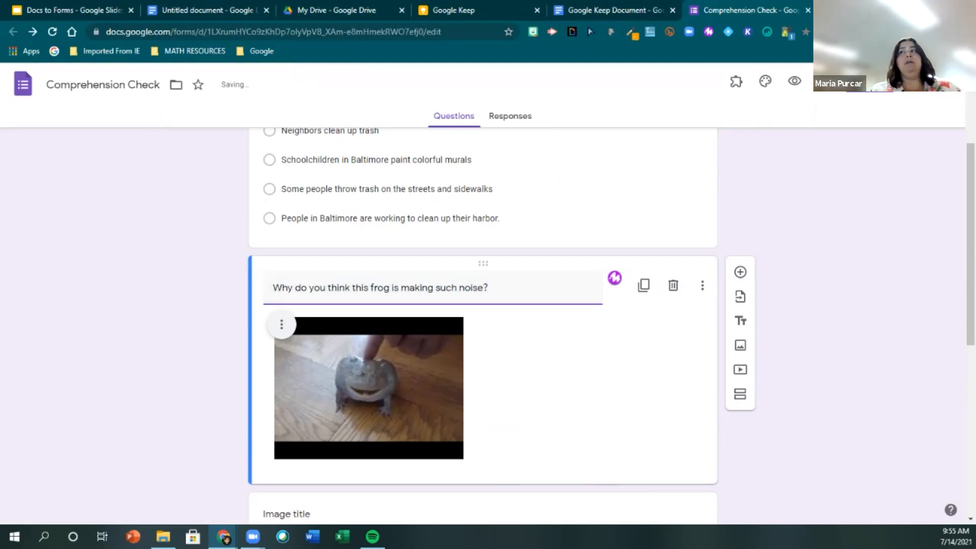
# Remove the title text "Why do you think this frog is making such noise?" from the frog video.
pyautogui.click(701, 285)
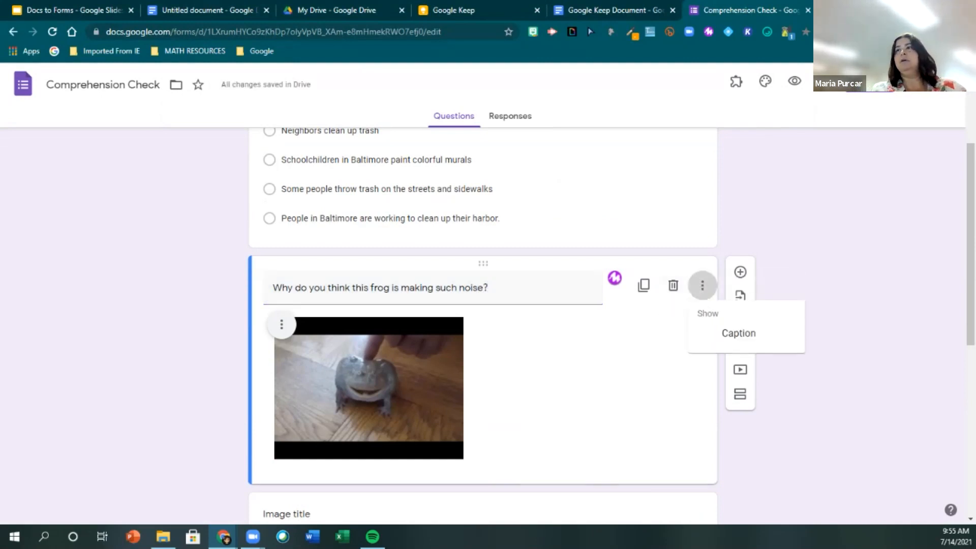
pyautogui.click(504, 287)
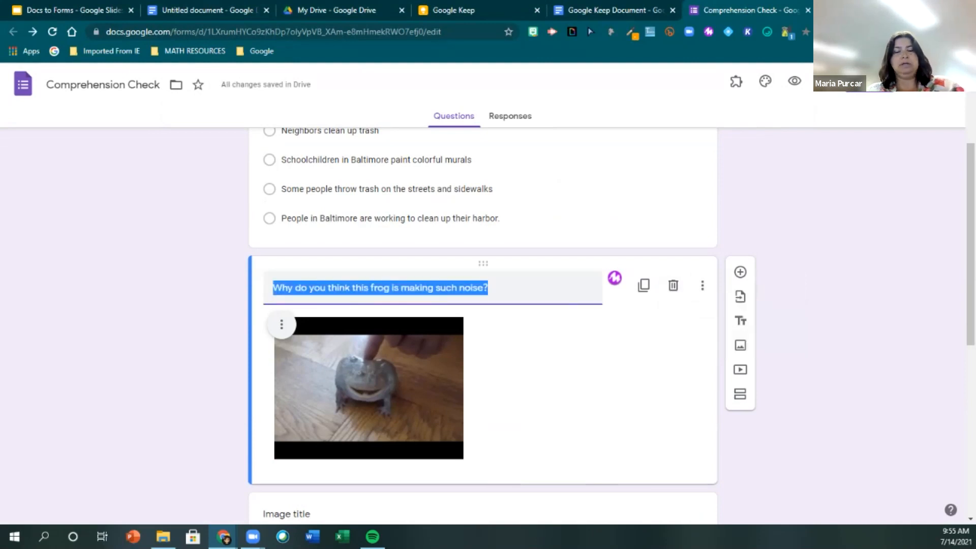
pyautogui.press('BackSpace')
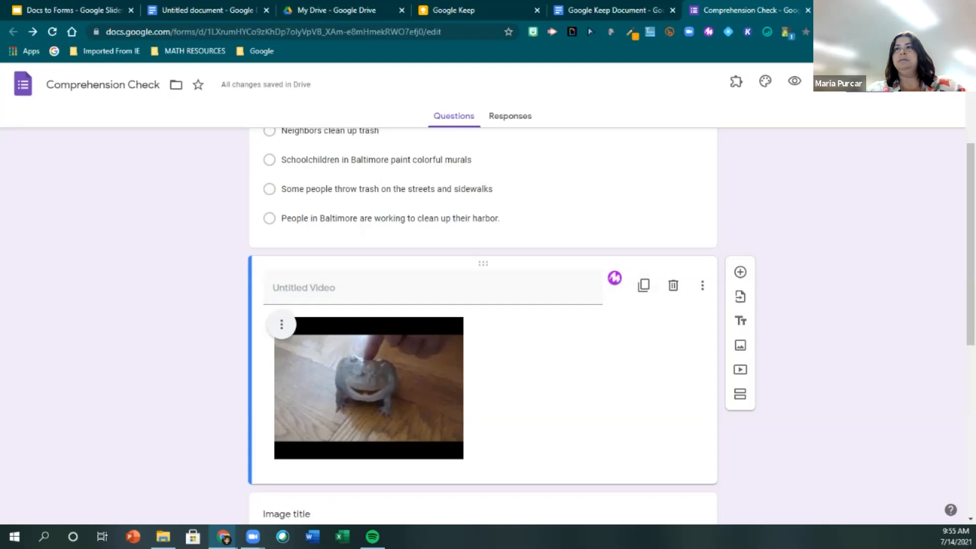
# Add a question below the frog video reading "Watch the video above and answer the question. Why do you think this frog is making such noise?".
pyautogui.click(739, 272)
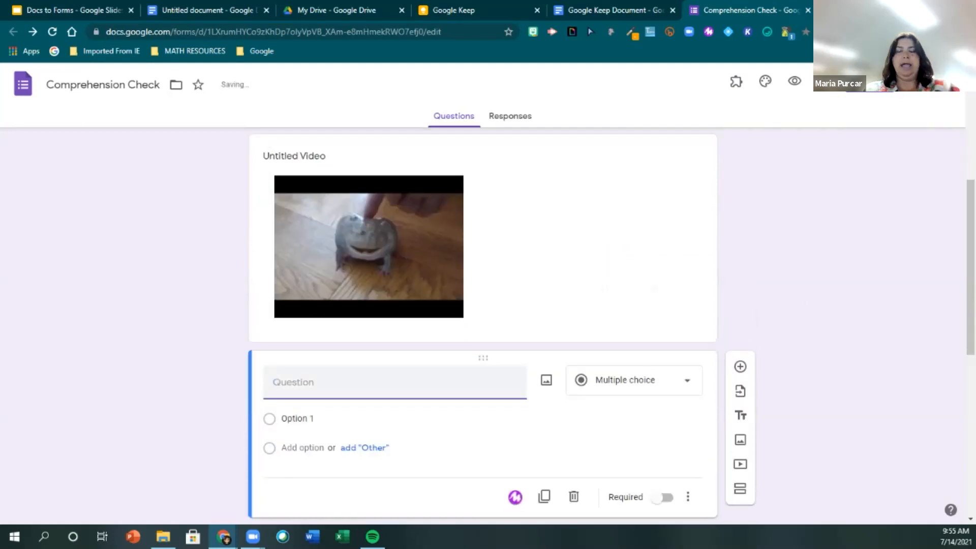
pyautogui.write('Wac')
pyautogui.press('BackSpace')
pyautogui.press('BackSpace')
pyautogui.write('a')
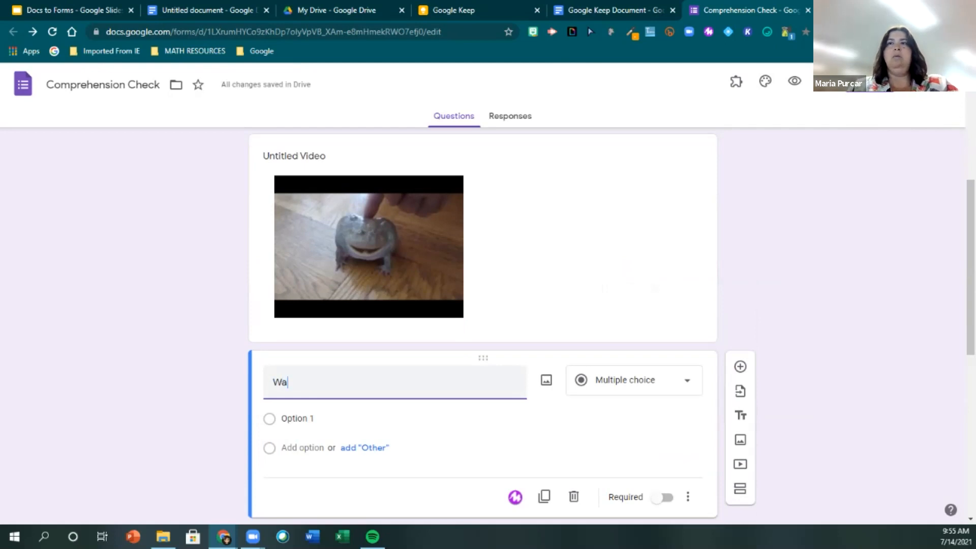
pyautogui.write('tch the video aboe')
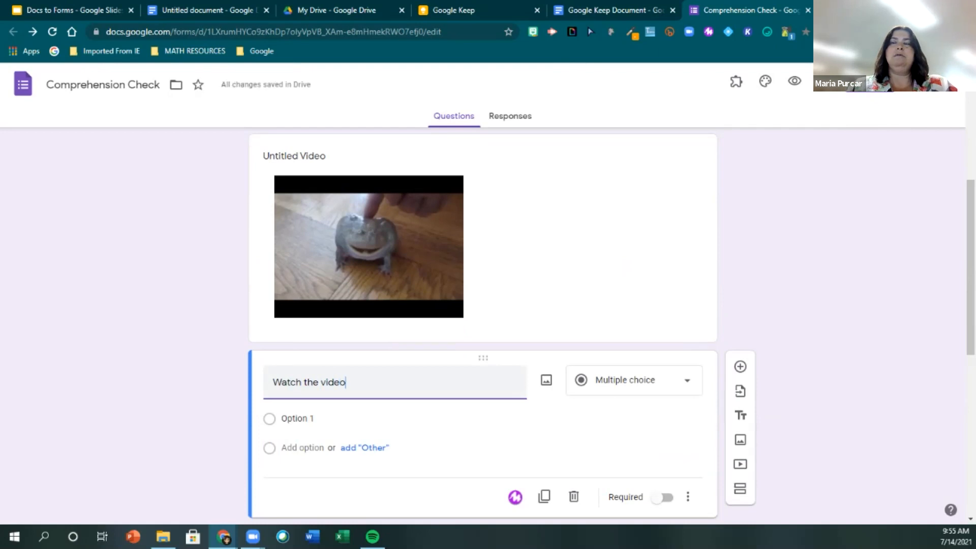
pyautogui.press('BackSpace')
pyautogui.press('BackSpace')
pyautogui.write('ve ')
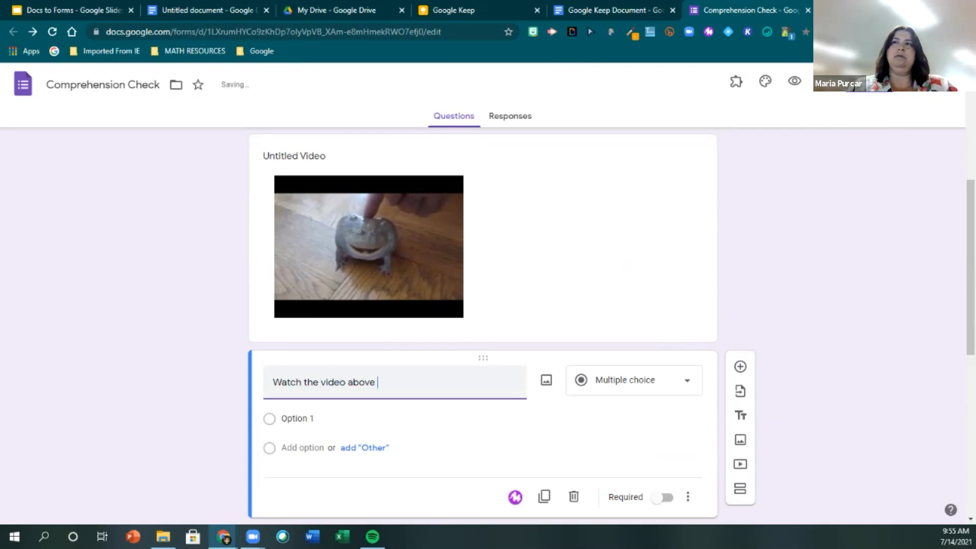
pyautogui.write('and answer this')
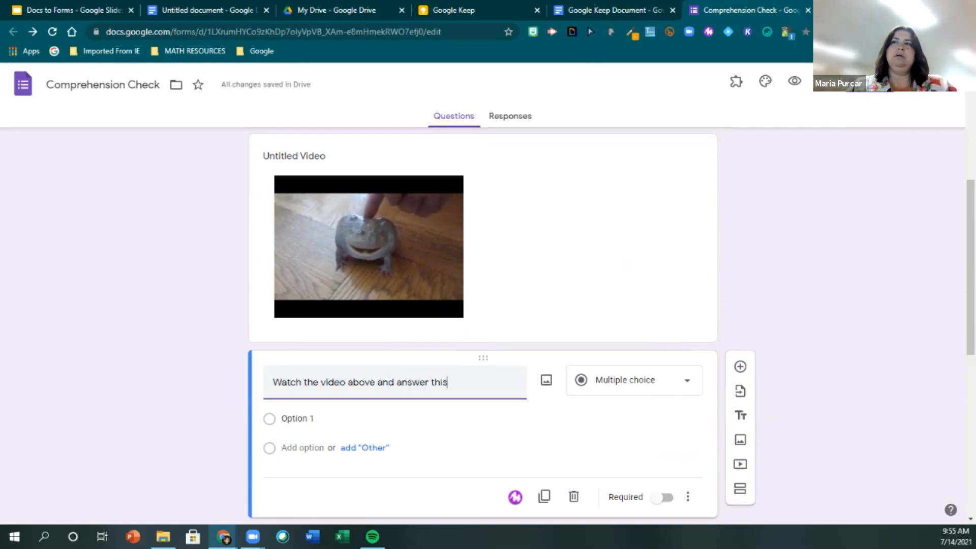
pyautogui.press('BackSpace')
pyautogui.write('e quest')
pyautogui.press('BackSpace')
pyautogui.write('stion. Why')
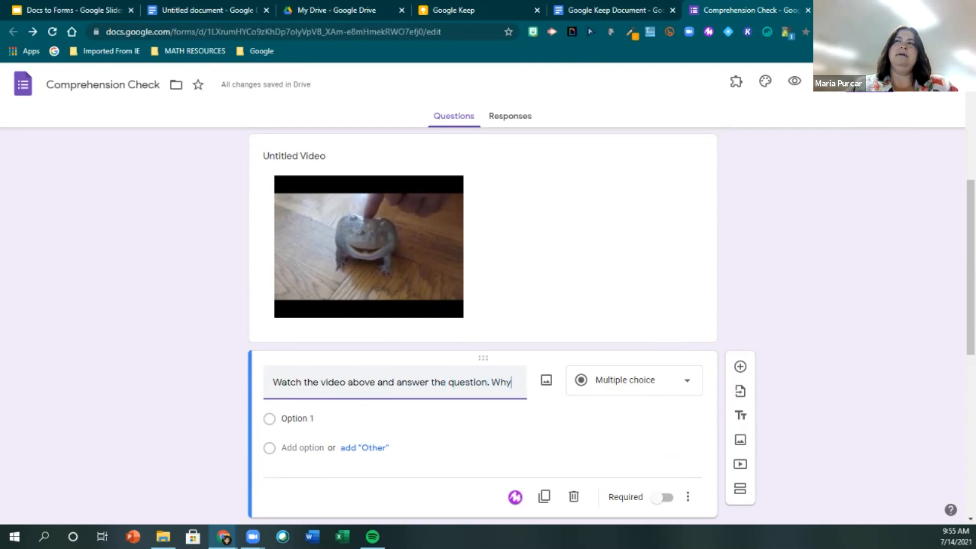
pyautogui.write(' do you think')
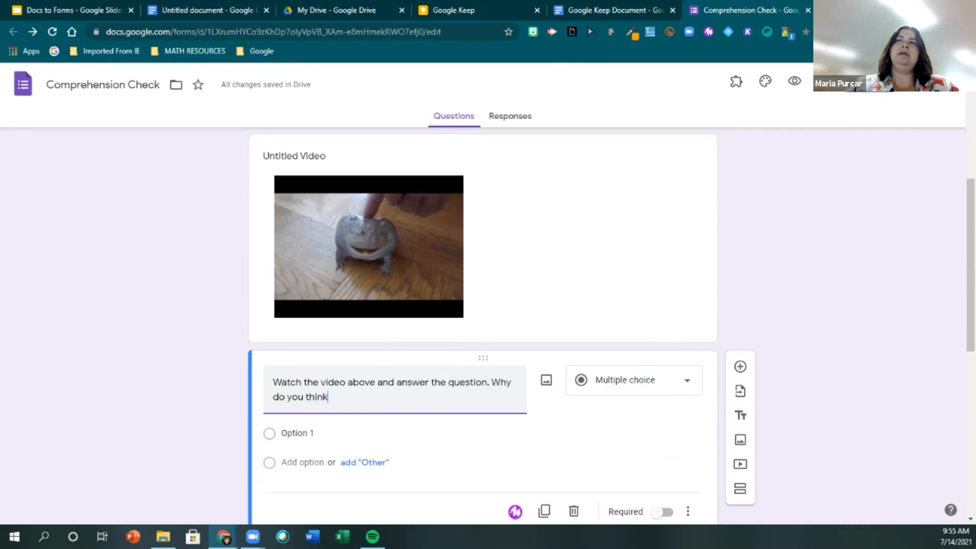
pyautogui.write(' this frog is making s')
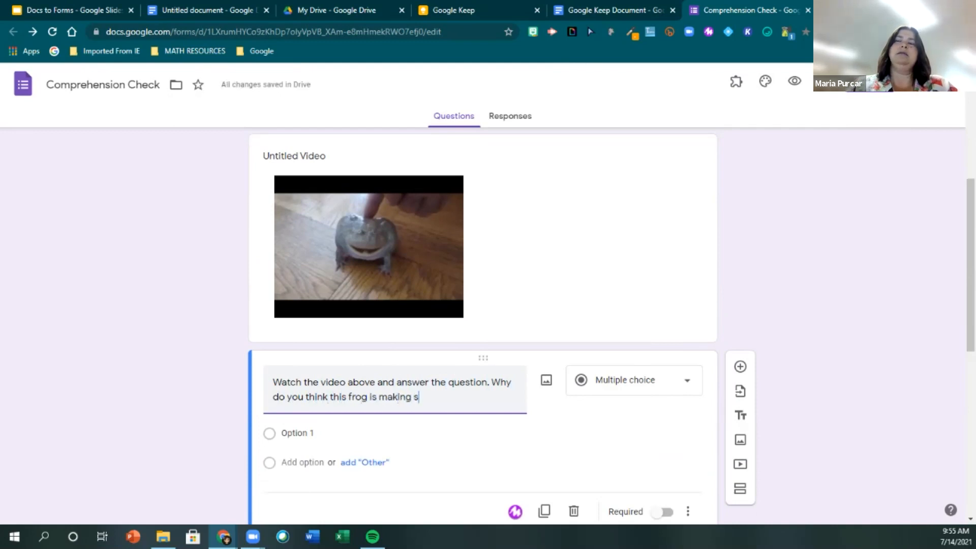
pyautogui.write('uch noise?')
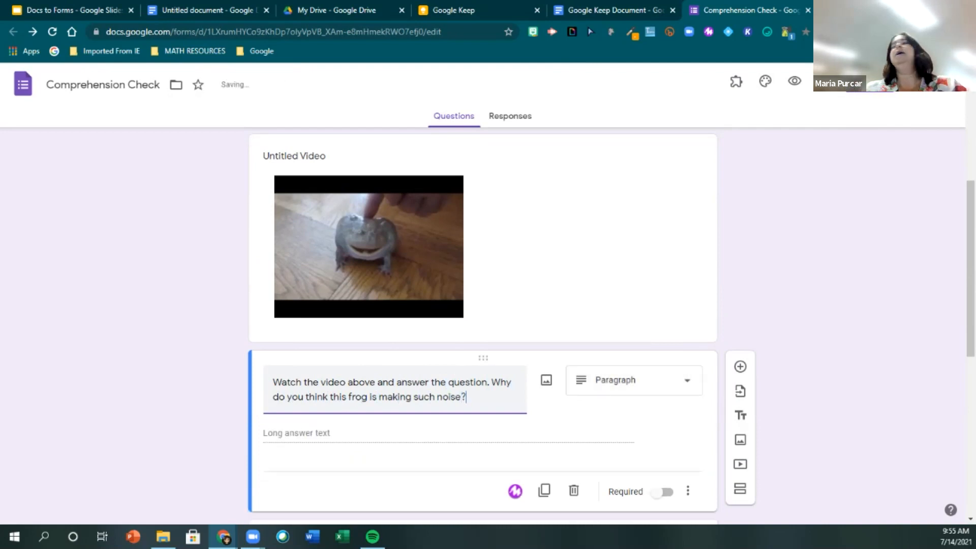
# Set the frog question's answer type to Paragraph and make the question required.
pyautogui.click(633, 380)
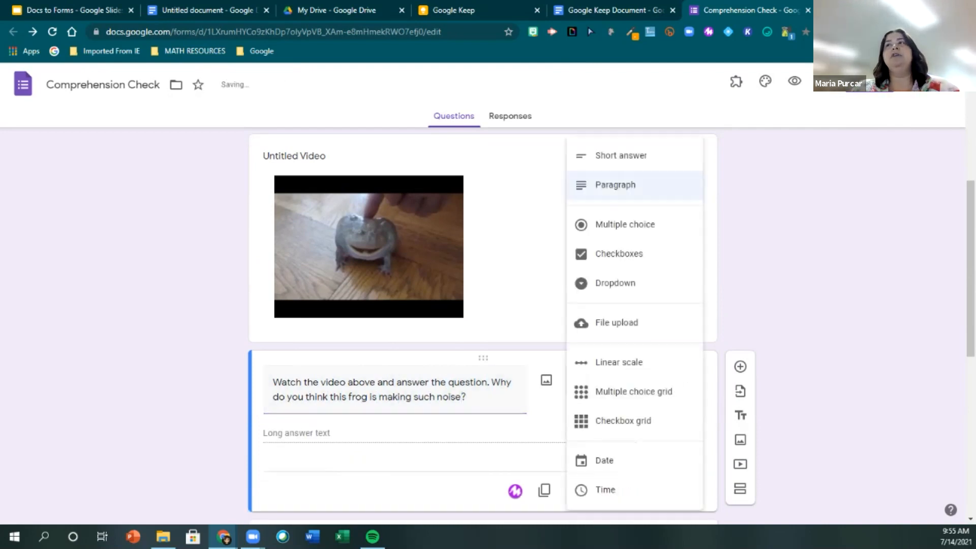
pyautogui.click(634, 185)
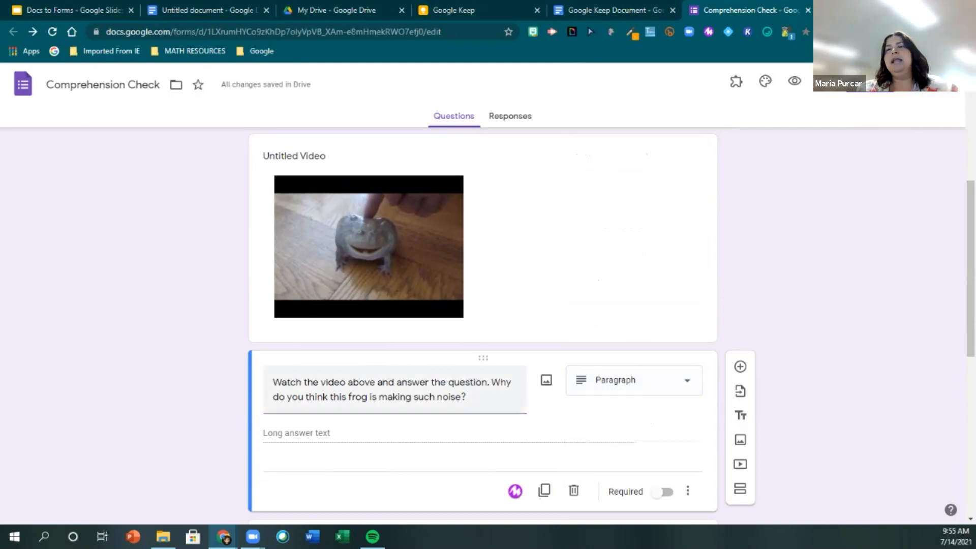
pyautogui.scroll(-3, 482, 325)
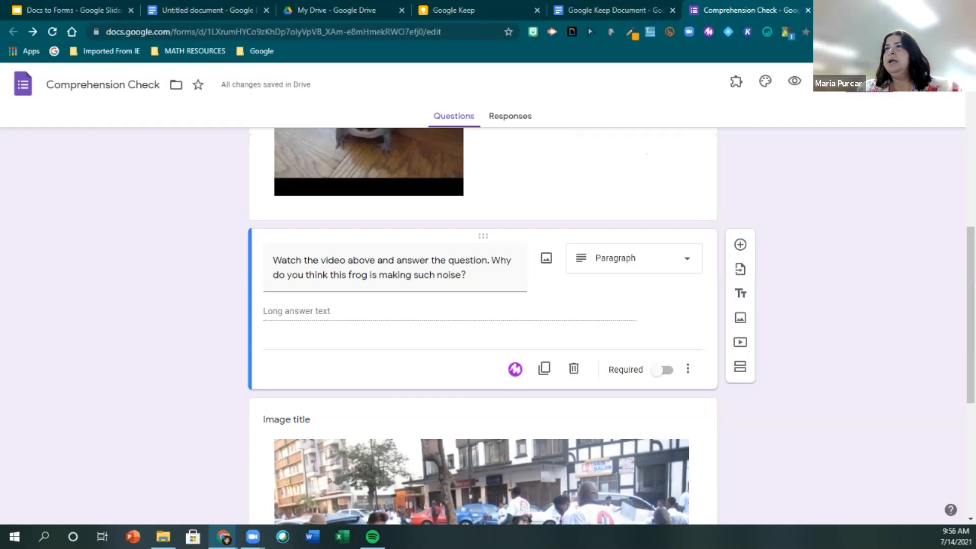
pyautogui.click(662, 369)
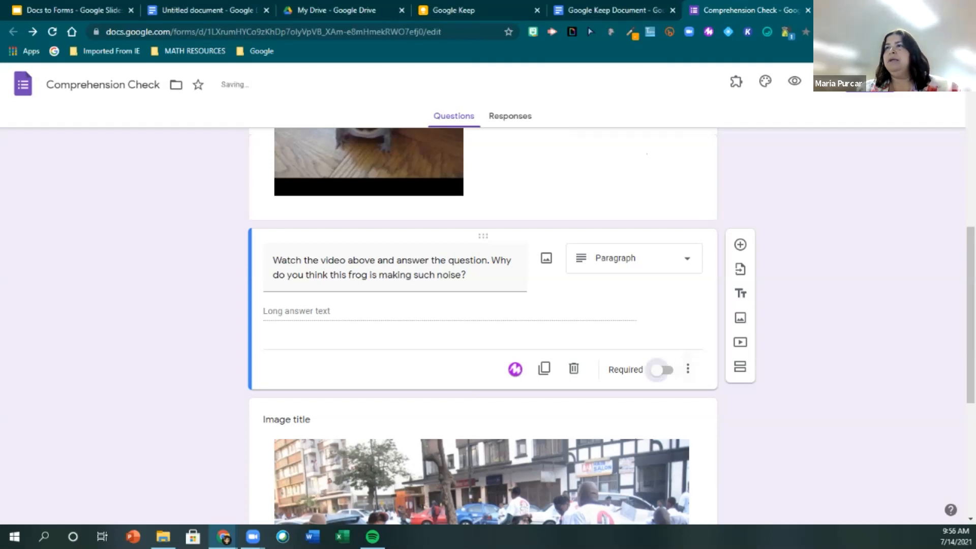
pyautogui.scroll(1, 663, 369)
pyautogui.scroll(1, 482, 326)
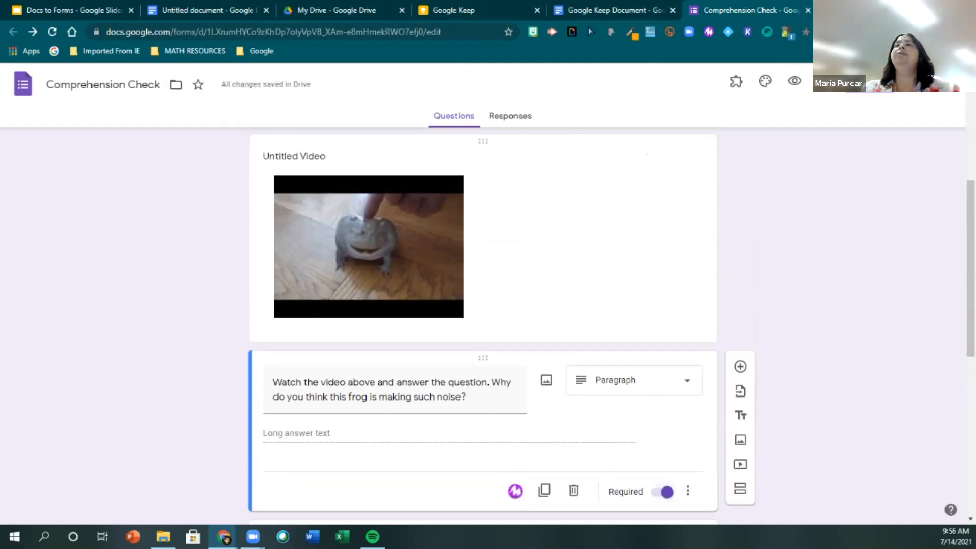
# Preview the form as a respondent, review its questions, video and image down to the end, and close the preview.
pyautogui.scroll(-1, 483, 325)
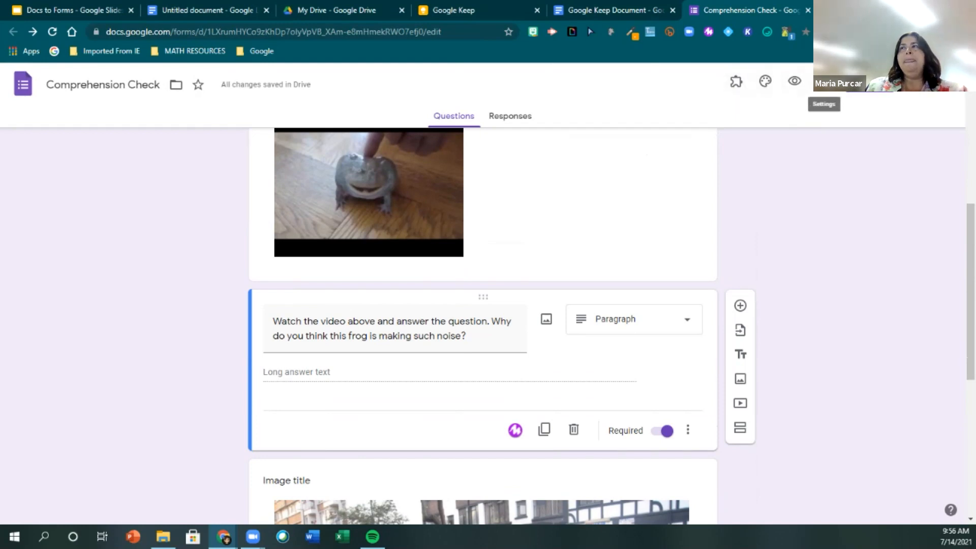
pyautogui.click(794, 81)
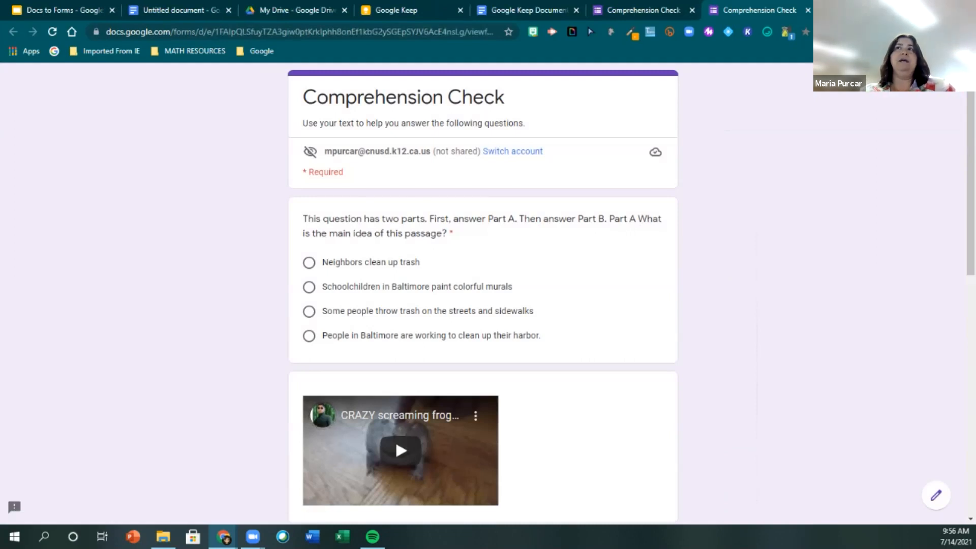
pyautogui.scroll(-2, 483, 290)
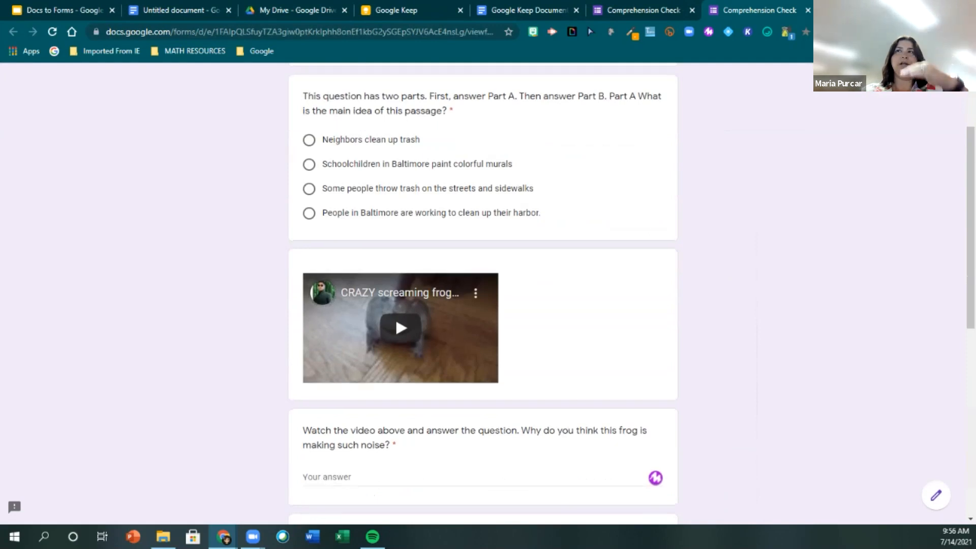
pyautogui.scroll(-3, 395, 315)
pyautogui.scroll(-4, 483, 292)
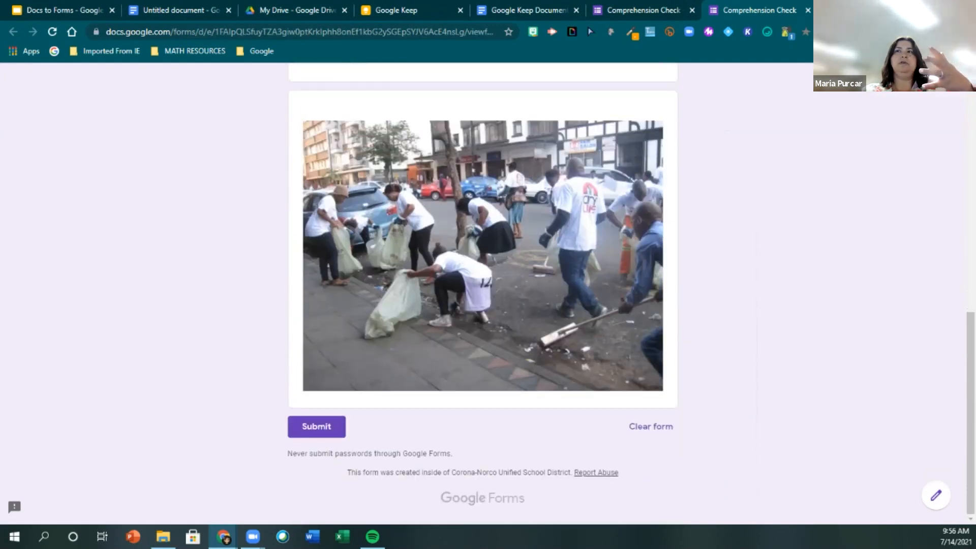
pyautogui.scroll(3, 483, 292)
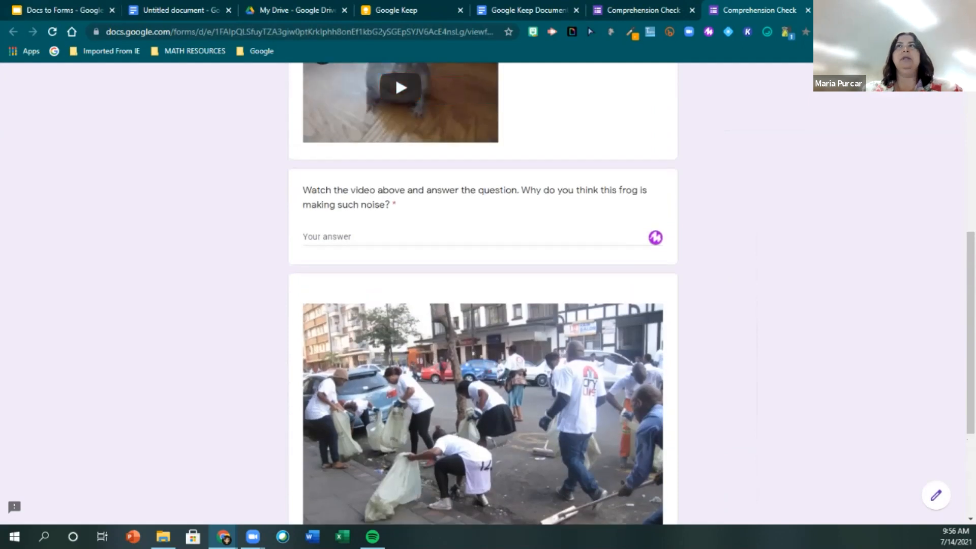
pyautogui.scroll(6, 483, 292)
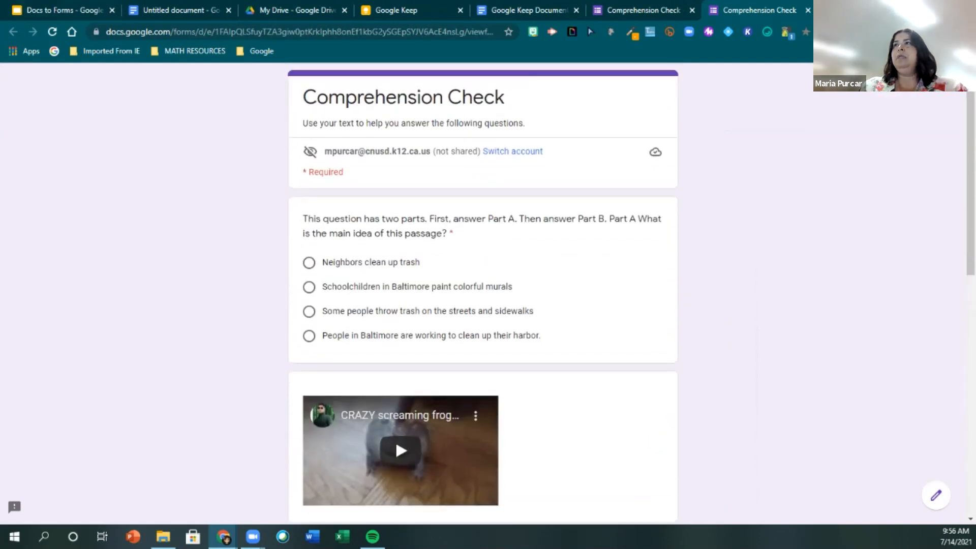
pyautogui.click(807, 10)
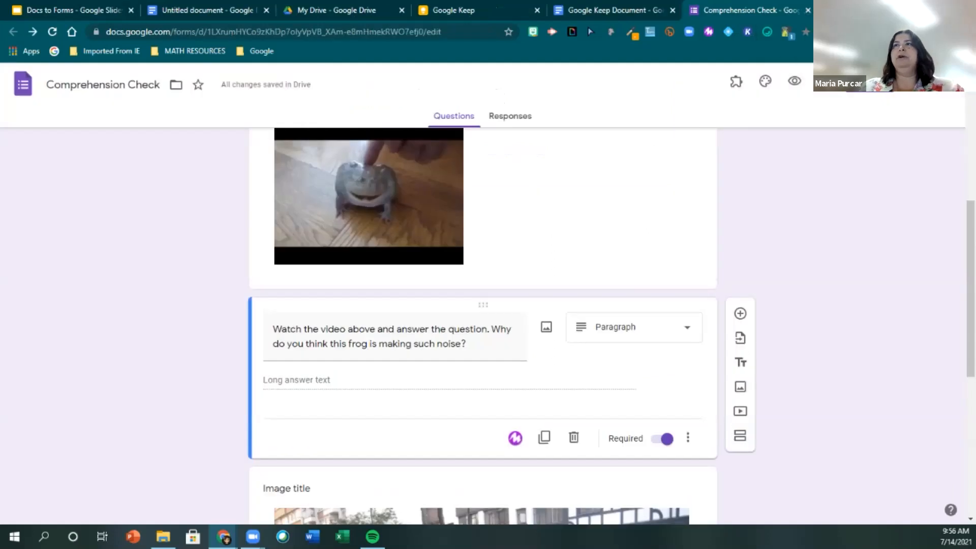
# Turn the form into a quiz in its settings and save the change.
pyautogui.scroll(6, 483, 326)
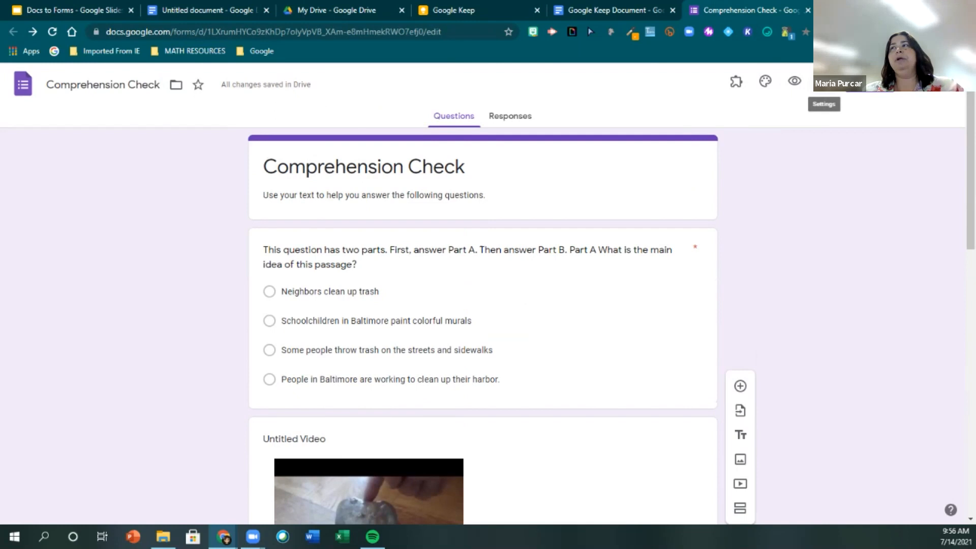
pyautogui.click(823, 81)
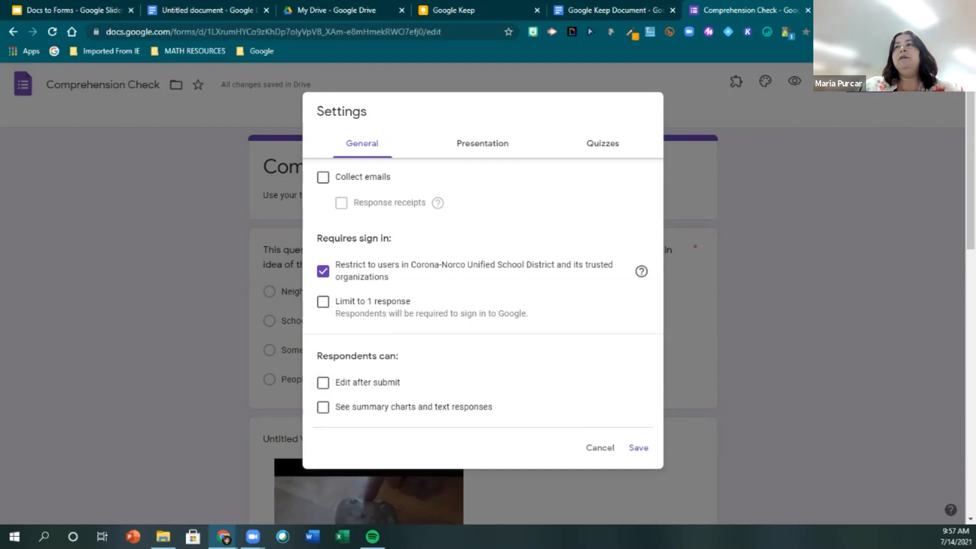
pyautogui.click(603, 143)
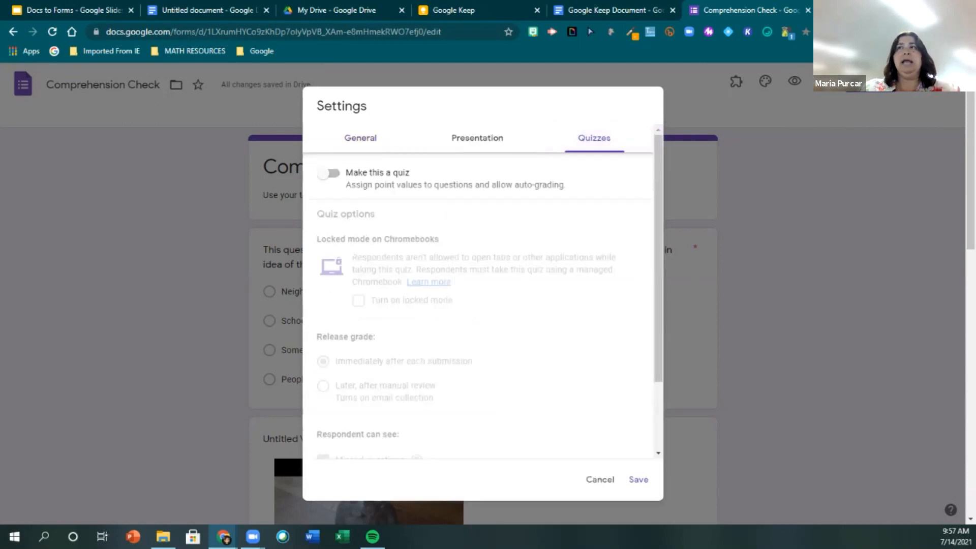
pyautogui.click(329, 172)
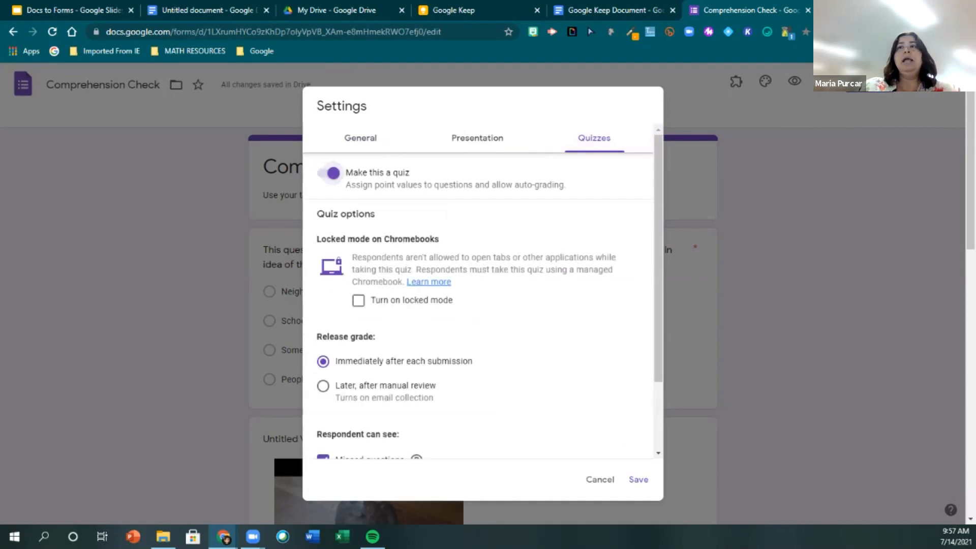
pyautogui.click(638, 479)
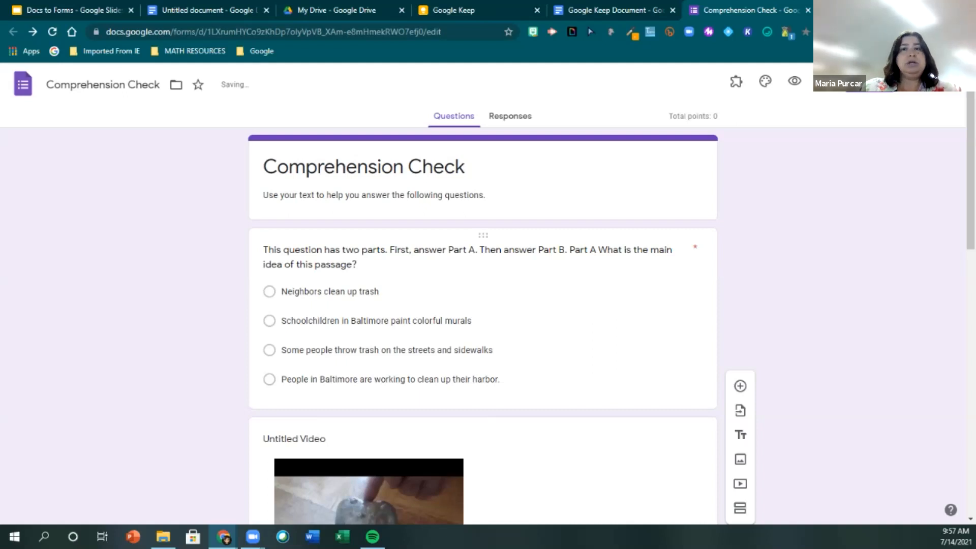
# In the main idea question's answer key, assign 1 point and mark "Schoolchildren in Baltimore paint colorful murals" as correct.
pyautogui.click(387, 350)
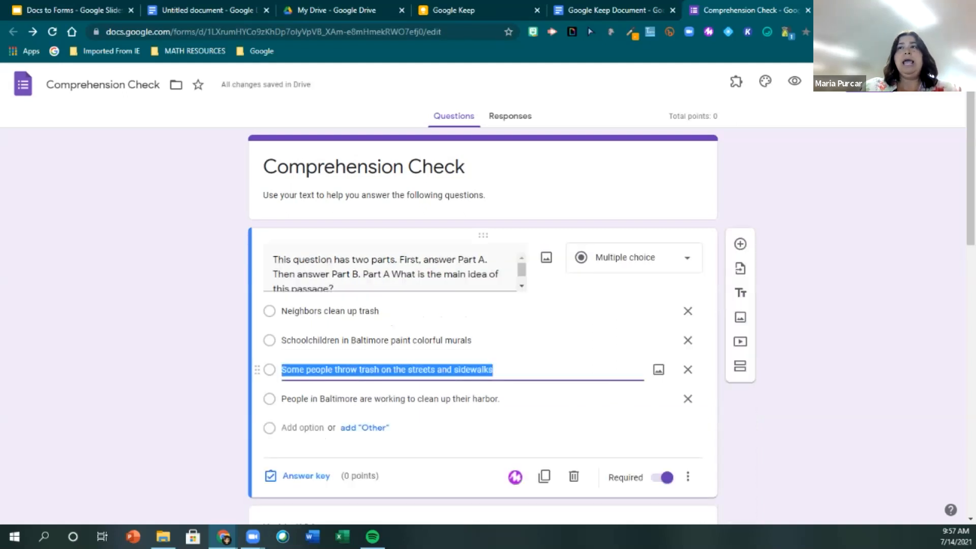
pyautogui.scroll(-1, 386, 368)
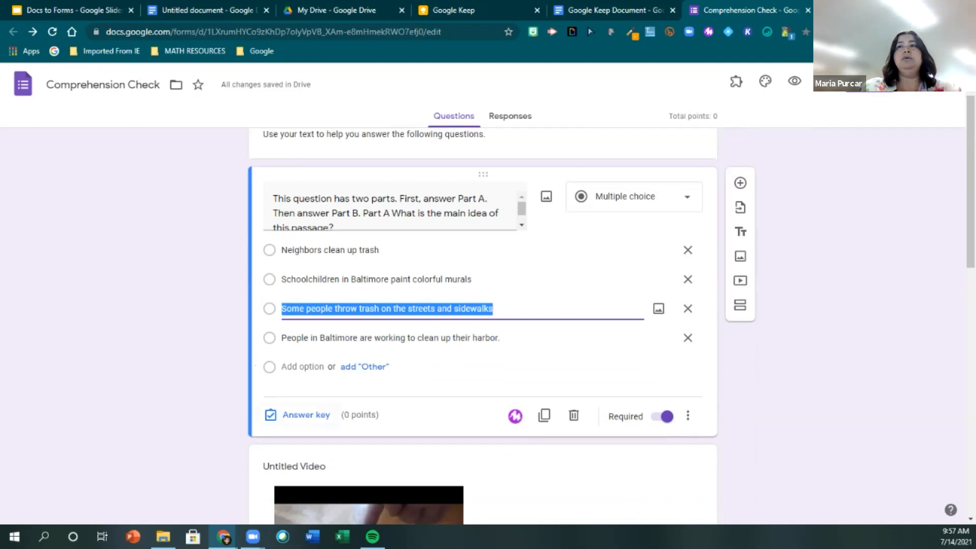
pyautogui.click(306, 415)
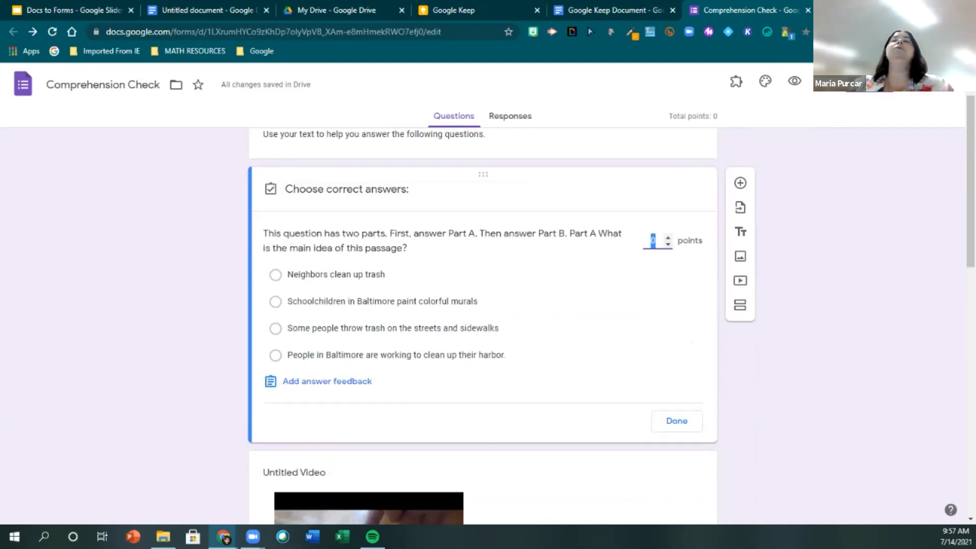
pyautogui.write('1')
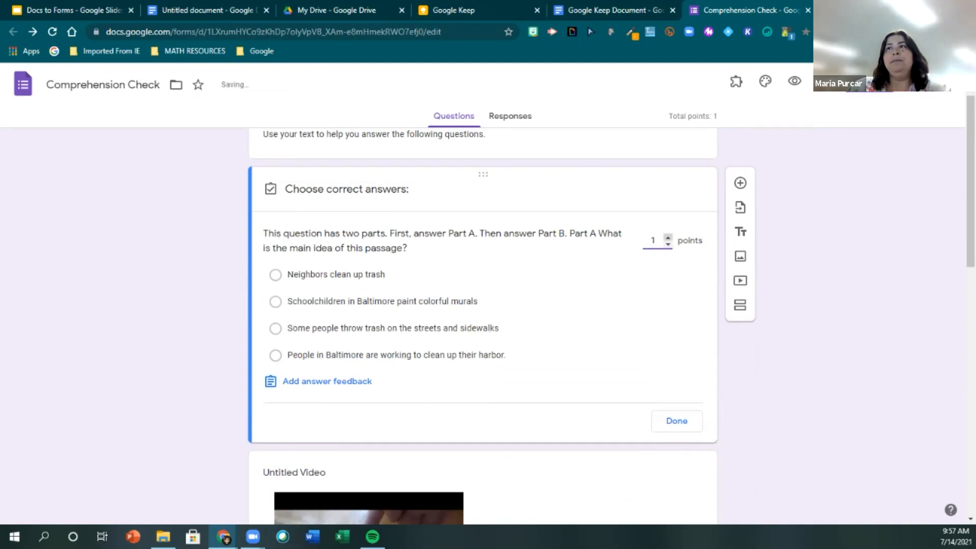
pyautogui.click(275, 302)
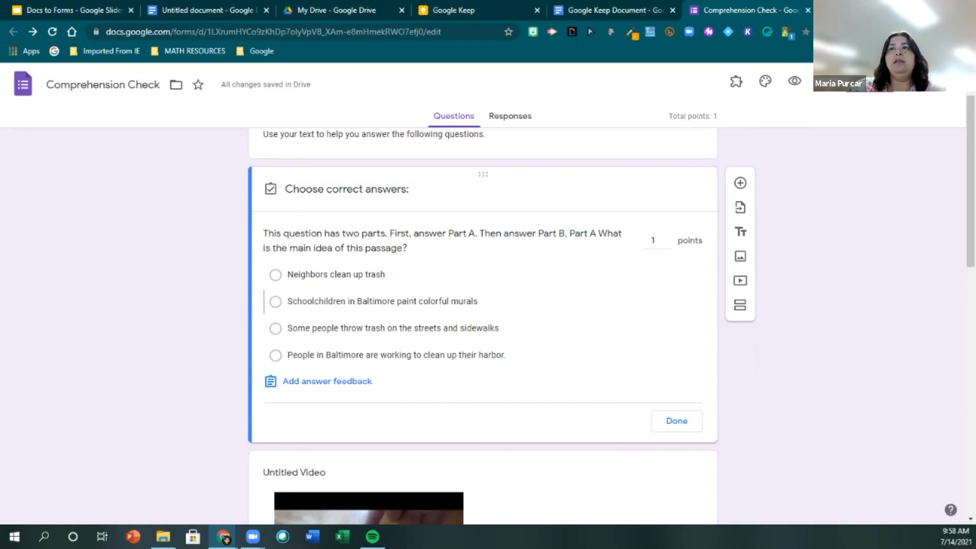
pyautogui.click(276, 301)
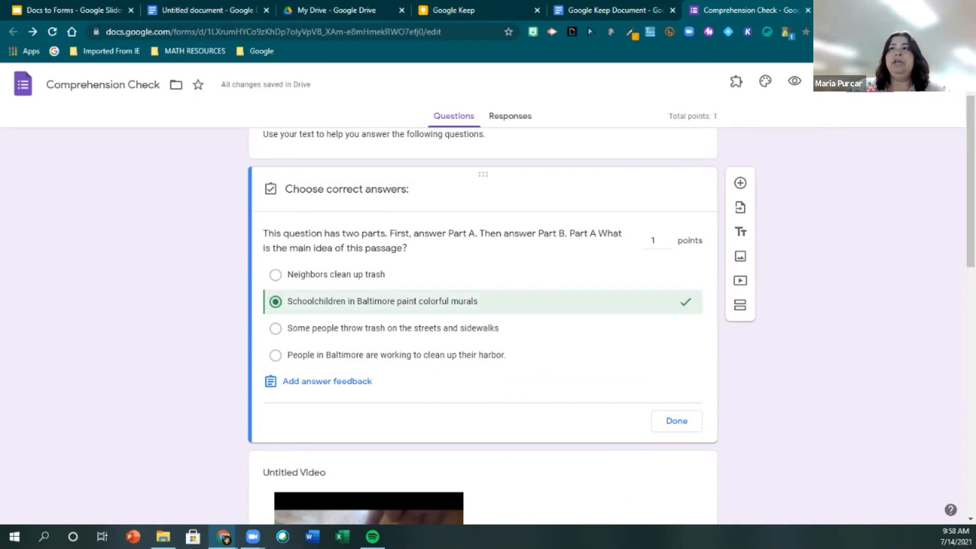
# Add incorrect-answer feedback to the main idea question: "Try again. Be sure to use the text to help you.".
pyautogui.click(326, 381)
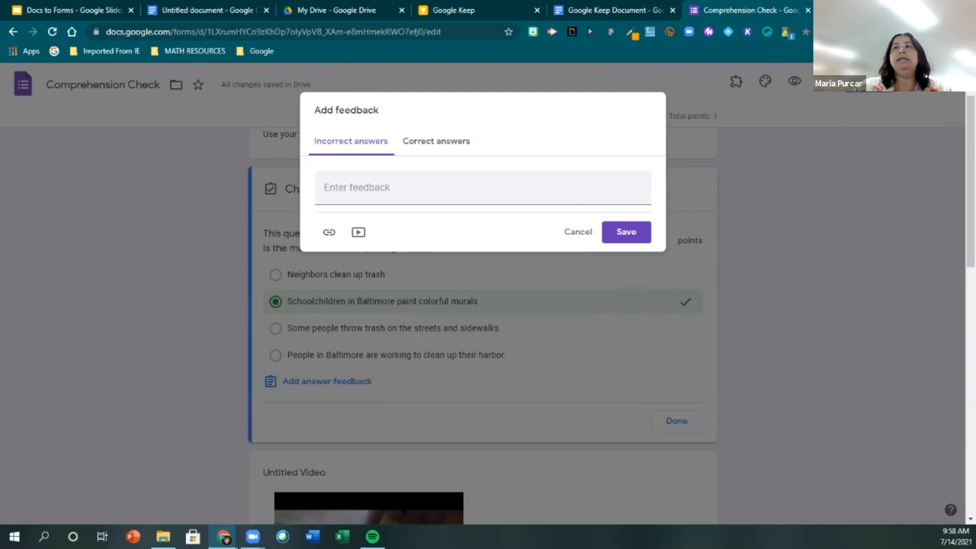
pyautogui.click(368, 187)
pyautogui.write('Try')
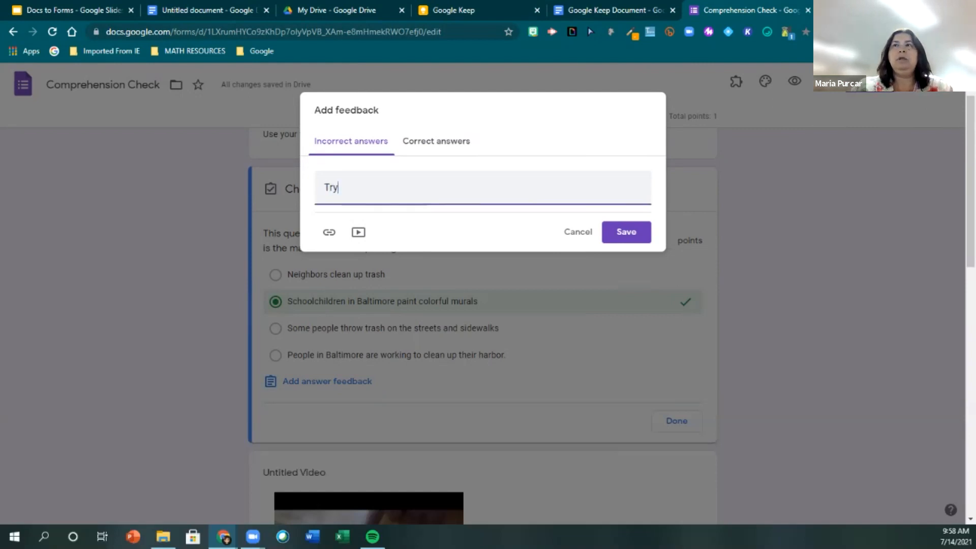
pyautogui.write(' again. Be sureto')
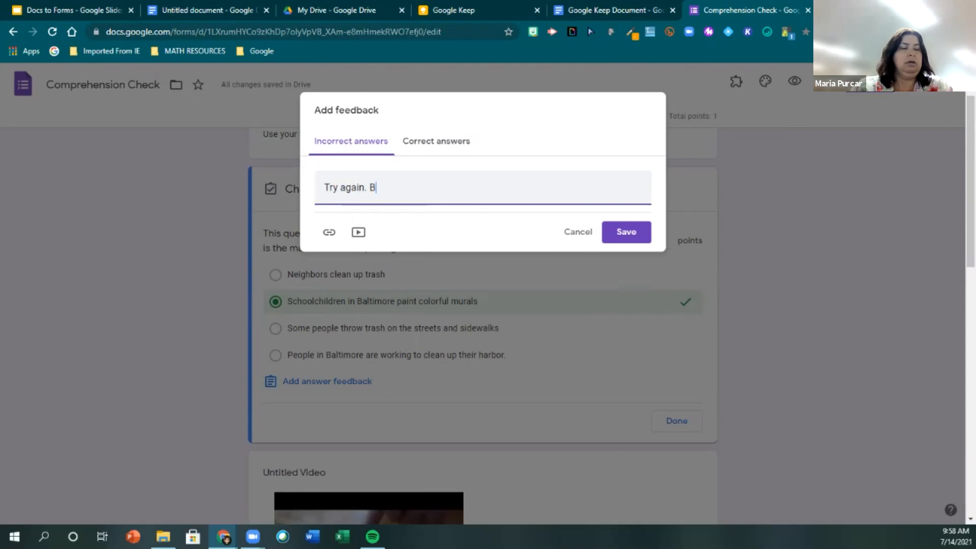
pyautogui.press('BackSpace')
pyautogui.write('to use')
pyautogui.press('BackSpace')
pyautogui.press('BackSpace')
pyautogui.write('se the text to help you.')
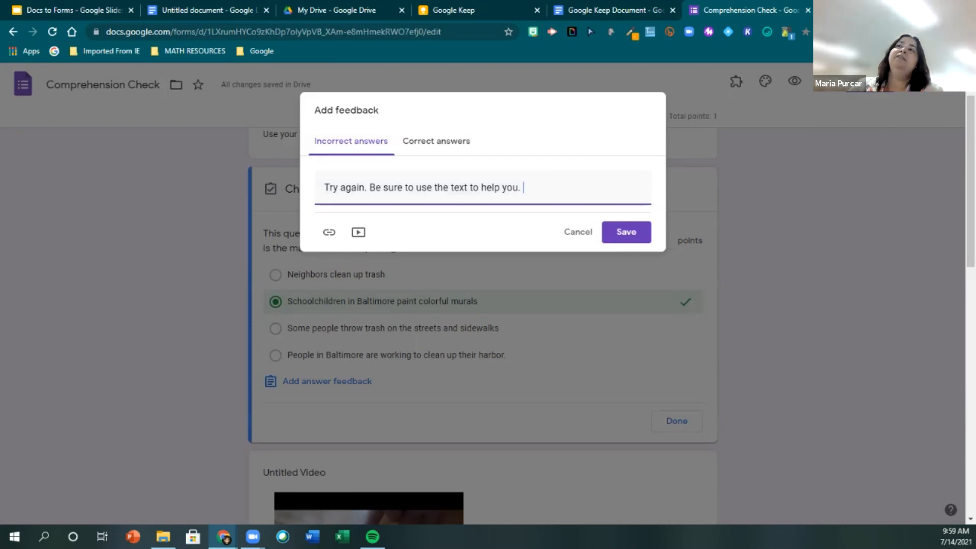
# Add correct-answer feedback "Yay! Way to go! Keep working hard :)" to the main idea question and save the feedback.
pyautogui.click(435, 141)
pyautogui.click(424, 187)
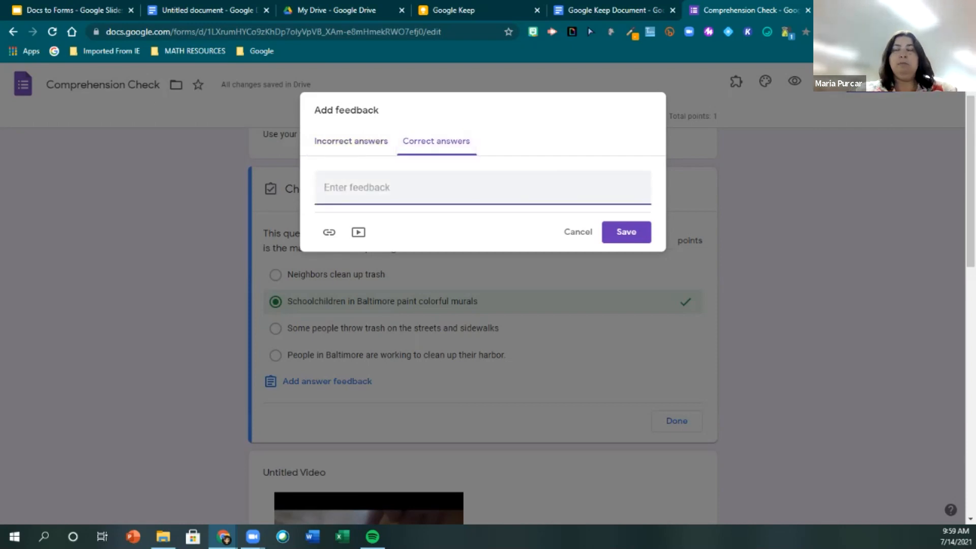
pyautogui.write('Yay! ')
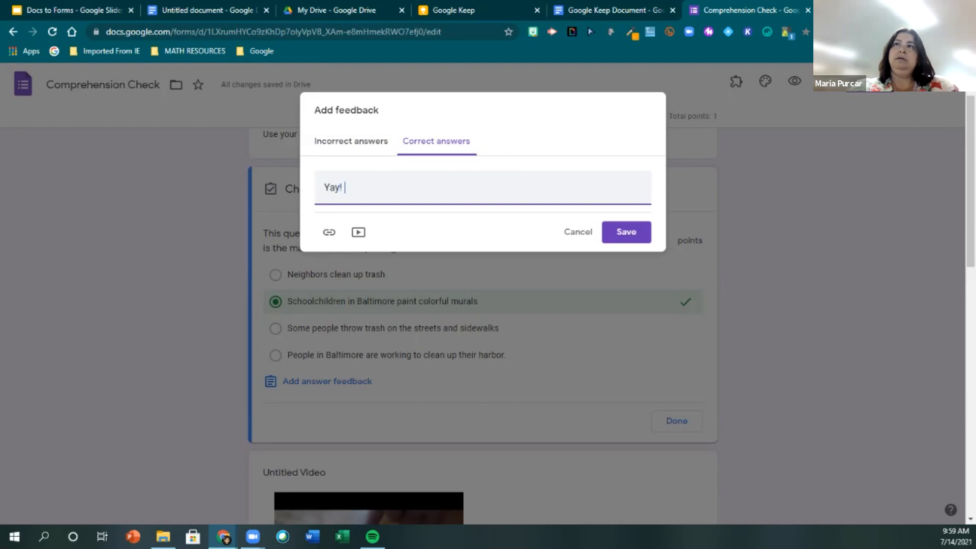
pyautogui.write('Way to go!')
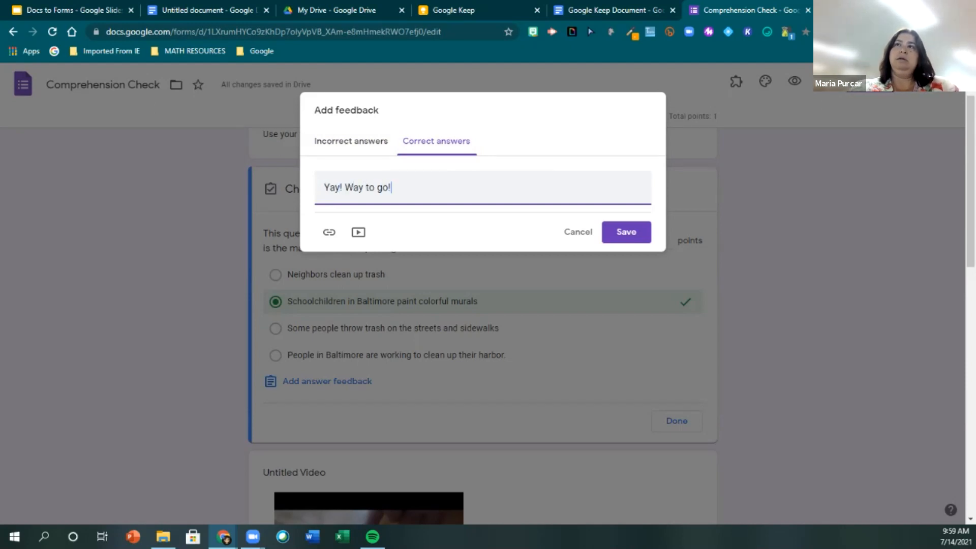
pyautogui.write(' Keep working hard :)')
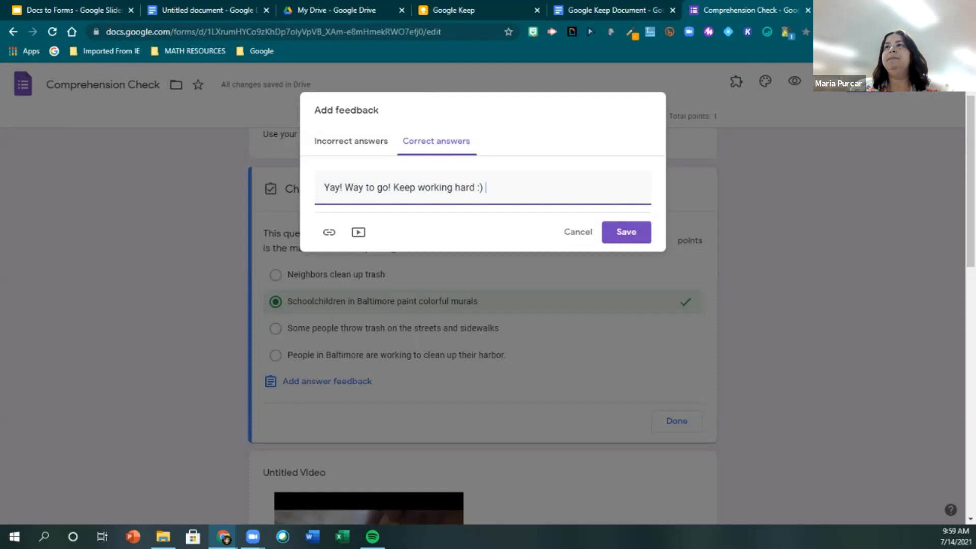
pyautogui.click(626, 233)
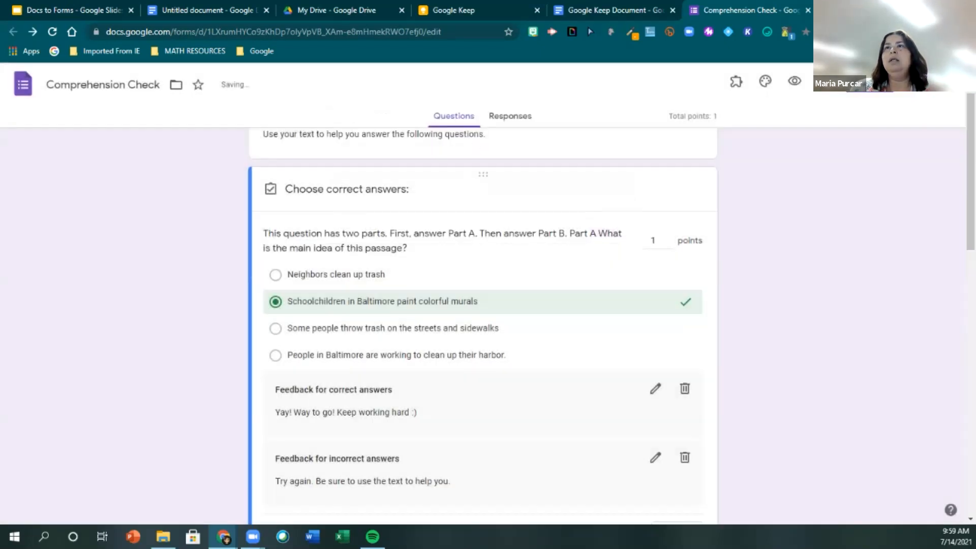
# Review the saved feedback, the rest of the form and the frog question's quiz options, and switch to the Docs to Forms slides.
pyautogui.scroll(-3, 482, 325)
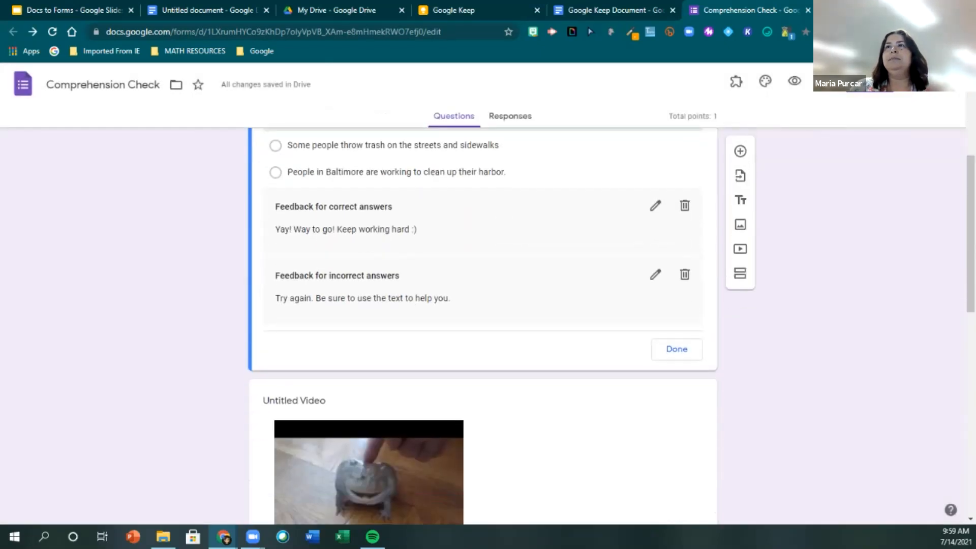
pyautogui.scroll(-6, 483, 326)
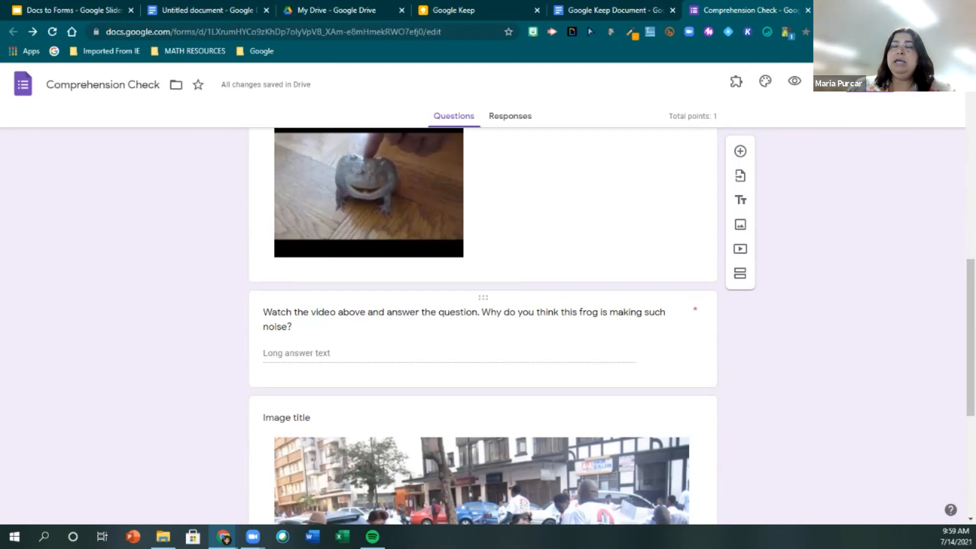
pyautogui.scroll(-6, 483, 325)
pyautogui.scroll(4, 483, 325)
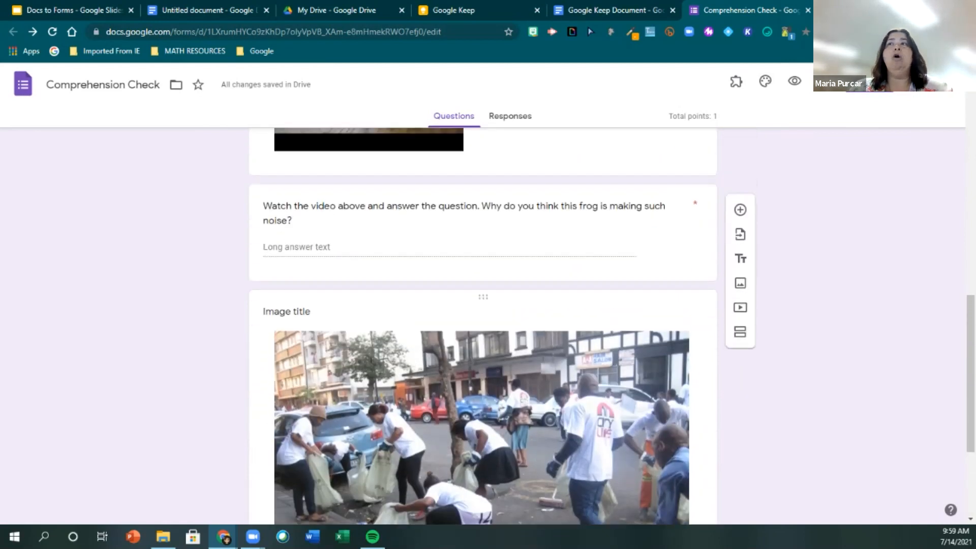
pyautogui.scroll(1, 482, 325)
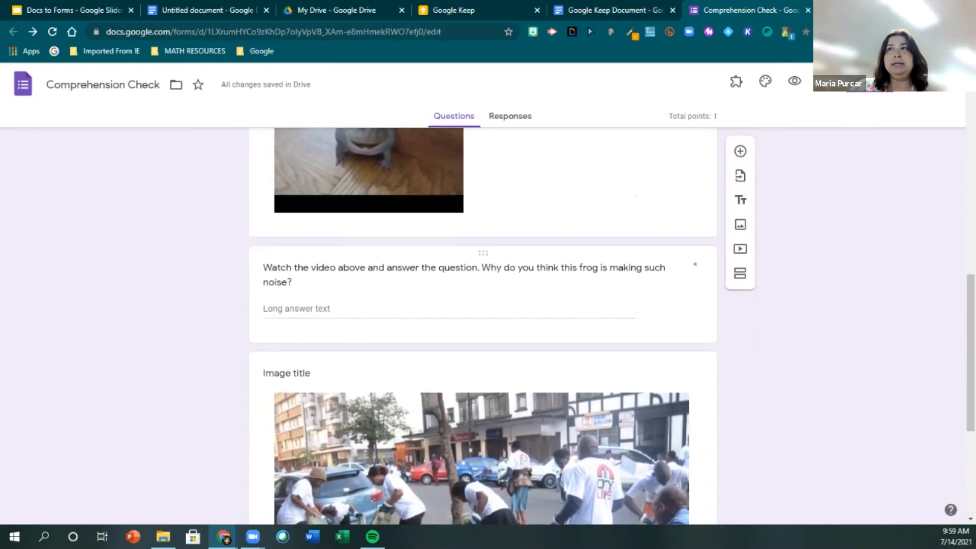
pyautogui.click(483, 294)
pyautogui.scroll(2, 482, 326)
pyautogui.scroll(-4, 483, 325)
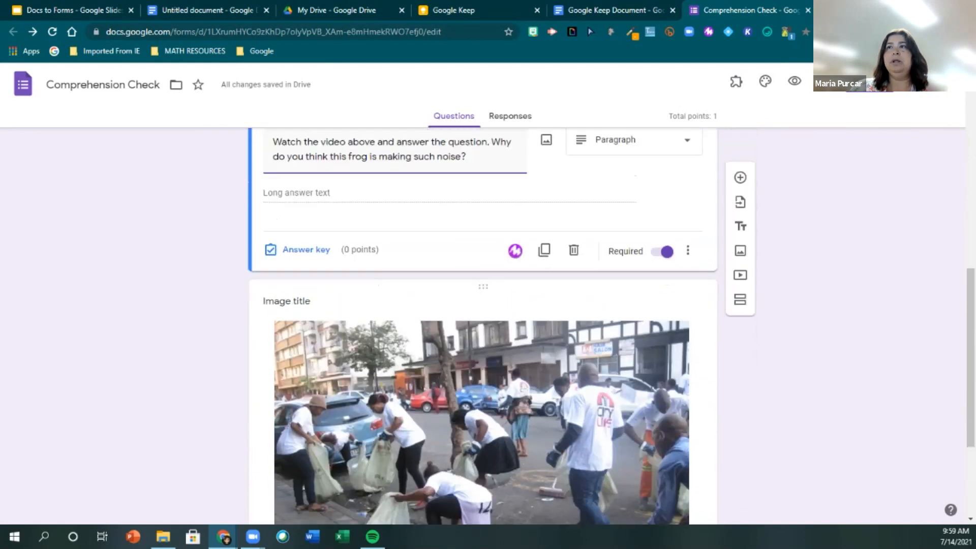
pyautogui.scroll(4, 483, 325)
pyautogui.scroll(3, 483, 325)
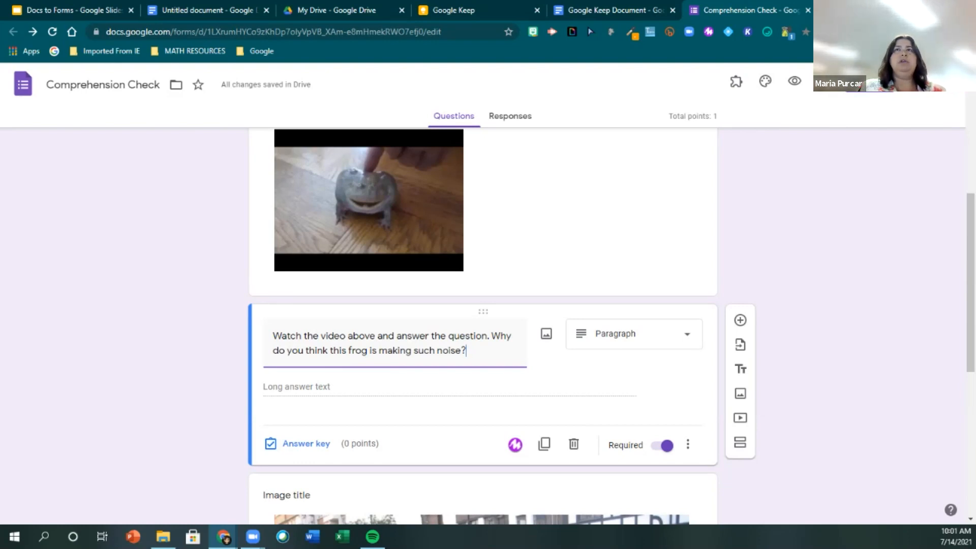
pyautogui.hotkey('ctrl', '1')
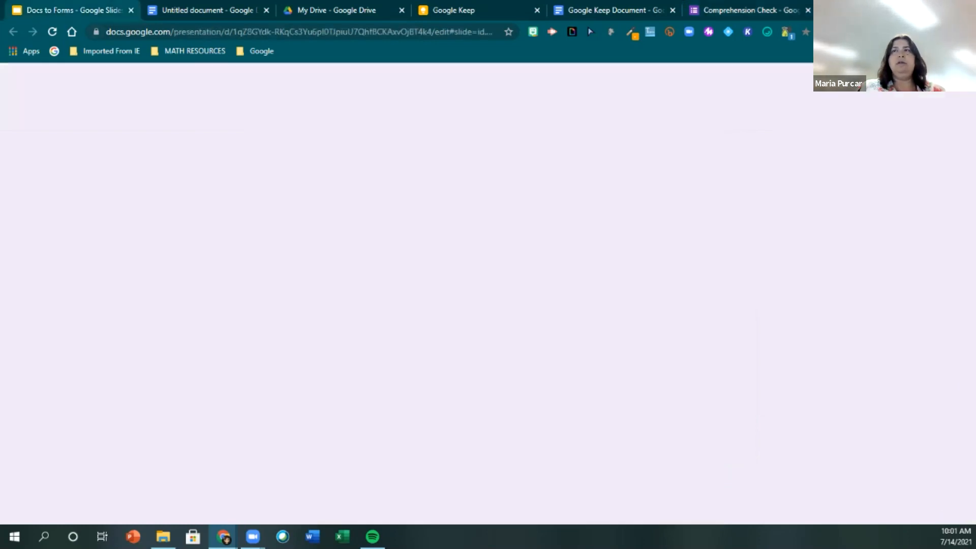
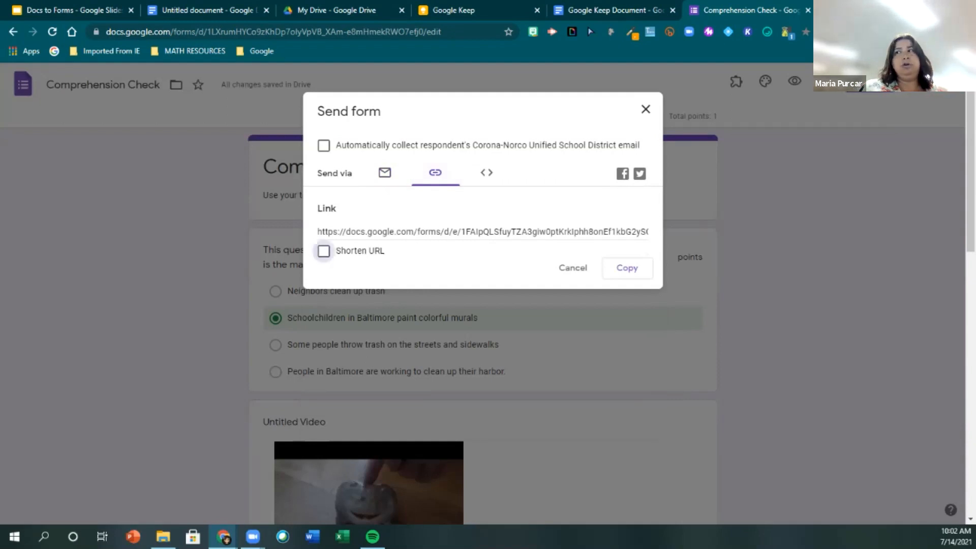
# Shorten the form's sharing link, copy it and paste it on its own line in the untitled Google Docs document.
pyautogui.click(324, 250)
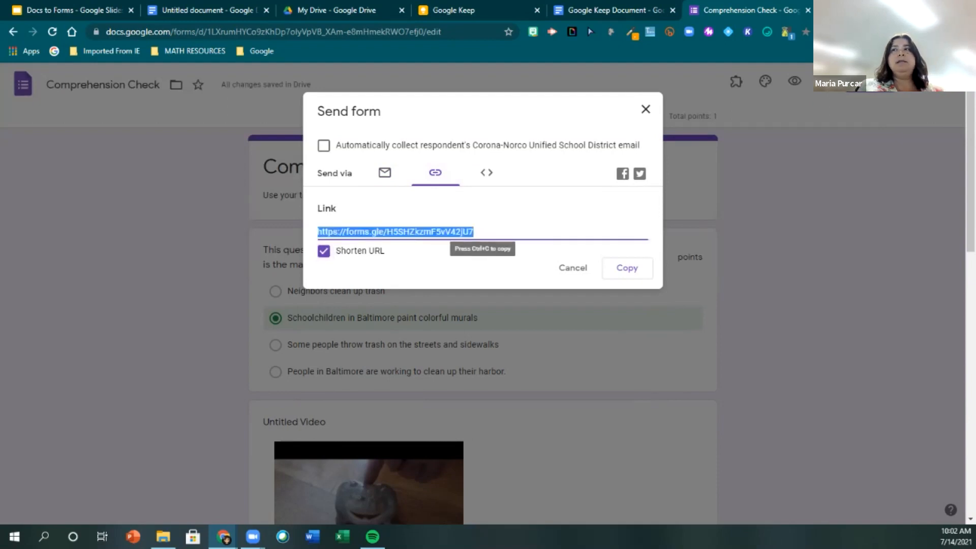
pyautogui.click(627, 267)
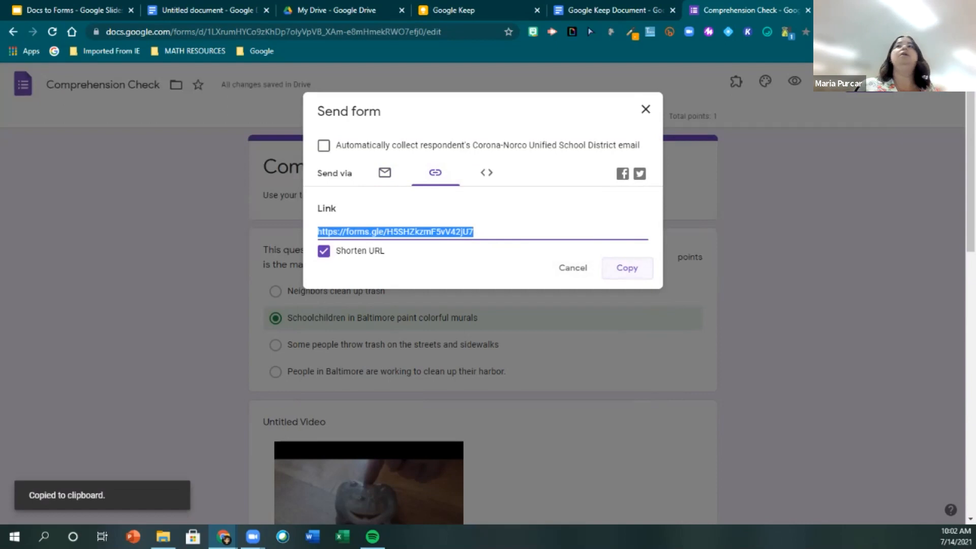
pyautogui.click(204, 11)
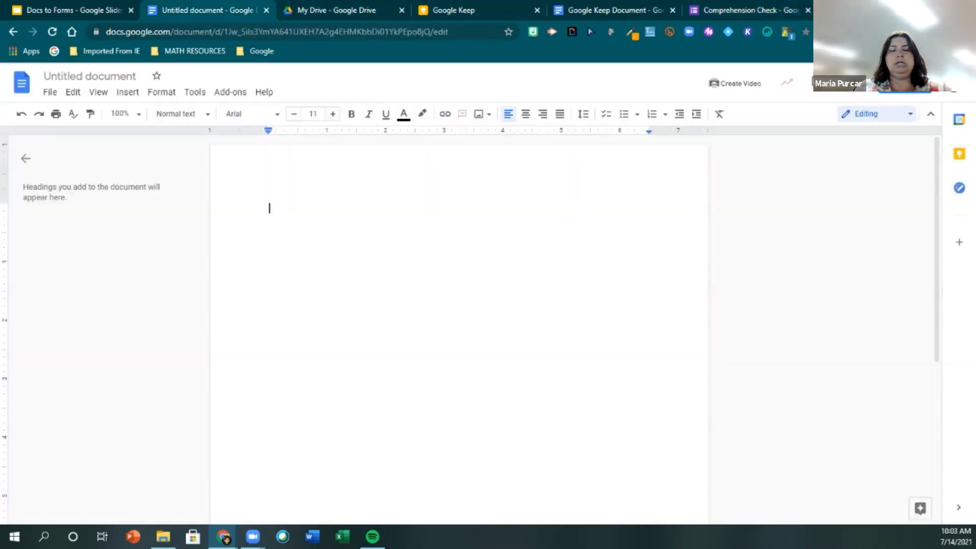
pyautogui.hotkey('ctrl', 'v')
pyautogui.press('Return')
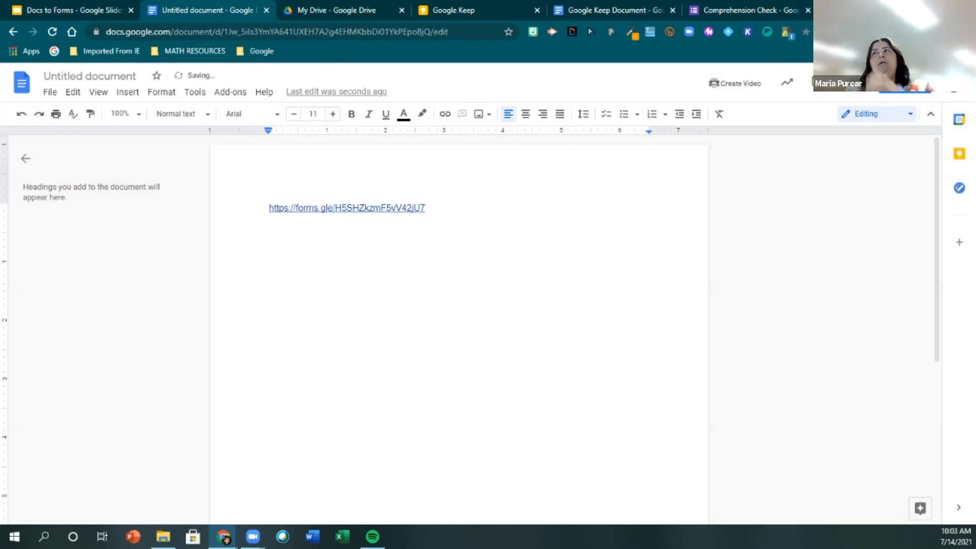
# Search the web for a "frog" image, insert the green white-spotted frog below the link and shrink it to about 2.25 inches wide.
pyautogui.click(127, 92)
pyautogui.moveTo(162, 92)
pyautogui.moveTo(127, 92)
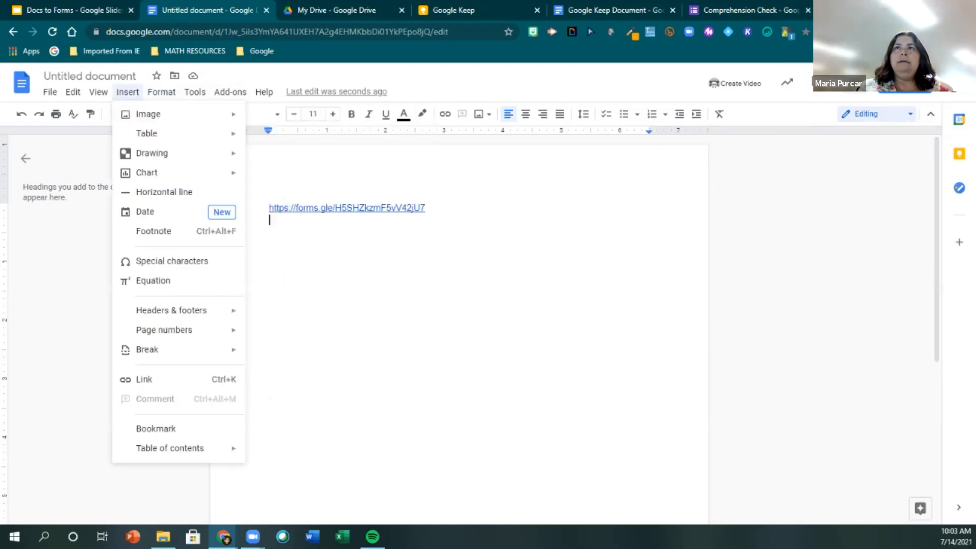
pyautogui.moveTo(153, 114)
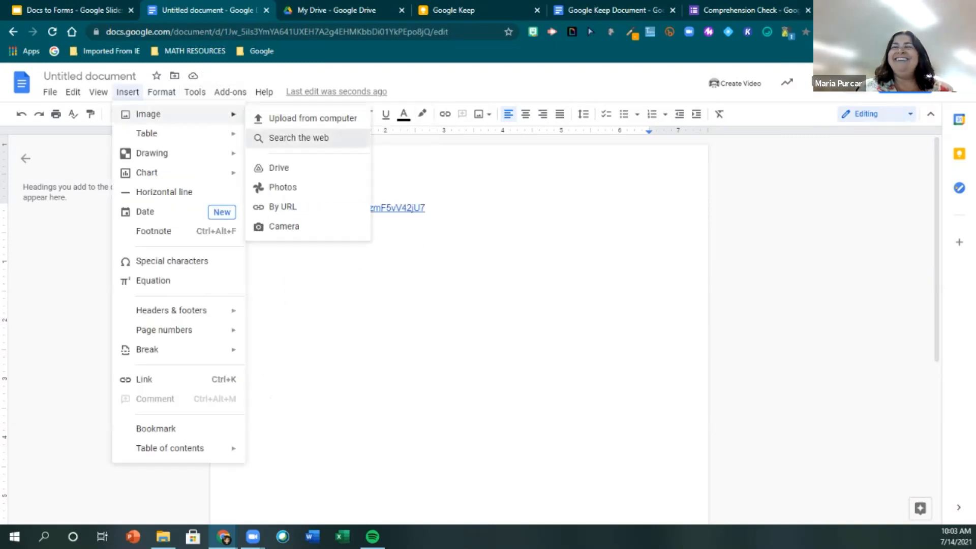
pyautogui.click(299, 138)
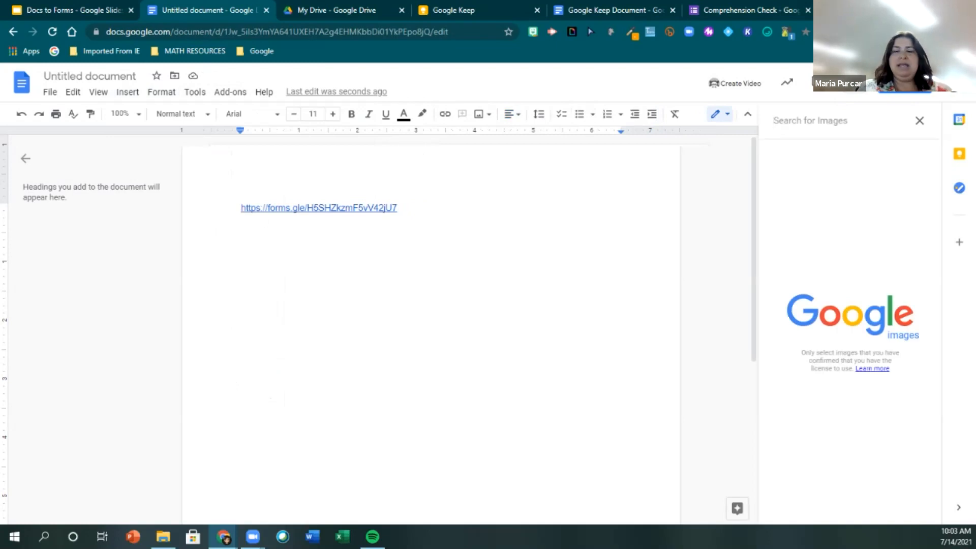
pyautogui.write('frog')
pyautogui.press('Return')
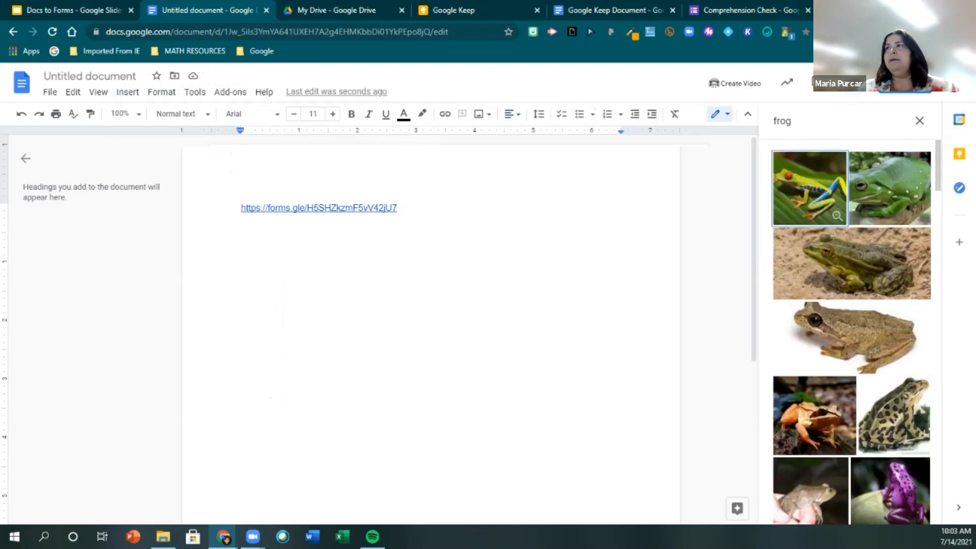
pyautogui.doubleClick(889, 188)
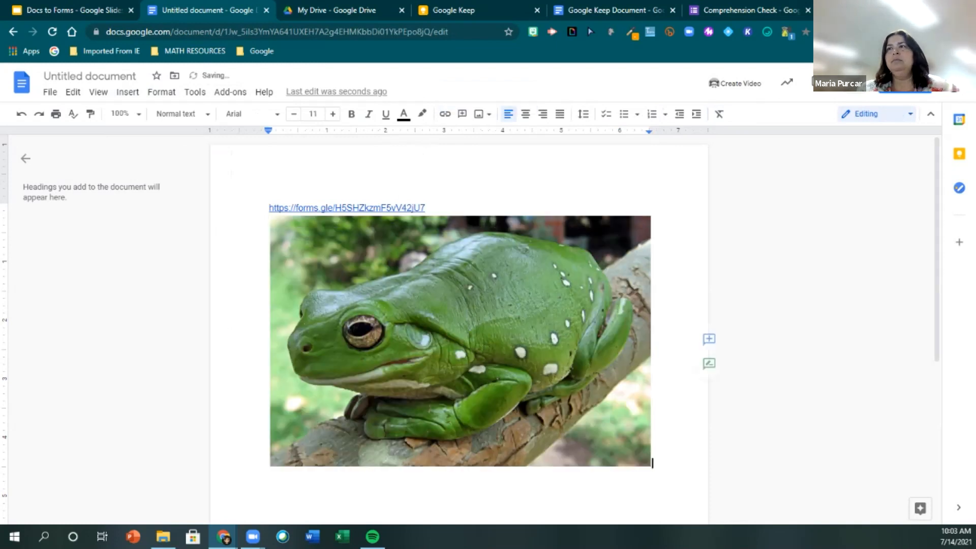
pyautogui.moveTo(651, 467); pyautogui.dragTo(402, 303)
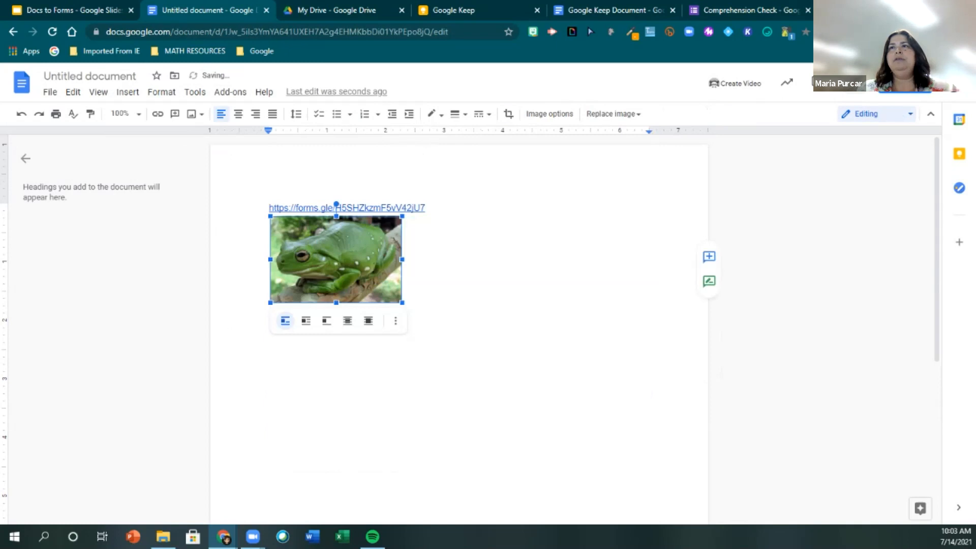
# Hyperlink the frog image to the form's copied short link.
pyautogui.rightClick(345, 259)
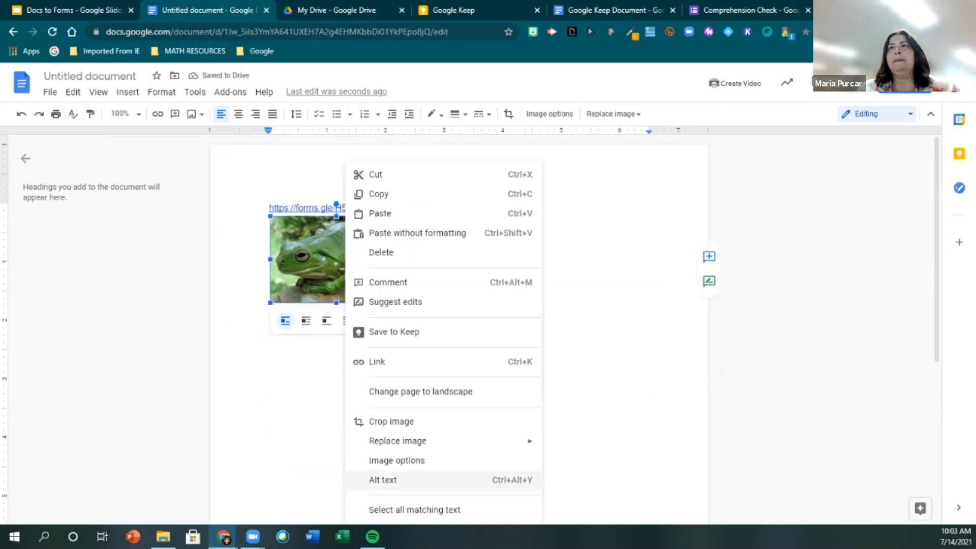
pyautogui.press('Escape')
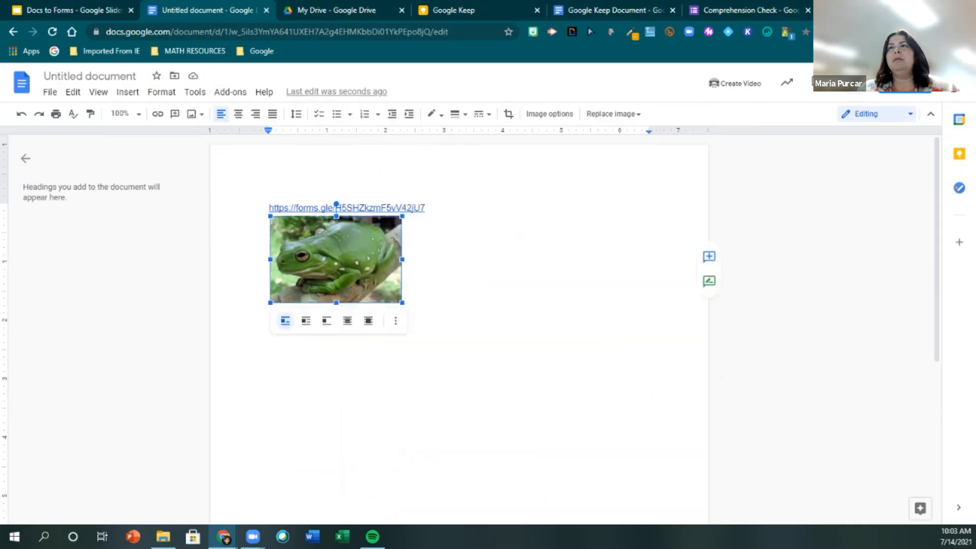
pyautogui.rightClick(337, 259)
pyautogui.click(358, 361)
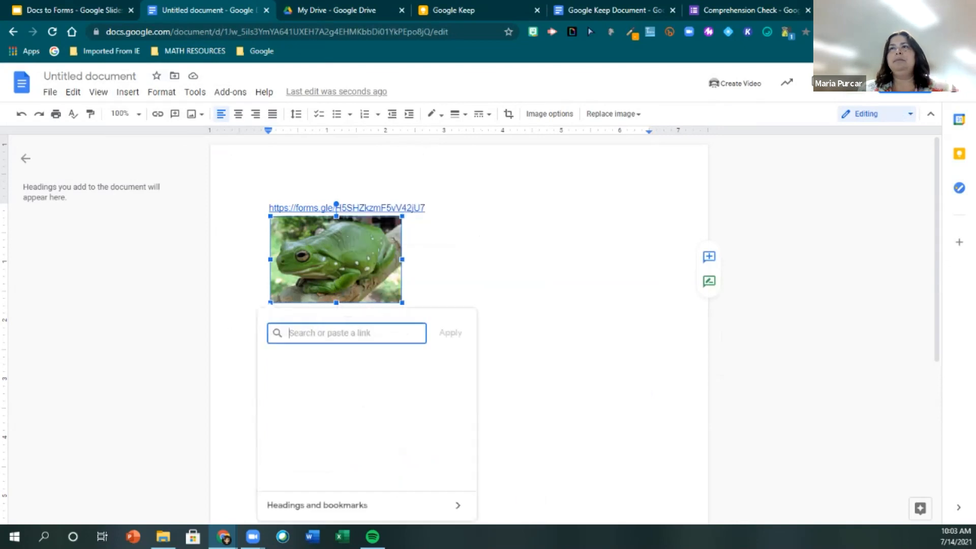
pyautogui.hotkey('ctrl', 'v')
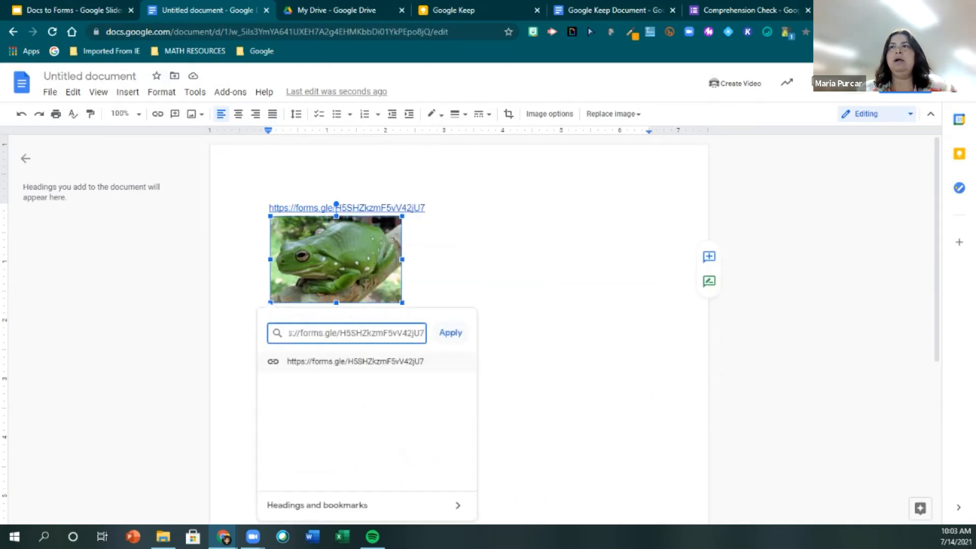
pyautogui.click(450, 332)
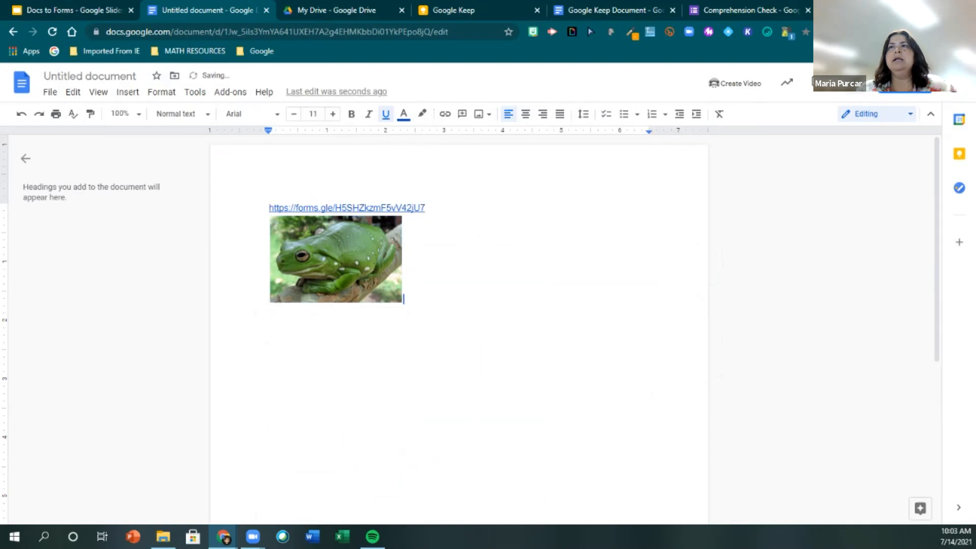
# Check the link attached to the frog image, return to the Comprehension Check form and close its Send form dialog.
pyautogui.click(336, 259)
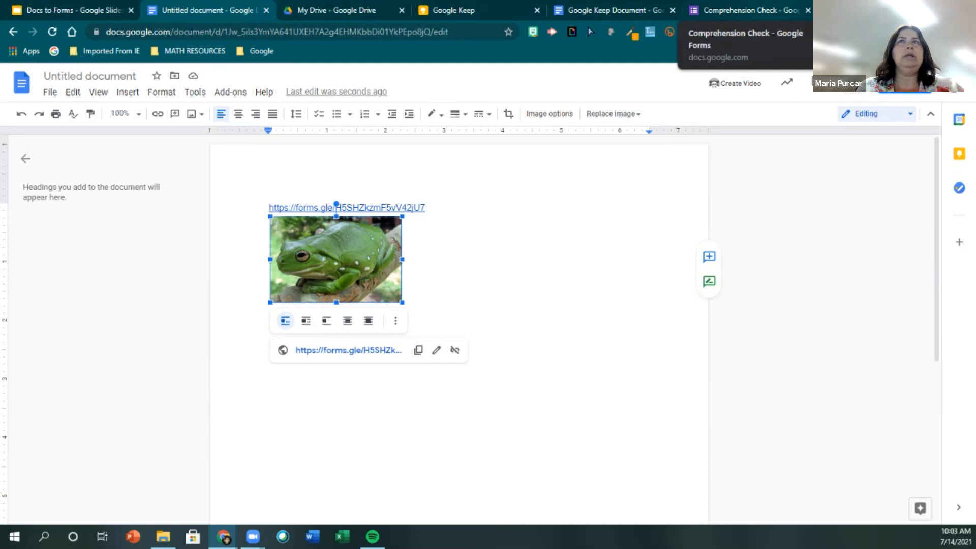
pyautogui.click(742, 10)
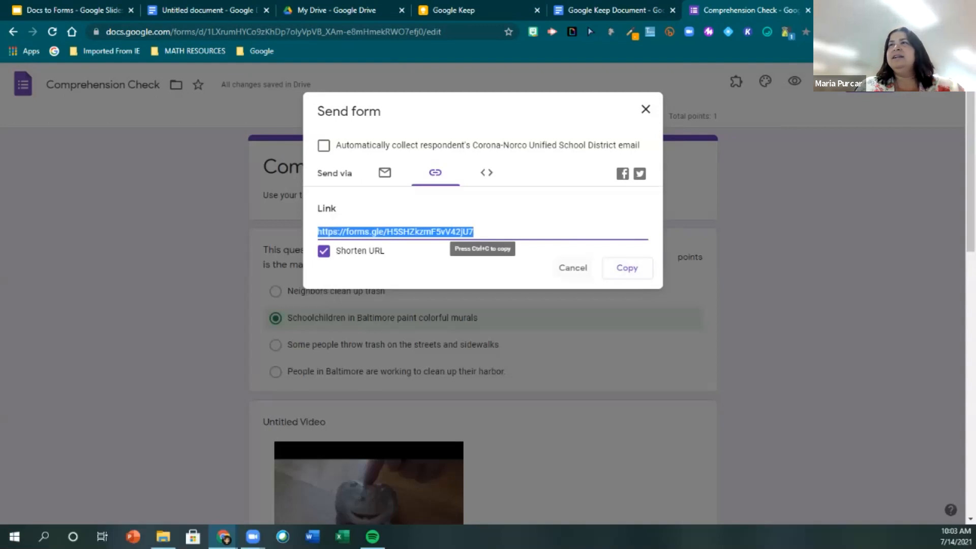
pyautogui.click(573, 268)
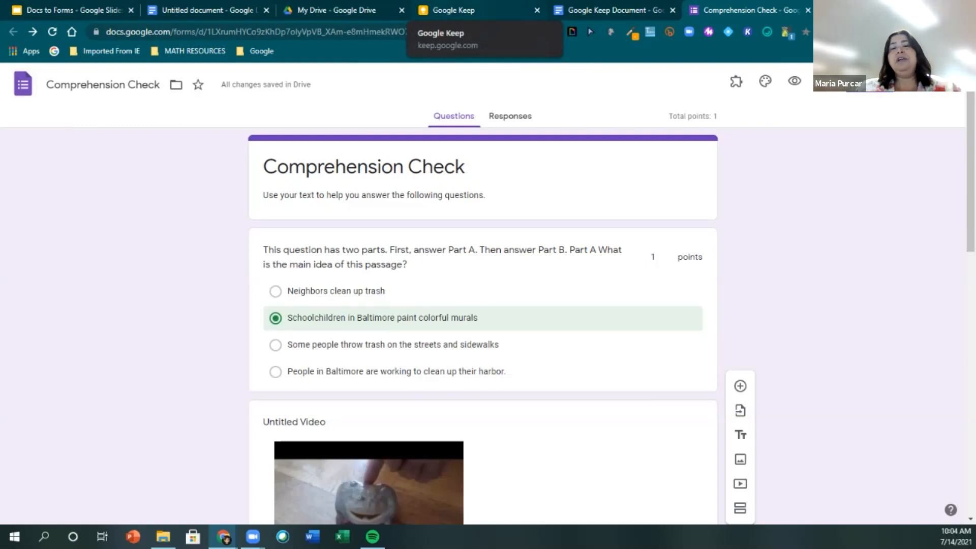
pyautogui.click(869, 81)
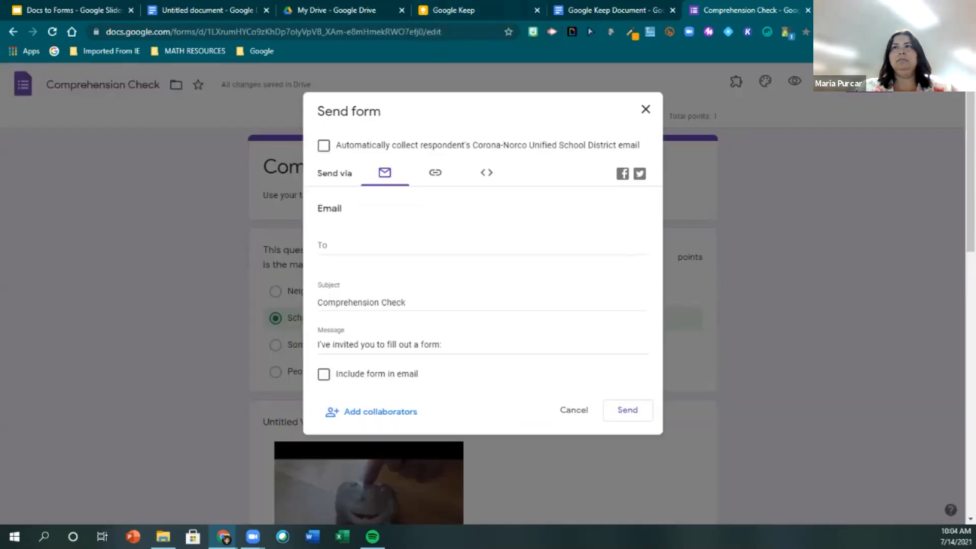
pyautogui.click(435, 172)
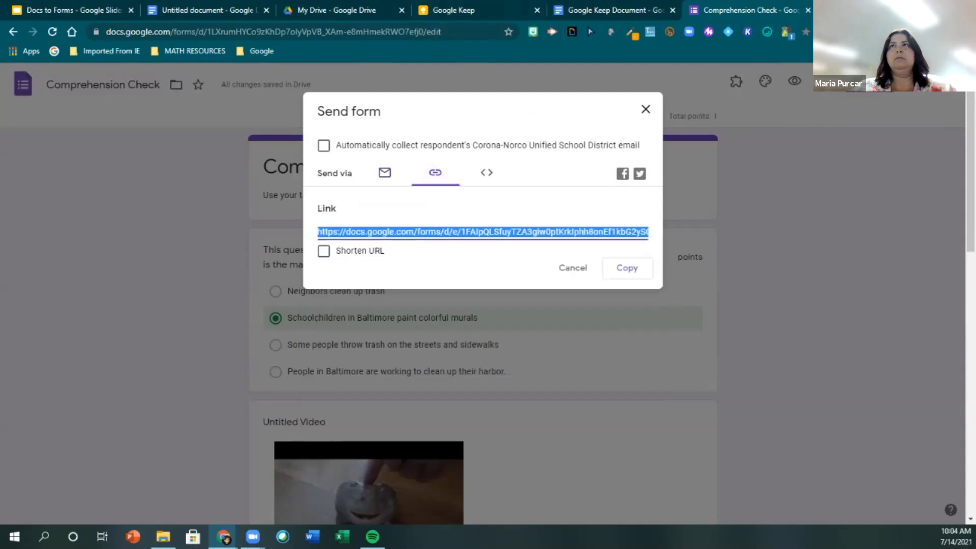
pyautogui.click(209, 10)
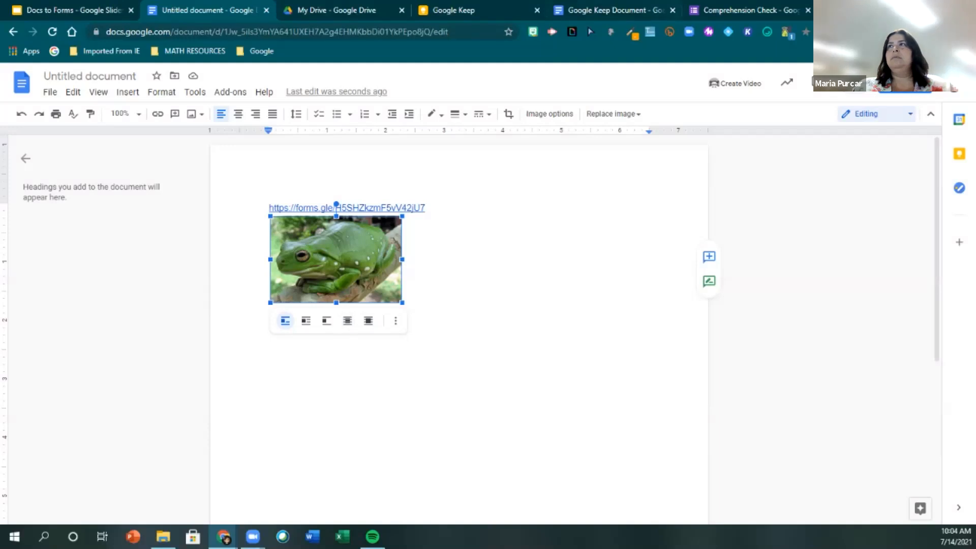
pyautogui.hotkey('ctrl', 't')
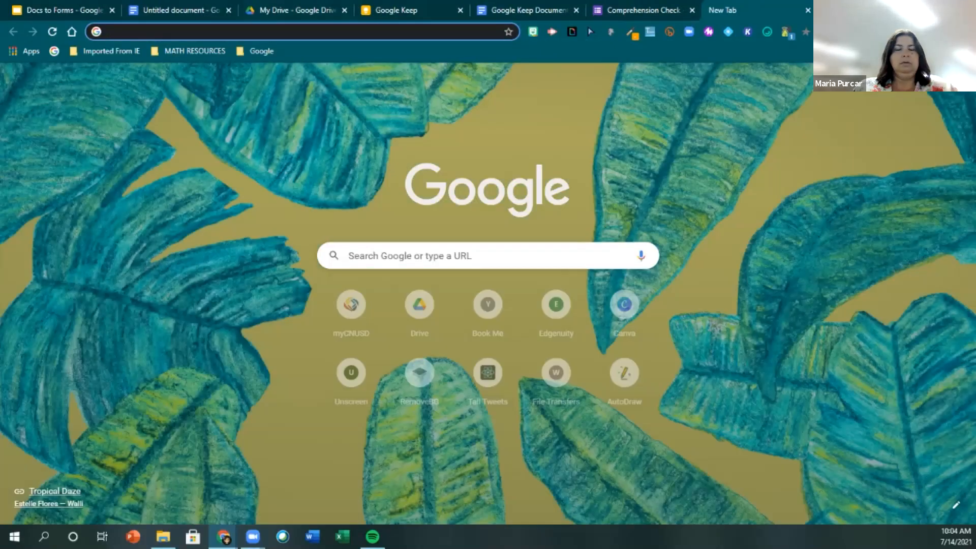
pyautogui.hotkey('ctrl', 'v')
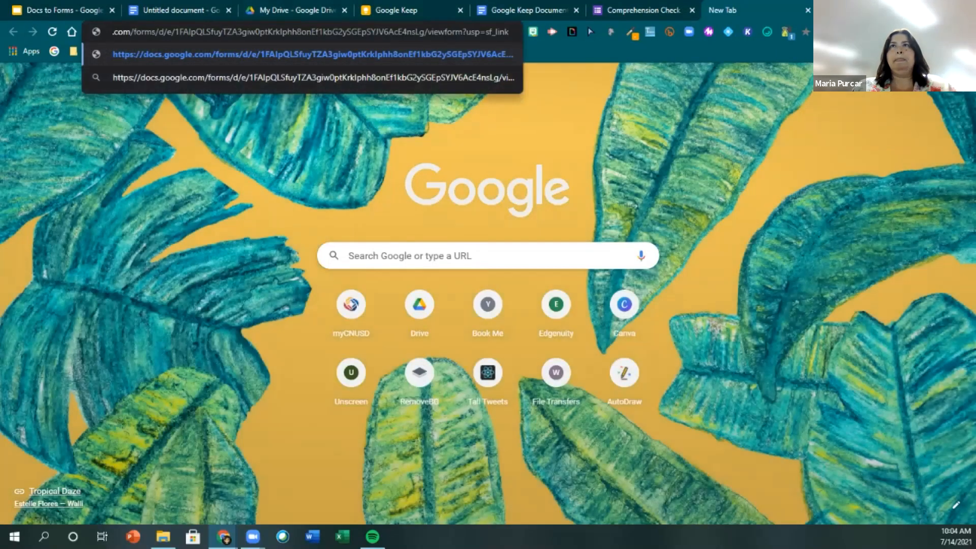
pyautogui.click(807, 10)
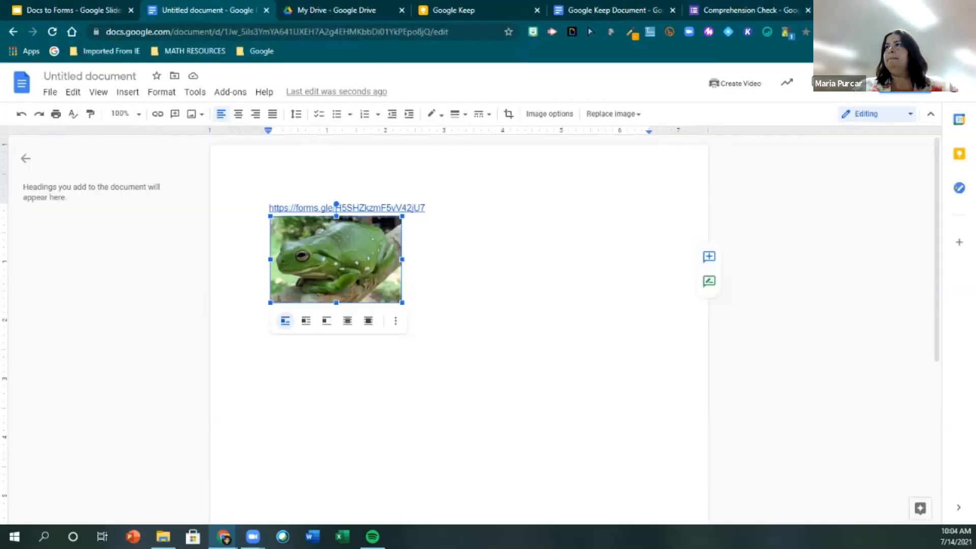
pyautogui.click(904, 83)
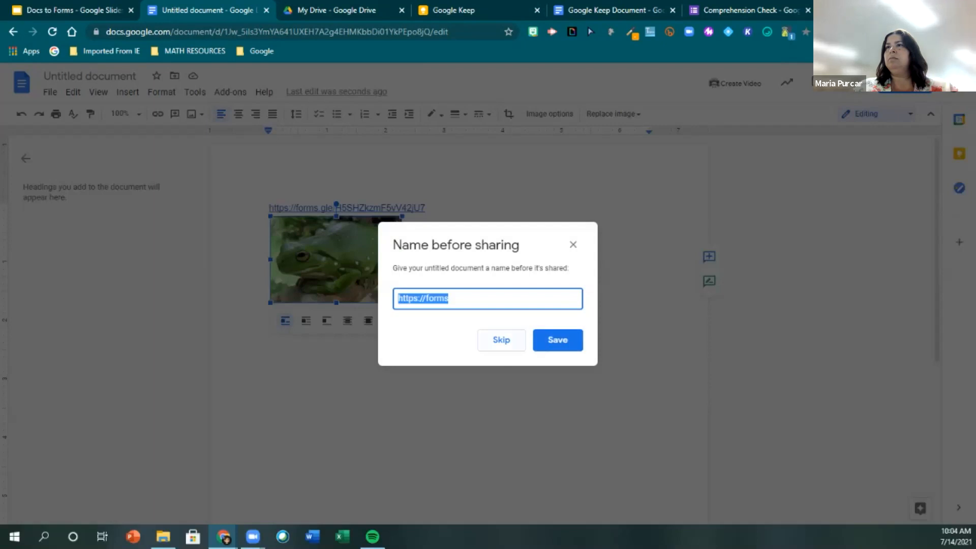
pyautogui.click(501, 339)
pyautogui.click(643, 306)
pyautogui.click(749, 10)
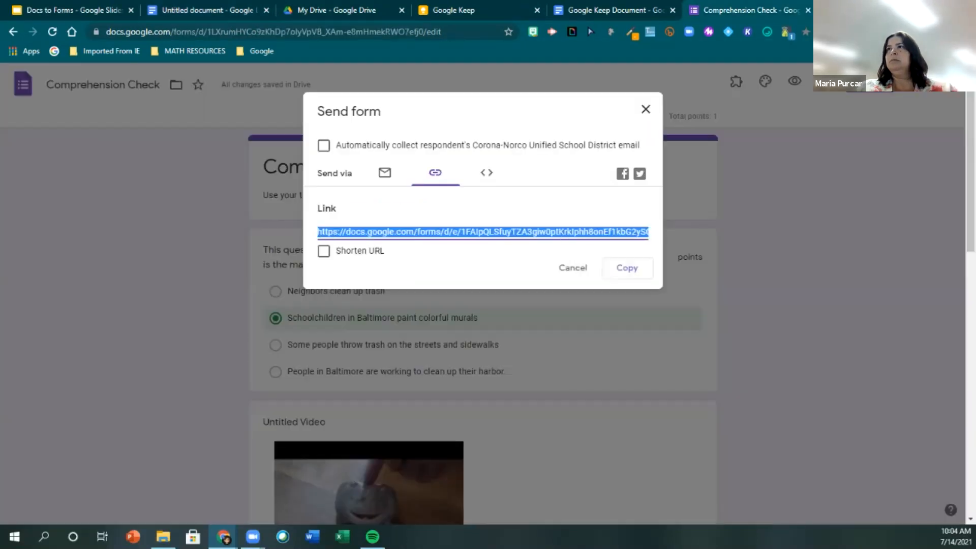
pyautogui.click(645, 108)
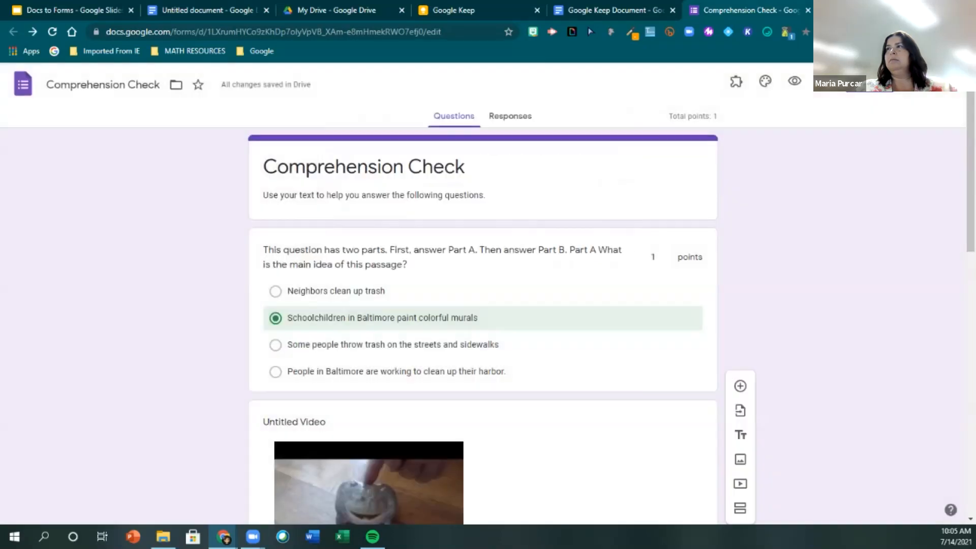
pyautogui.click(917, 81)
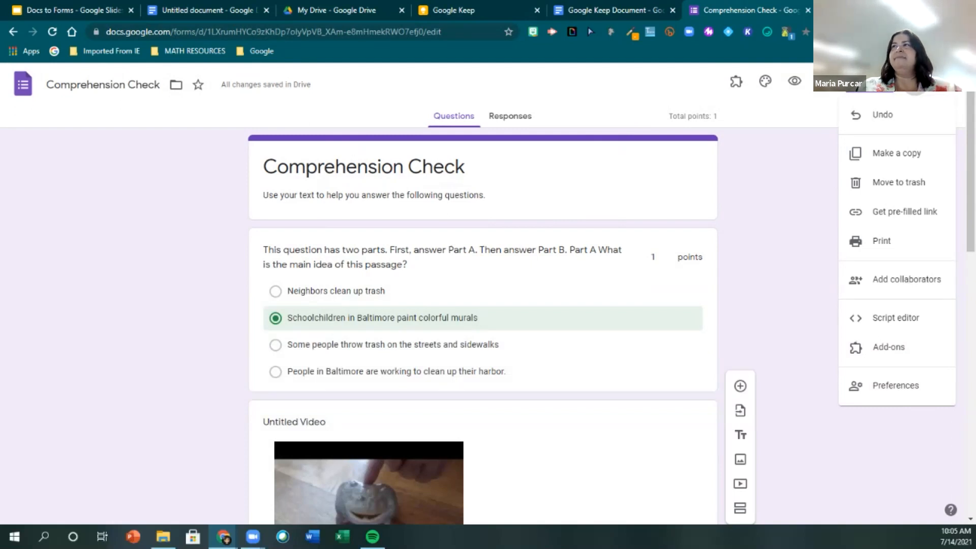
pyautogui.press('Escape')
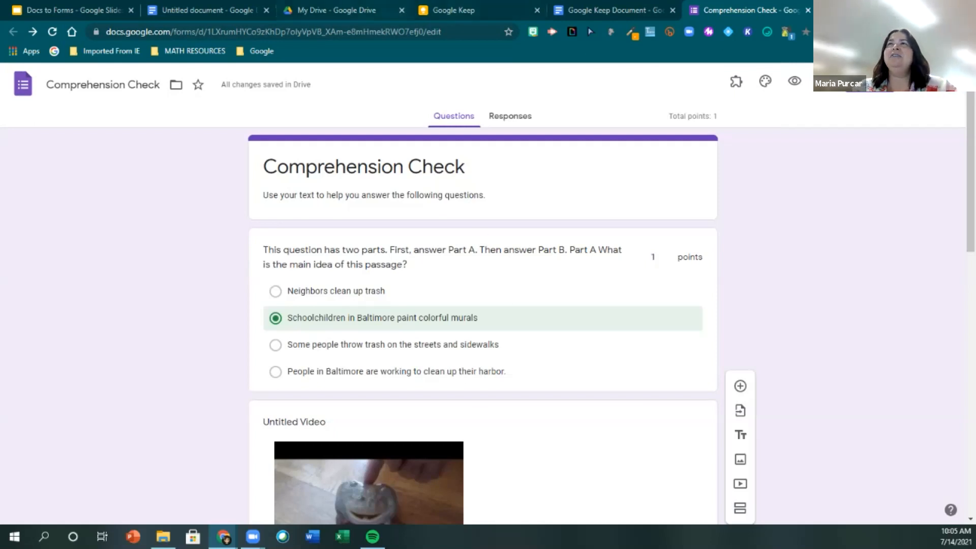
# Switch to Google Drive and search for "comprehension check".
pyautogui.click(337, 11)
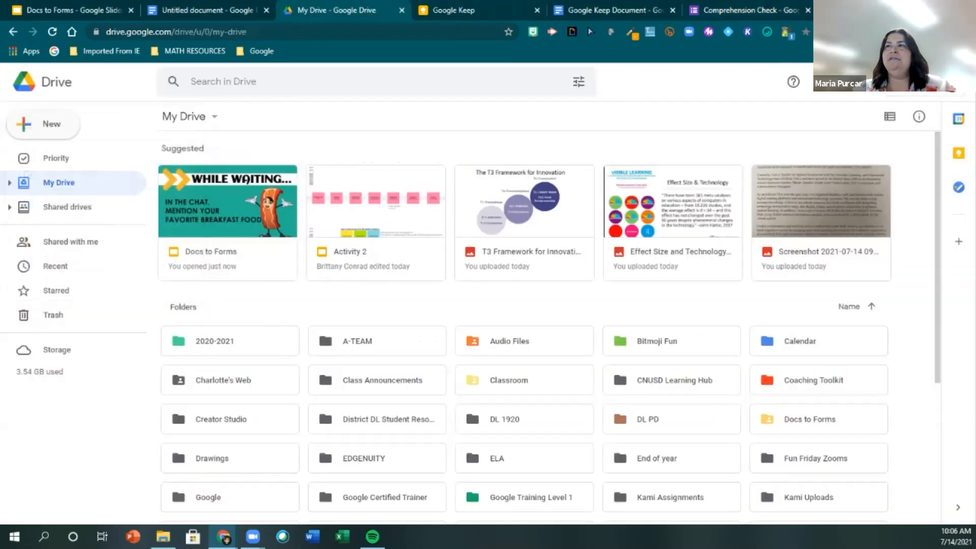
pyautogui.scroll(-5, 549, 325)
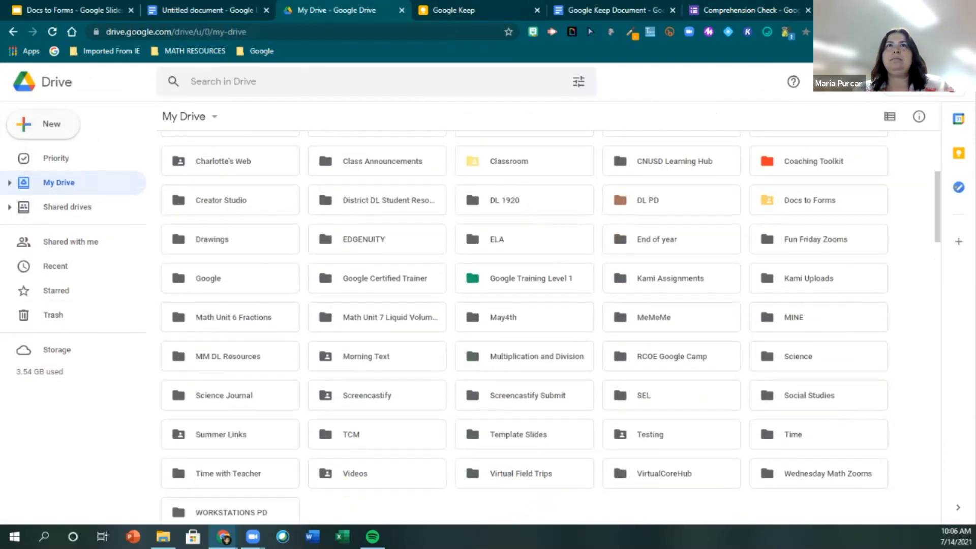
pyautogui.scroll(-6, 524, 328)
pyautogui.scroll(-12, 763, 356)
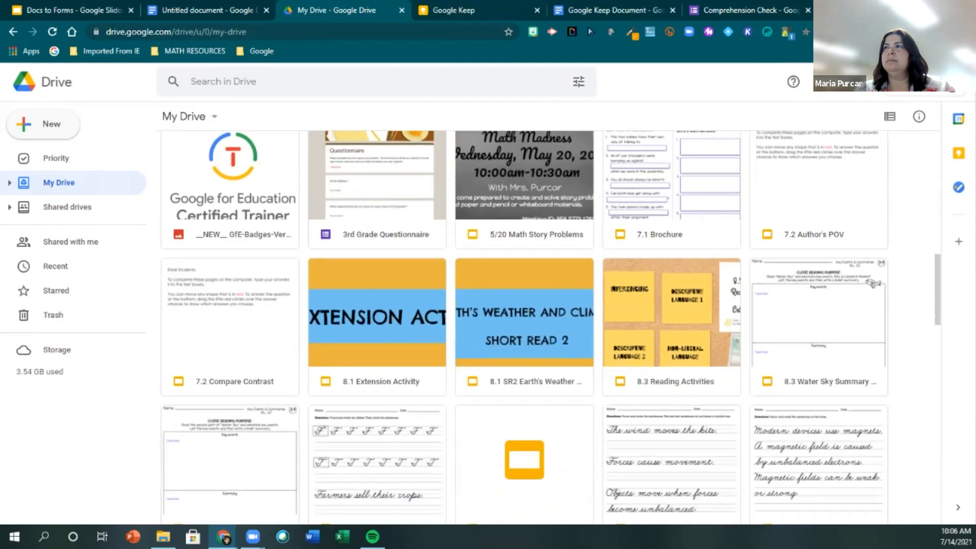
pyautogui.scroll(-2, 763, 355)
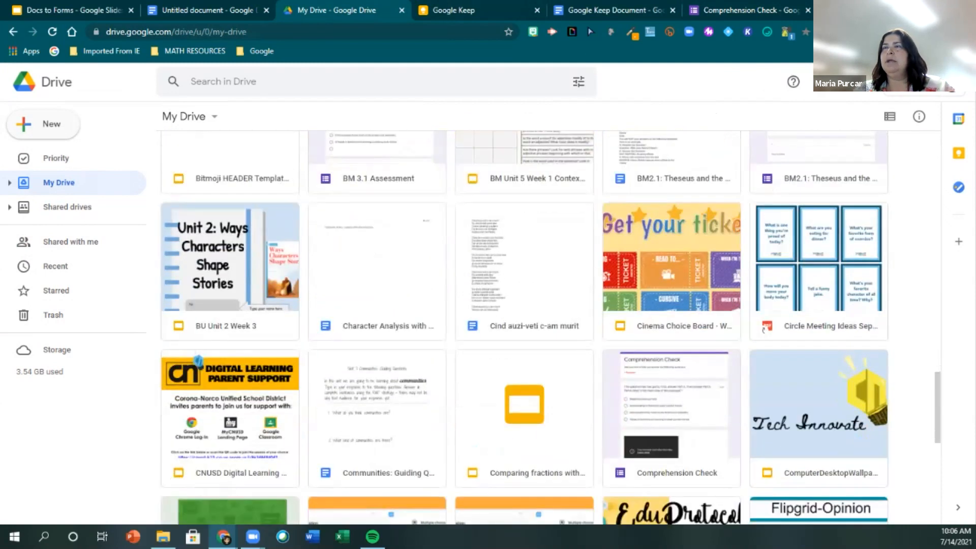
pyautogui.scroll(6, 764, 356)
pyautogui.click(191, 81)
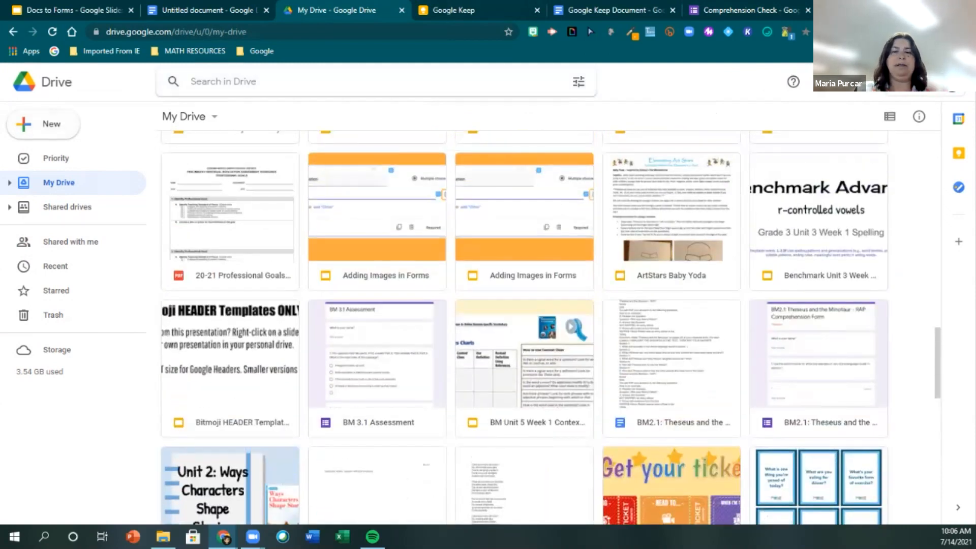
pyautogui.write('comprehension check')
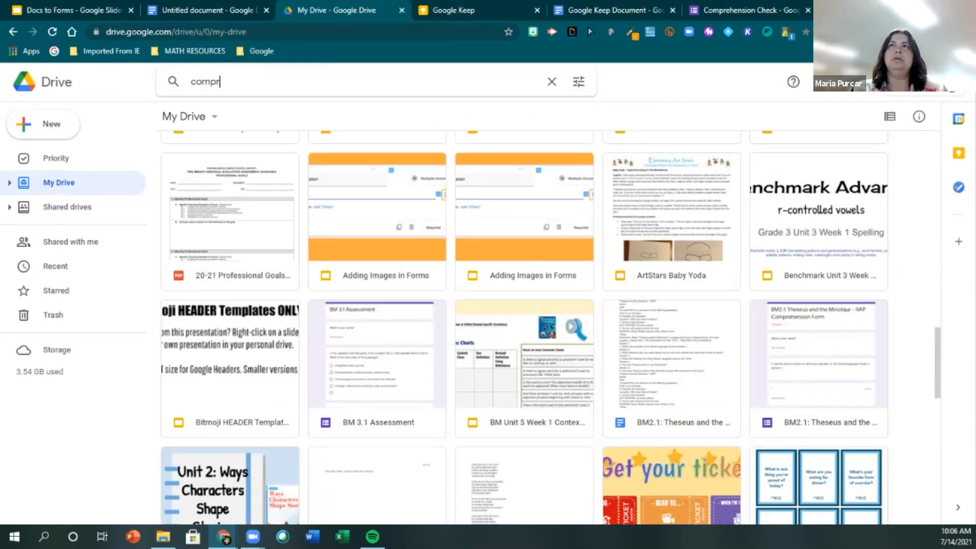
pyautogui.press('Return')
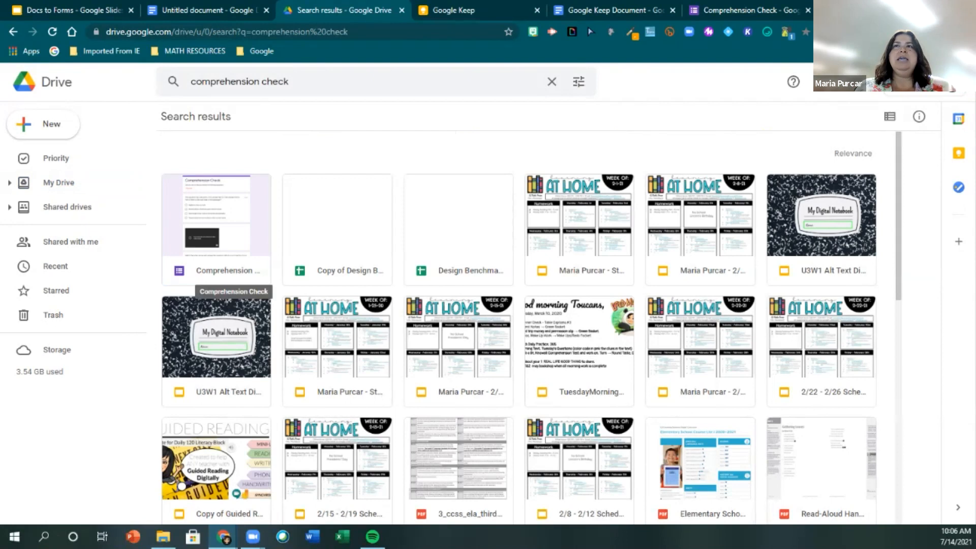
# Open the sharing settings of the Comprehension Check form in the search results and set its link access to Anyone with the link.
pyautogui.rightClick(229, 202)
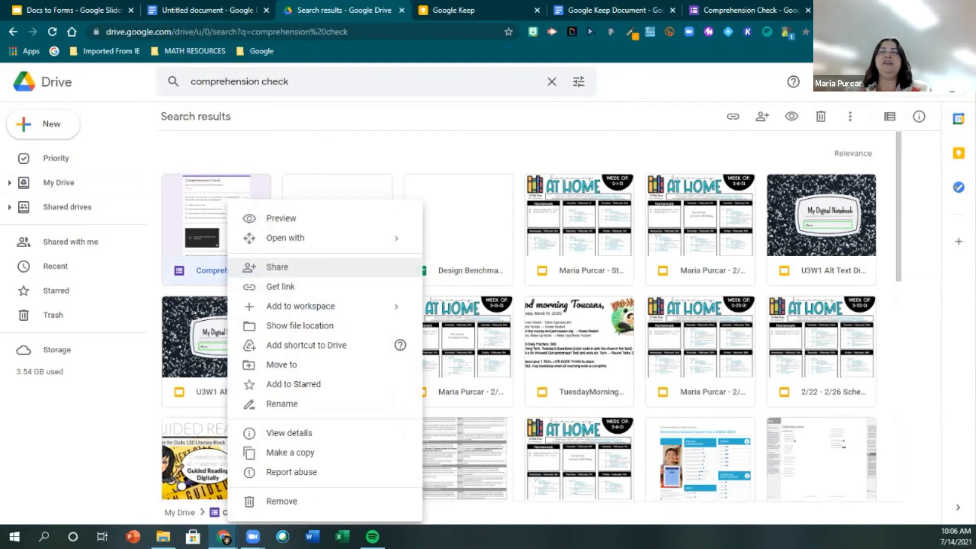
pyautogui.click(277, 267)
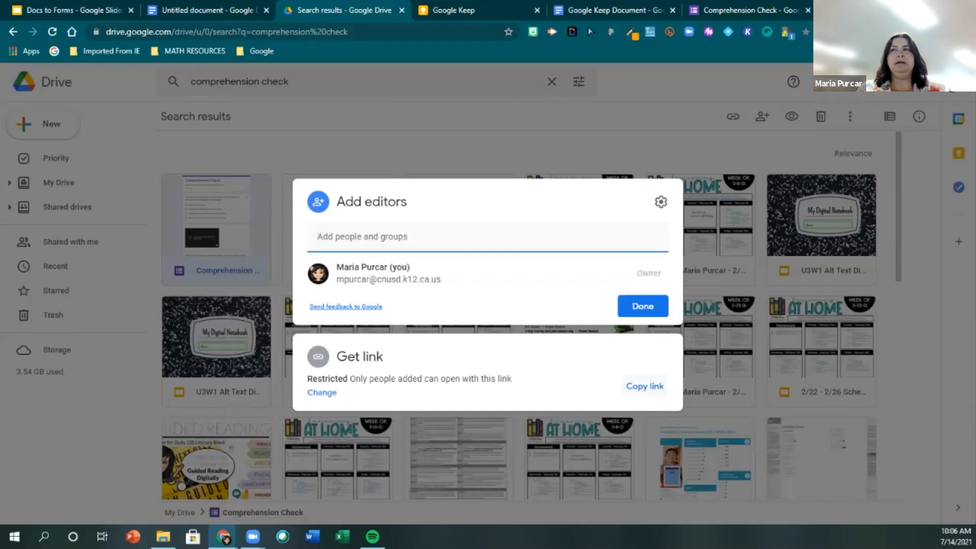
pyautogui.click(644, 386)
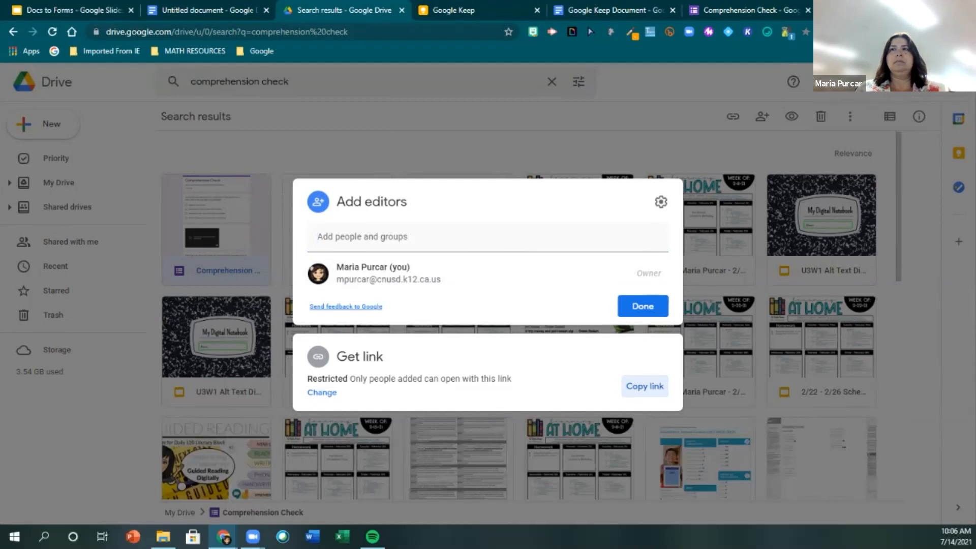
pyautogui.click(321, 392)
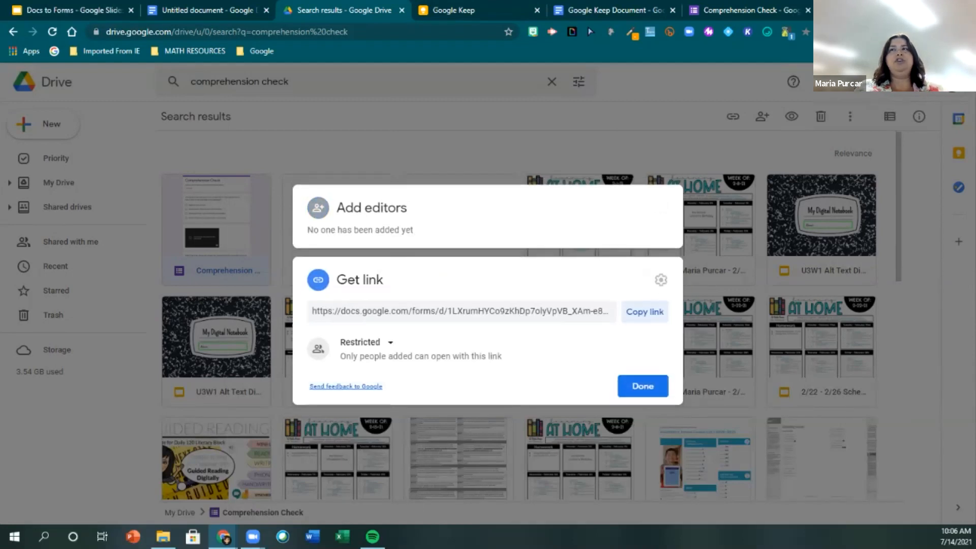
pyautogui.click(365, 342)
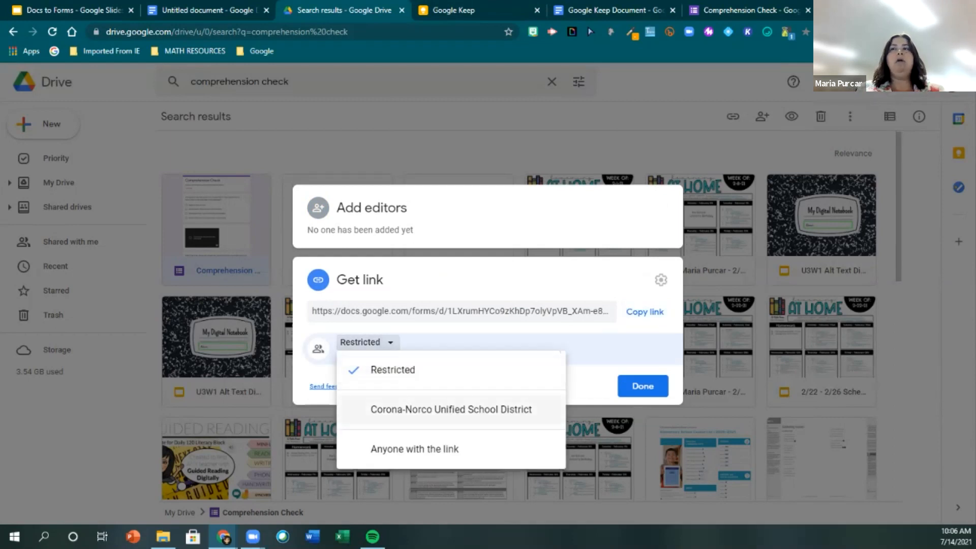
pyautogui.click(451, 409)
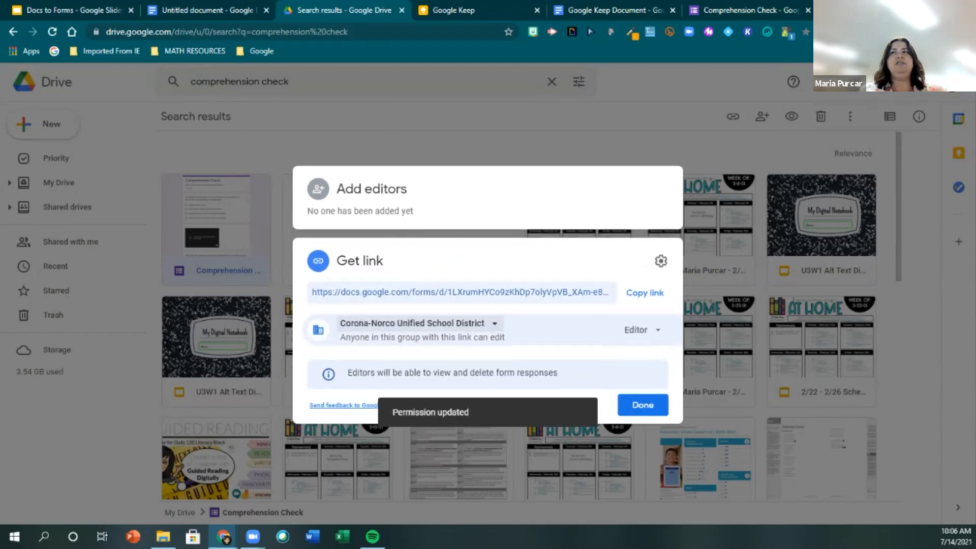
pyautogui.click(417, 323)
pyautogui.click(401, 429)
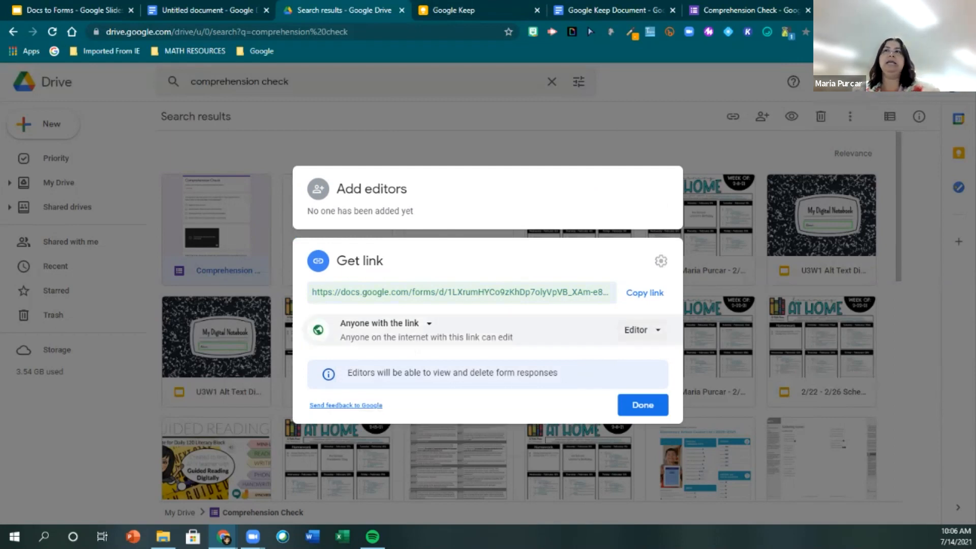
# Check the role options for link access, copy the form's editor link and finish sharing.
pyautogui.click(641, 330)
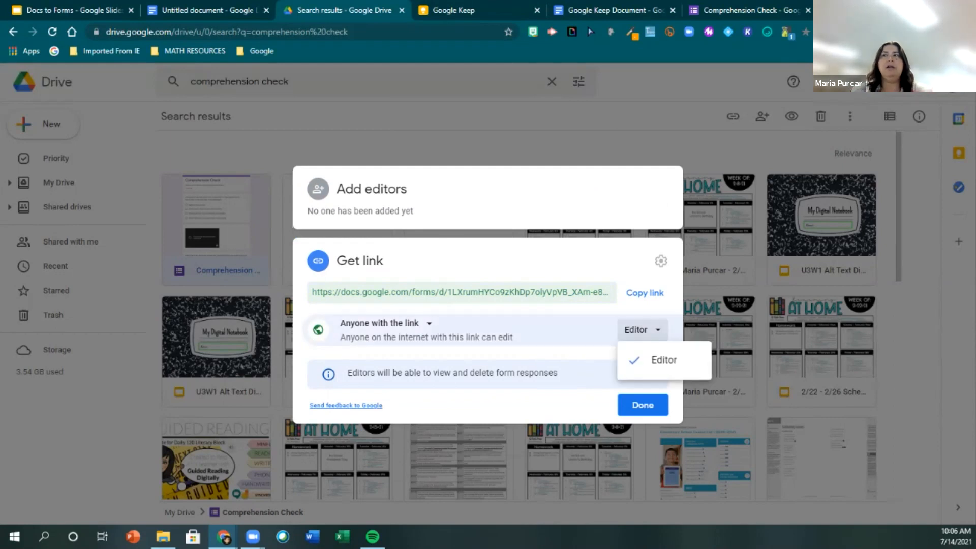
pyautogui.press('Escape')
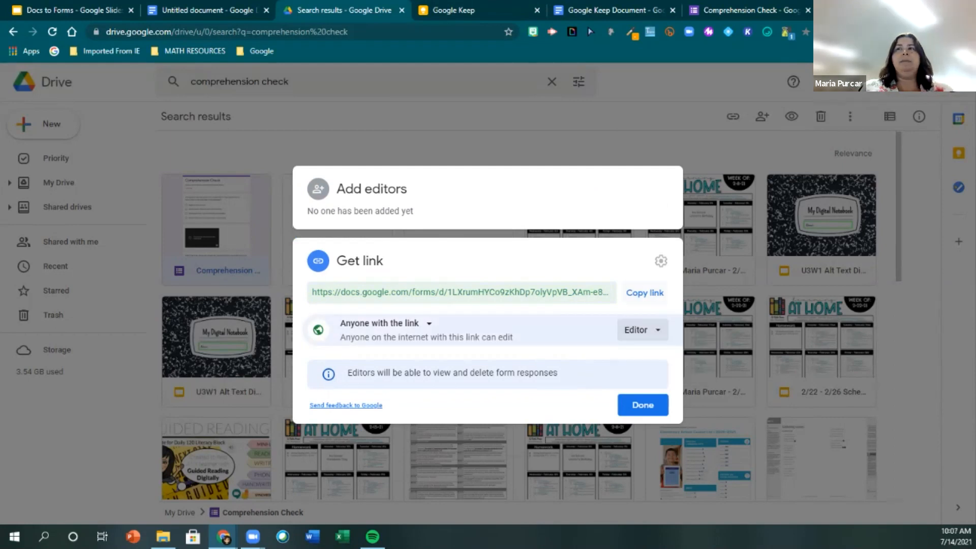
pyautogui.click(645, 293)
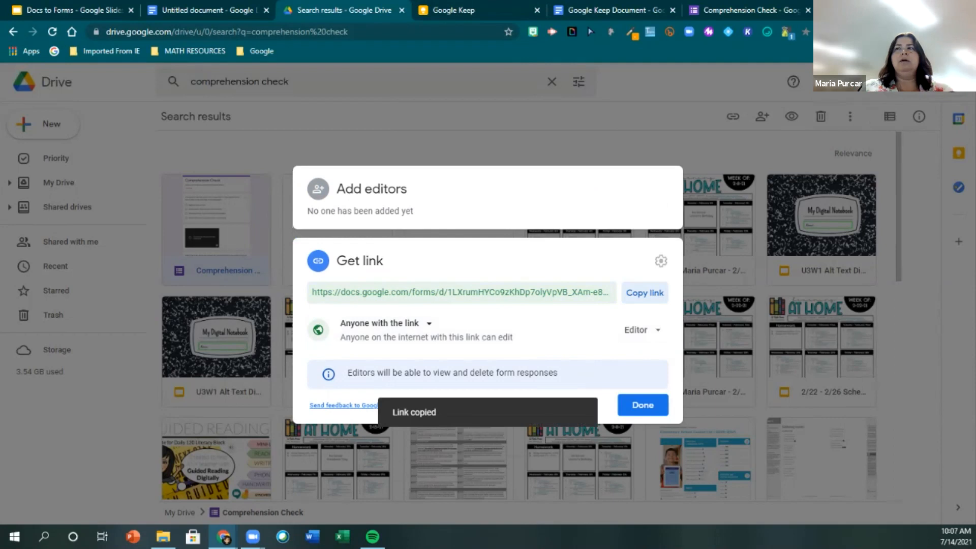
pyautogui.click(643, 405)
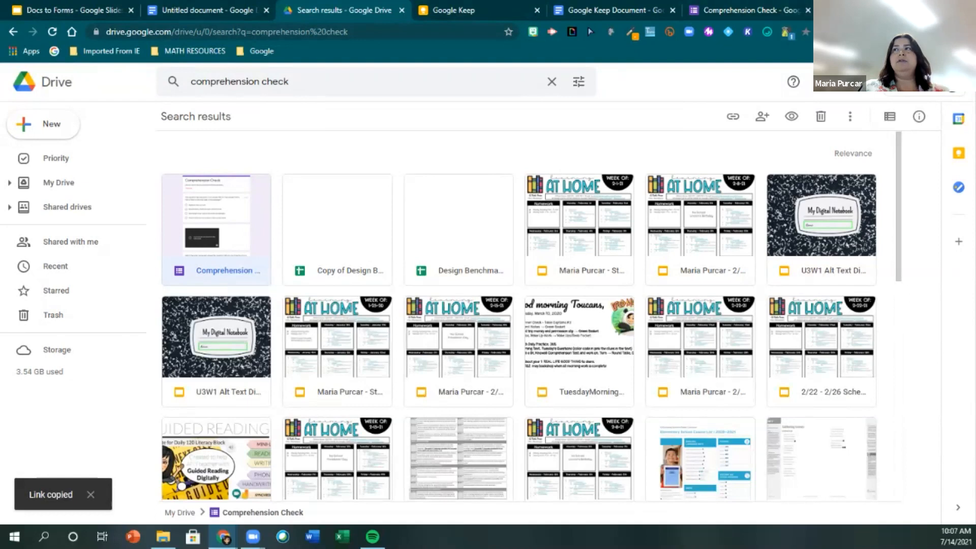
# Open the copied link in a new browser tab with "edit" replaced by "copy", and make a copy of the form.
pyautogui.hotkey('ctrl', 't')
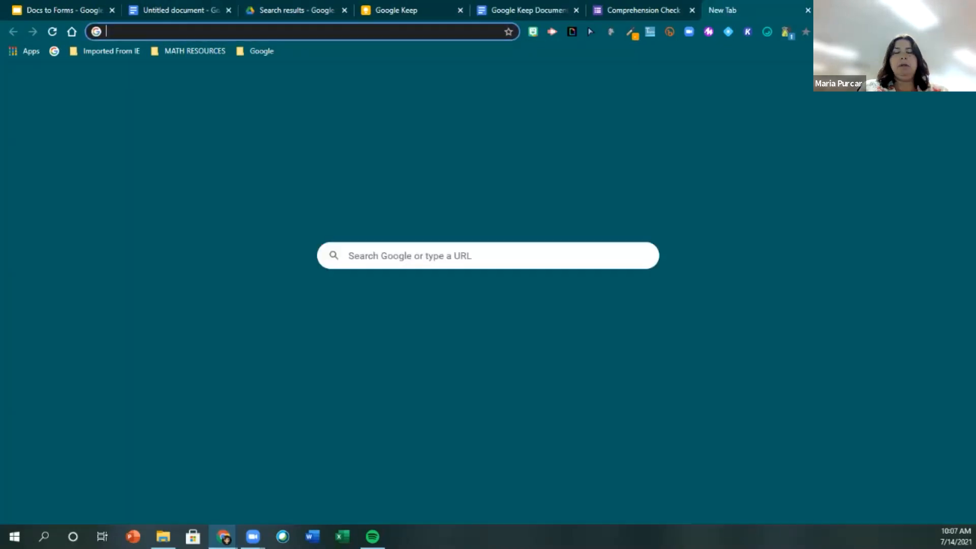
pyautogui.hotkey('ctrl', 'v')
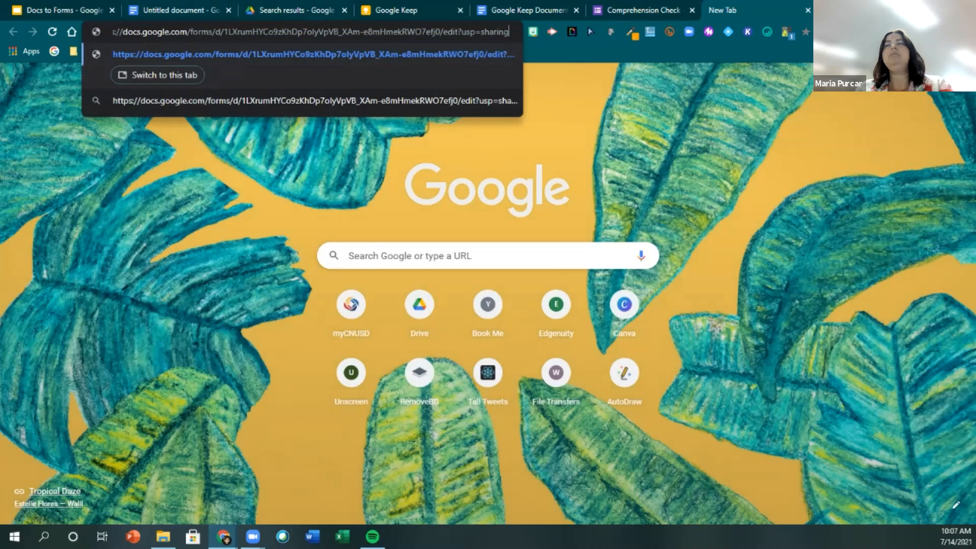
pyautogui.moveTo(443, 32); pyautogui.dragTo(458, 31)
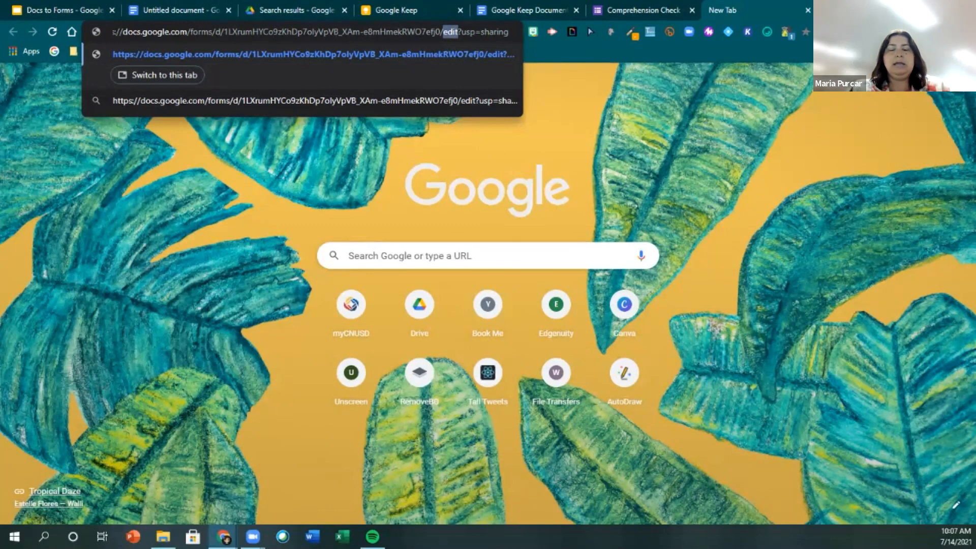
pyautogui.write('copy')
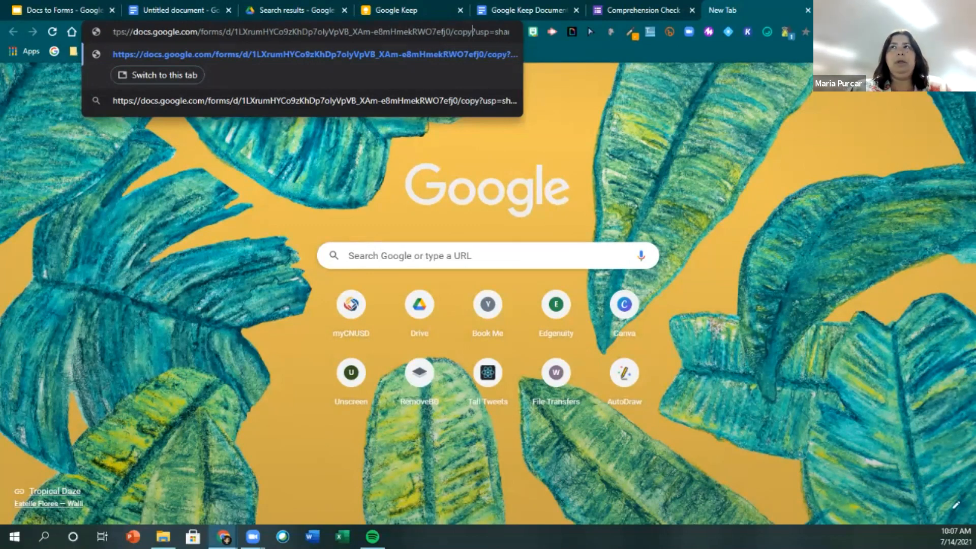
pyautogui.press('Return')
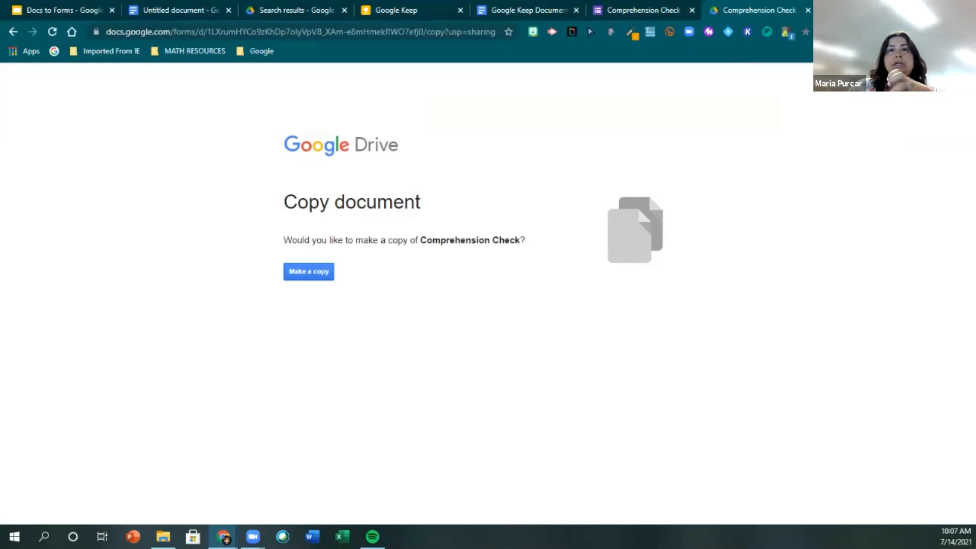
pyautogui.click(308, 271)
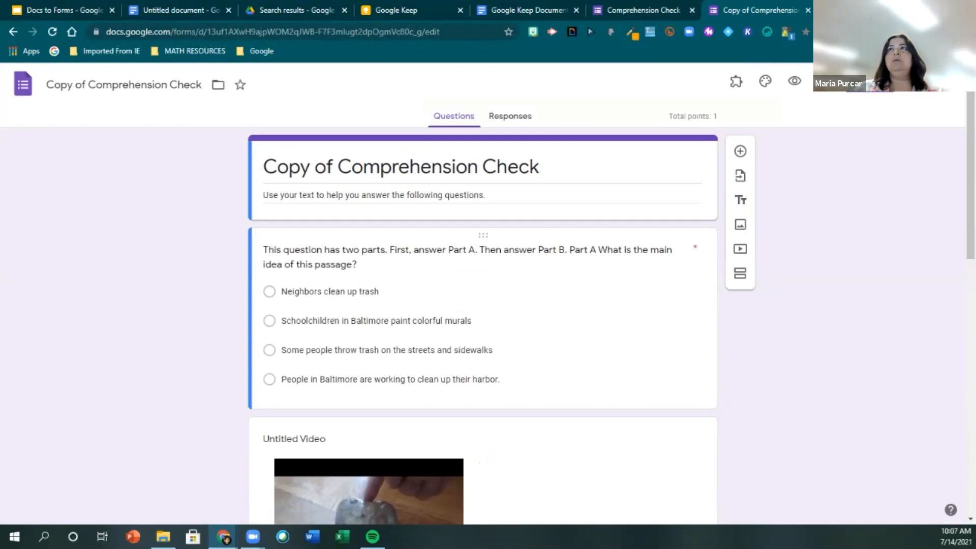
# Return to the Google Drive search results and open the link-sharing settings of the Comprehension Check form.
pyautogui.click(297, 10)
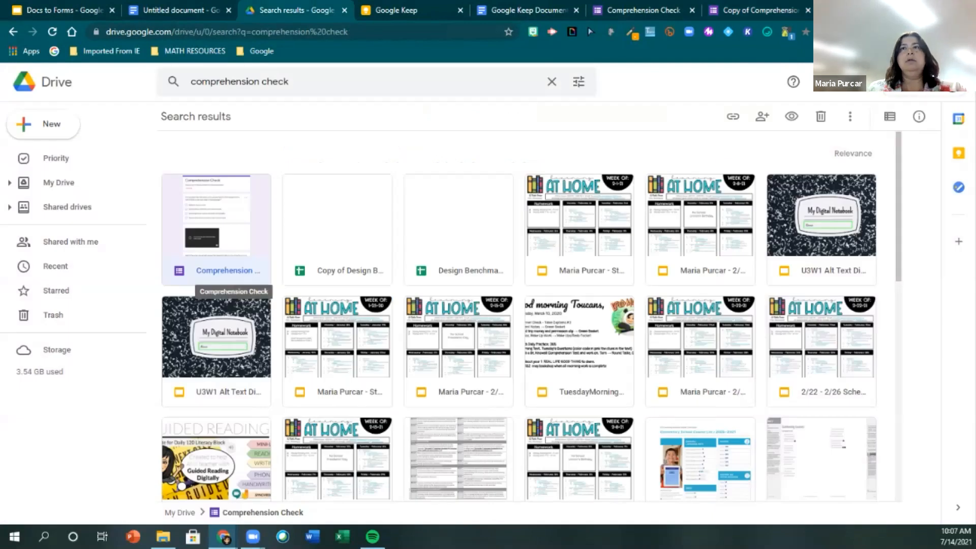
pyautogui.rightClick(235, 269)
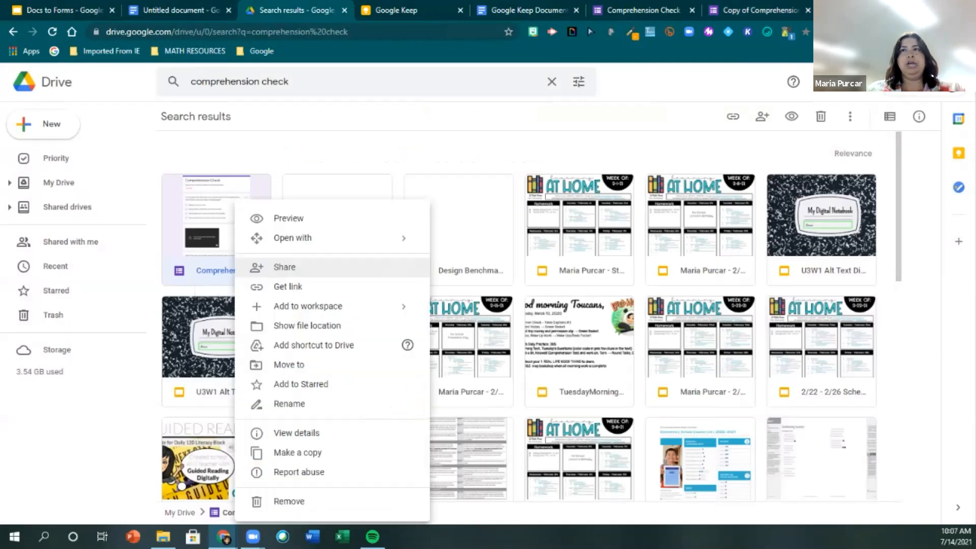
pyautogui.click(284, 267)
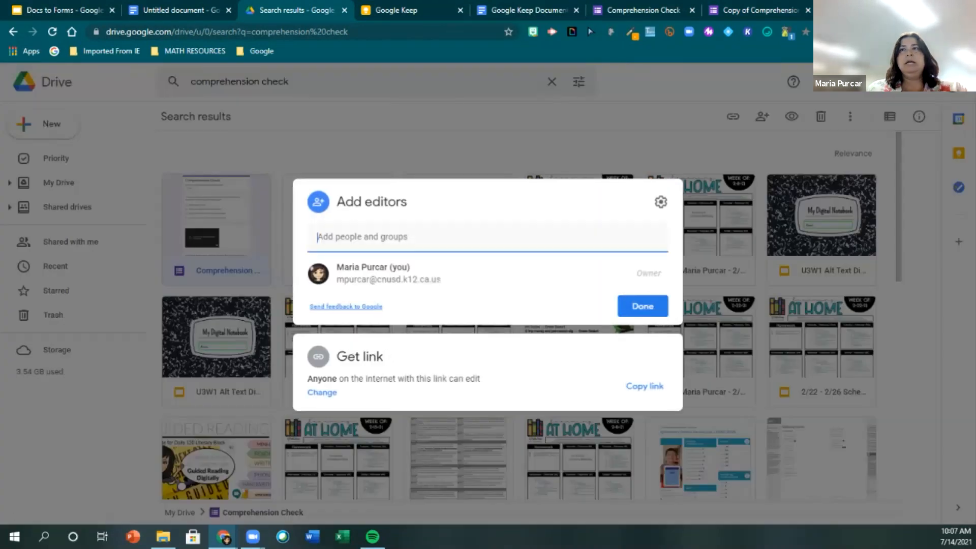
pyautogui.click(322, 393)
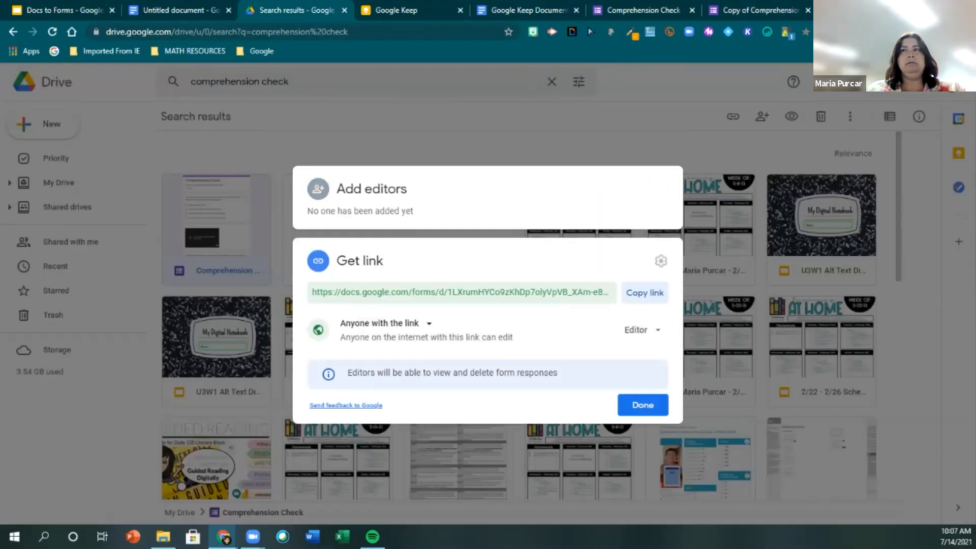
# Review the general access and role options for the form's link, copy the link and finish sharing.
pyautogui.click(387, 323)
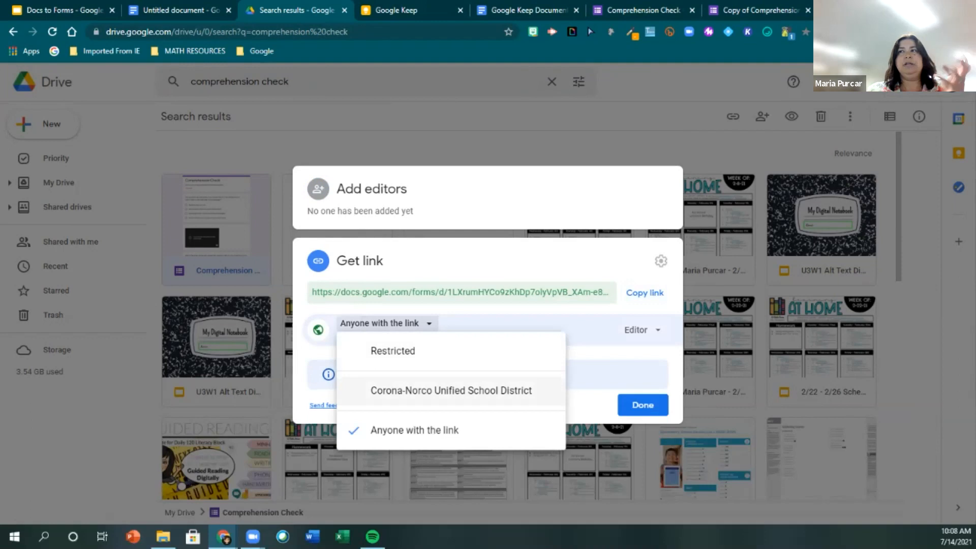
pyautogui.click(642, 330)
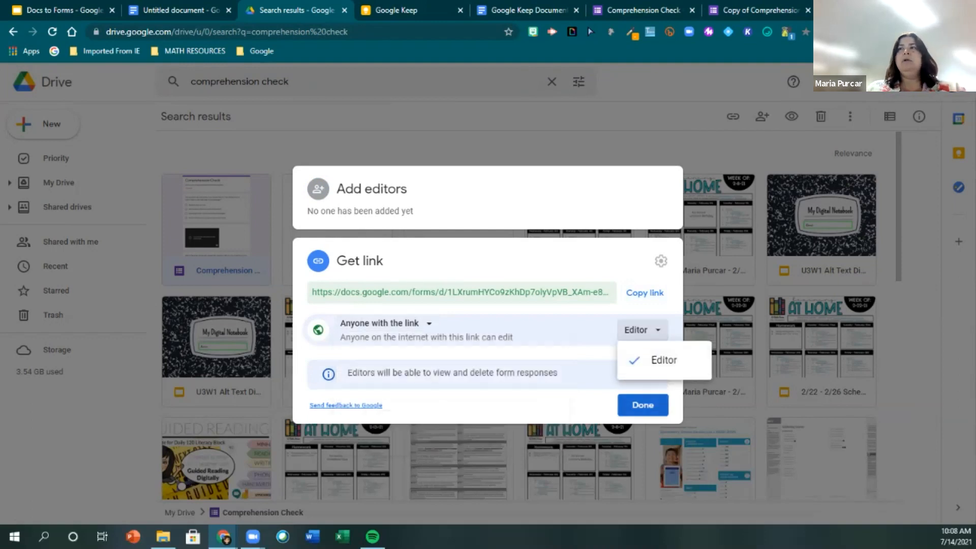
pyautogui.click(644, 293)
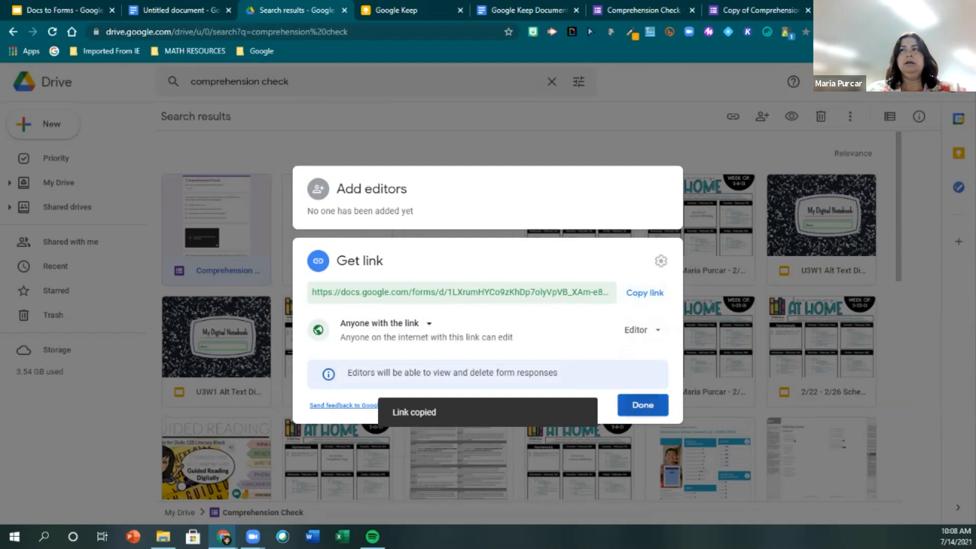
pyautogui.click(642, 404)
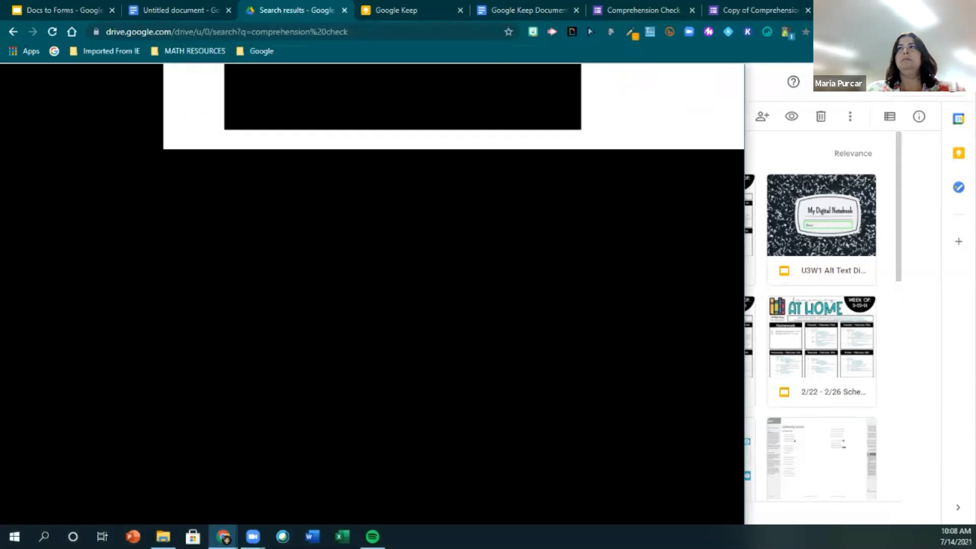
# Switch to Outlook, paste the form link into a new message and replace "edit" in it with "copy".
pyautogui.moveTo(683, 44); pyautogui.dragTo(679, 28)
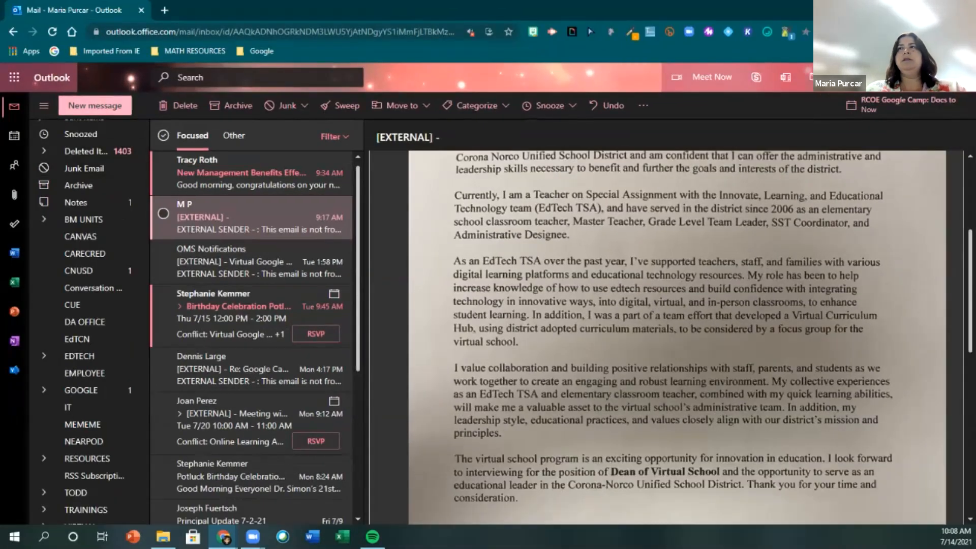
pyautogui.click(95, 105)
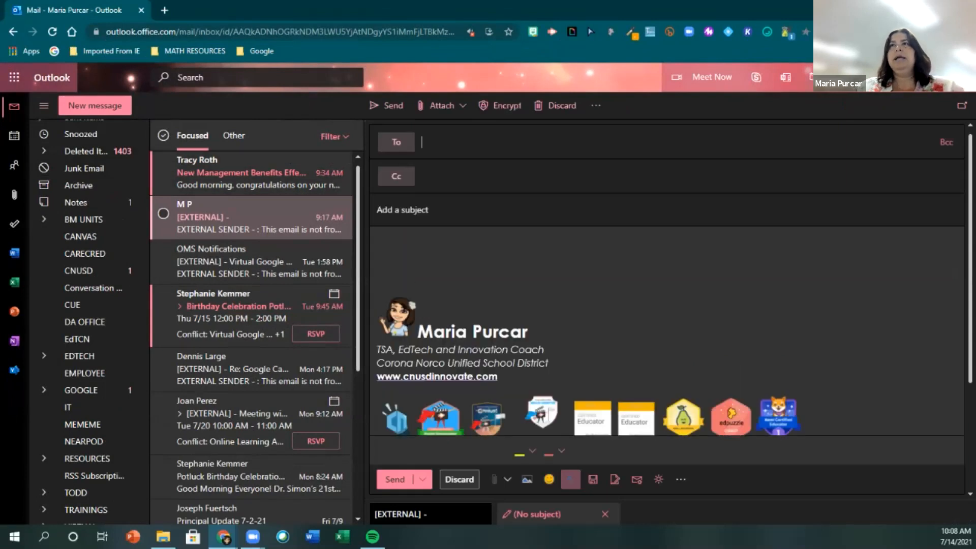
pyautogui.hotkey('ctrl', 'v')
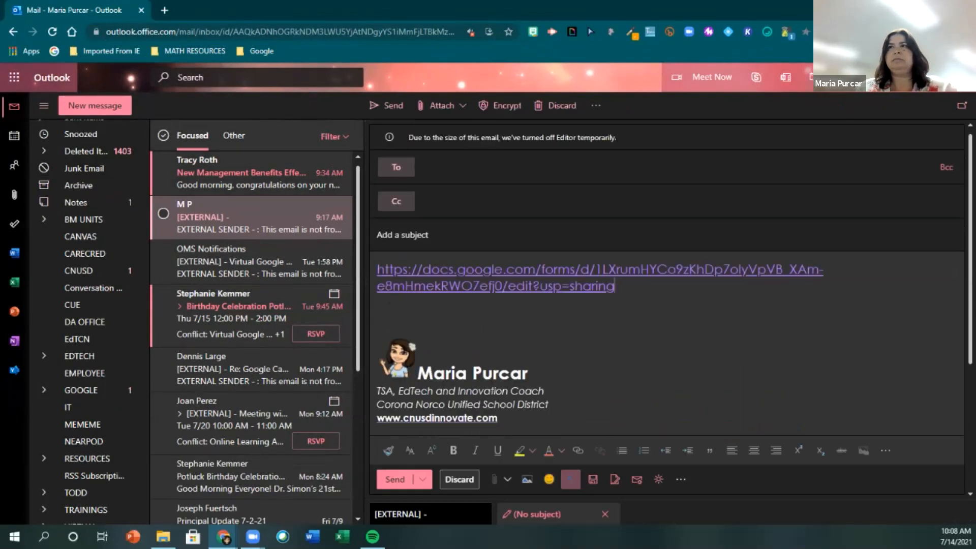
pyautogui.moveTo(508, 286); pyautogui.dragTo(532, 286)
pyautogui.write('copy')
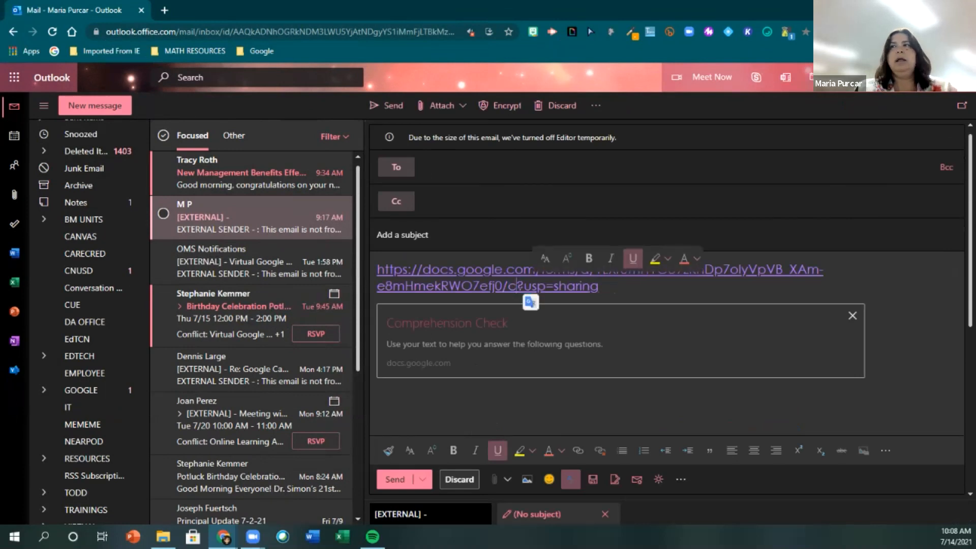
pyautogui.press('Return')
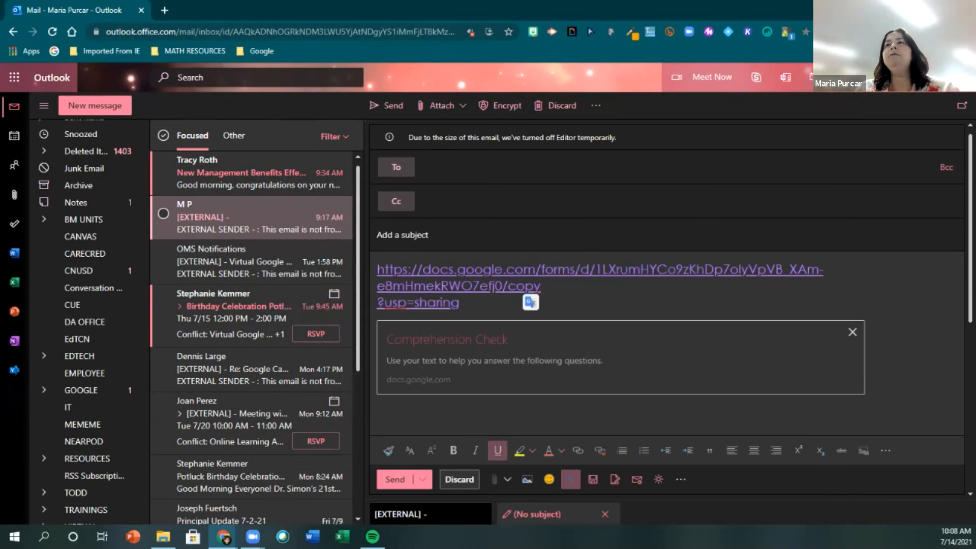
# Try opening the form from the message's link preview card, and rejoin the split link with a line break after it.
pyautogui.click(446, 339)
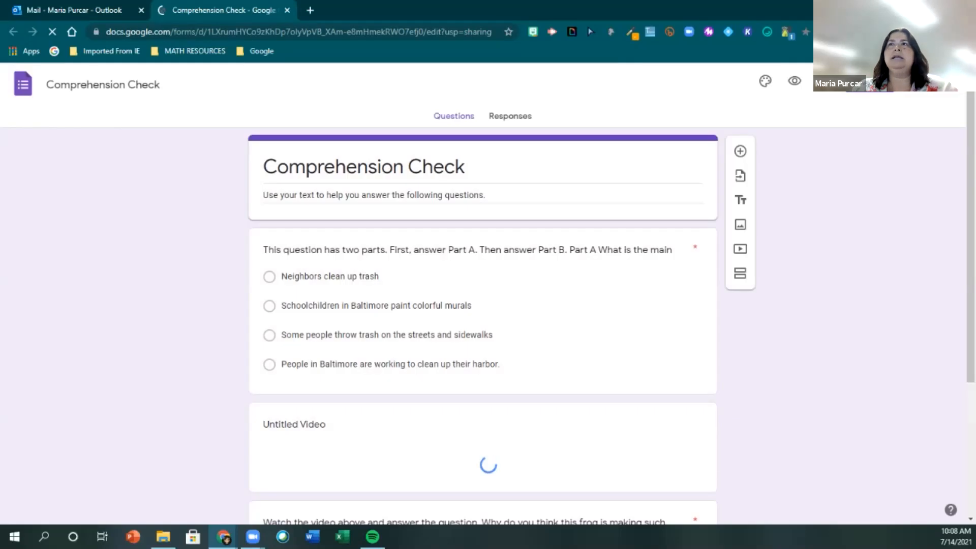
pyautogui.hotkey('ctrl', 'w')
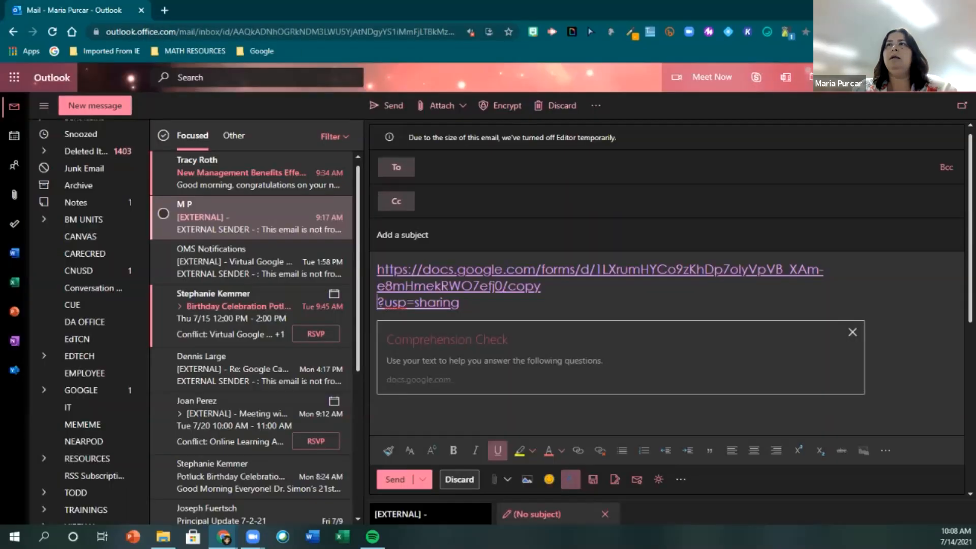
pyautogui.press('BackSpace')
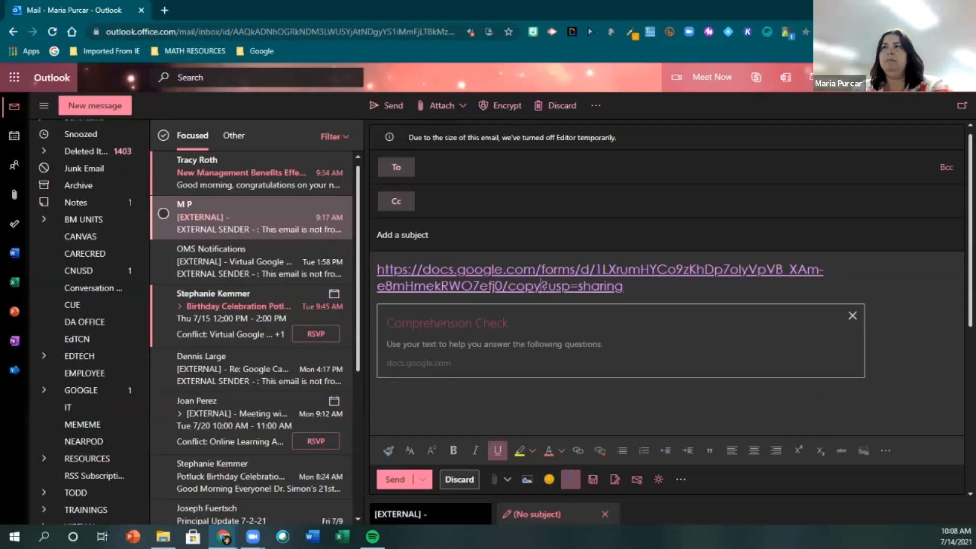
pyautogui.press('Return')
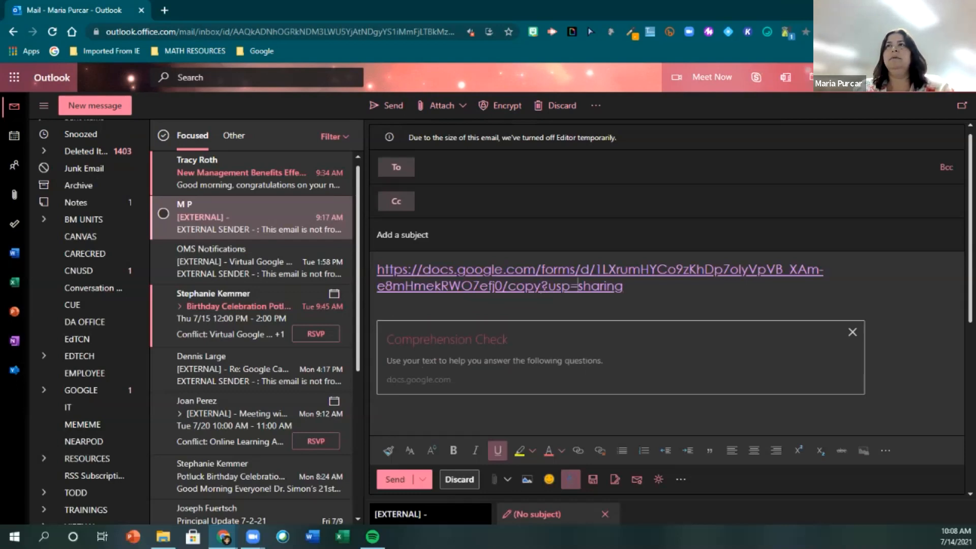
# Open the form from the preview card again, close it and remove the card from the message.
pyautogui.click(441, 340)
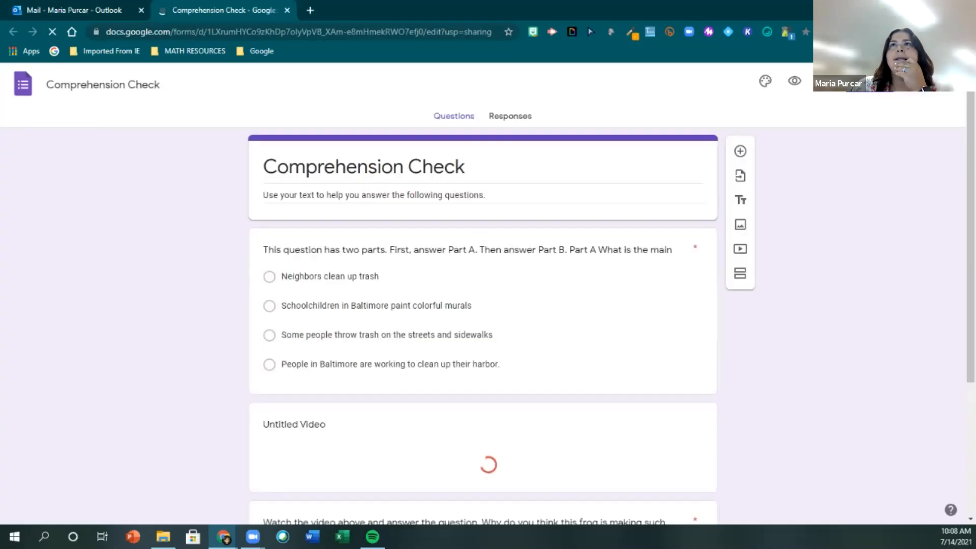
pyautogui.click(287, 10)
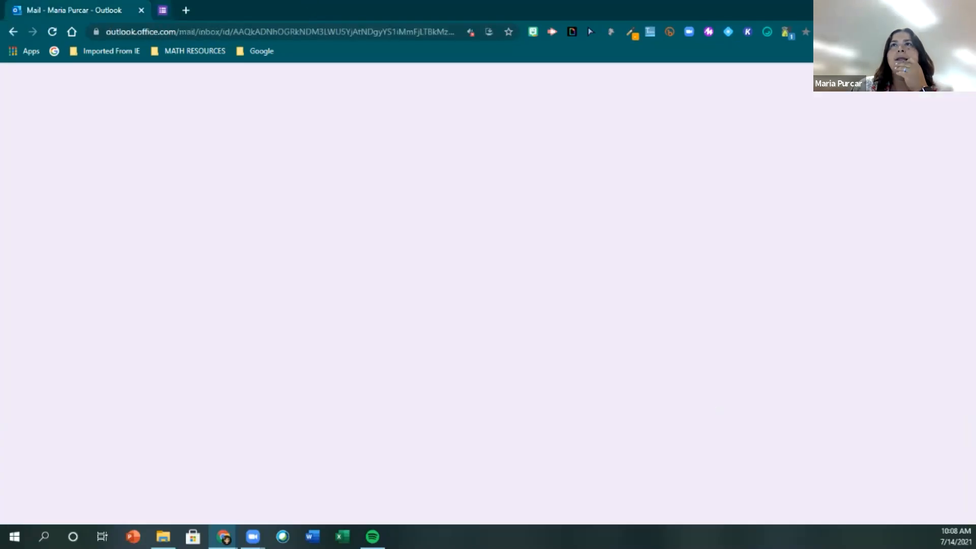
pyautogui.click(853, 332)
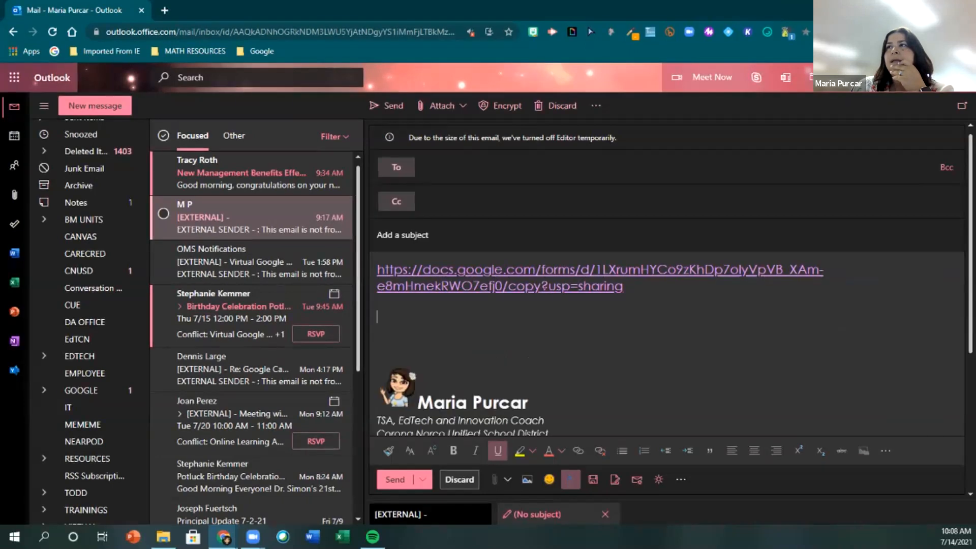
# Copy the edited "copy" link from the message and open it in a new browser tab.
pyautogui.tripleClick(583, 285)
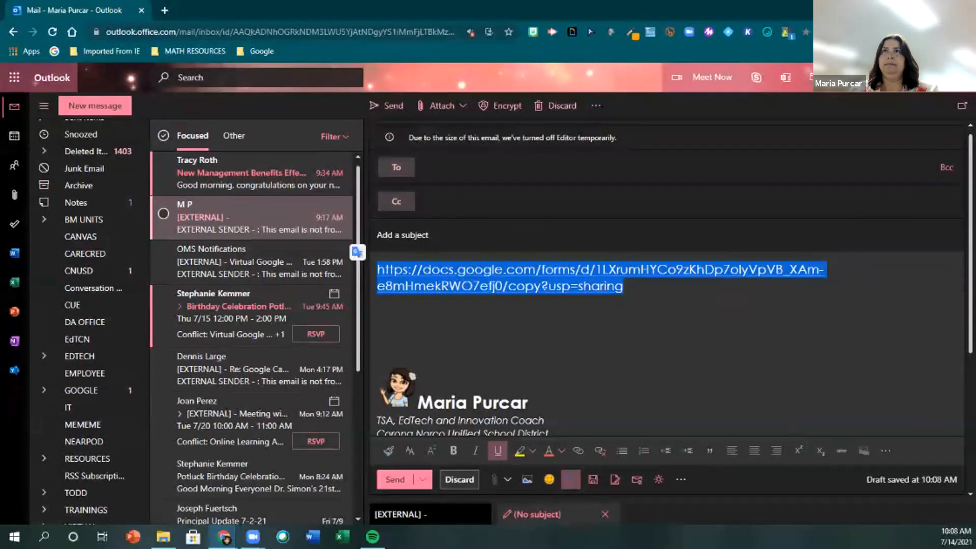
pyautogui.hotkey('ctrl', 't')
pyautogui.hotkey('ctrl', 'v')
pyautogui.press('Return')
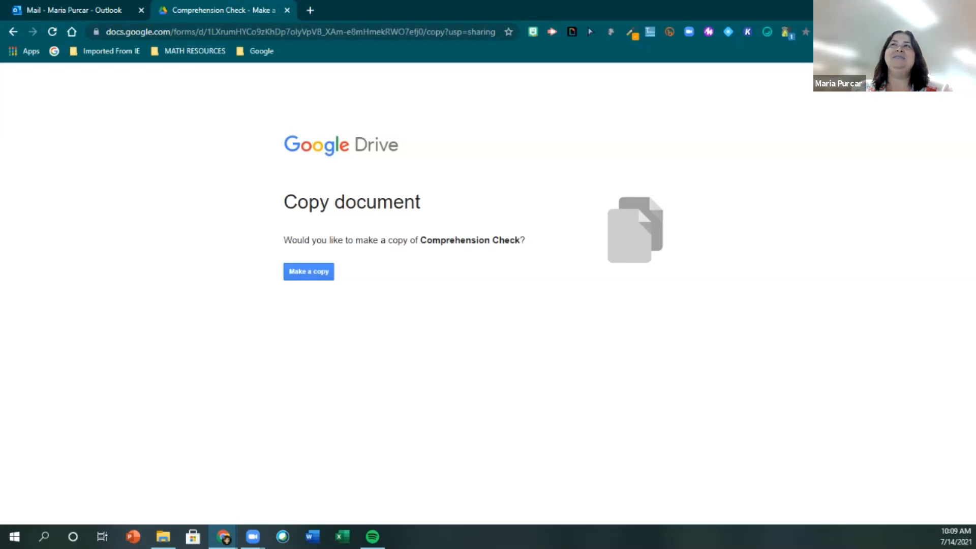
pyautogui.moveTo(430, 32); pyautogui.dragTo(445, 32)
pyautogui.click(447, 117)
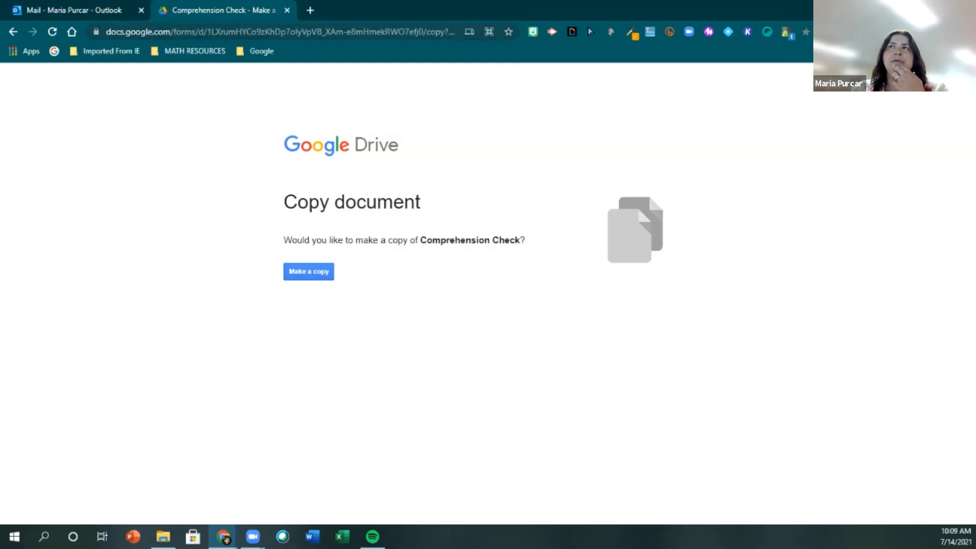
pyautogui.click(437, 32)
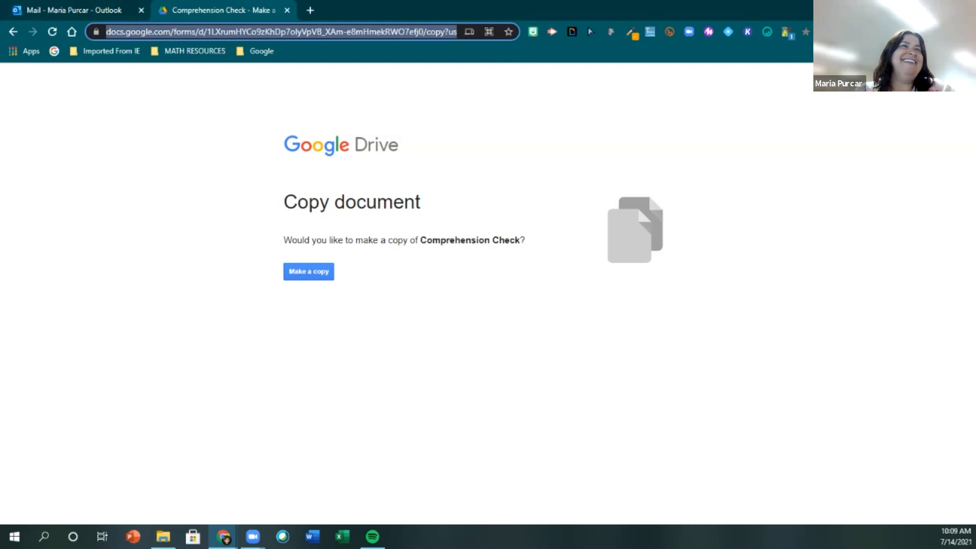
pyautogui.hotkey('alt', 'Tab')
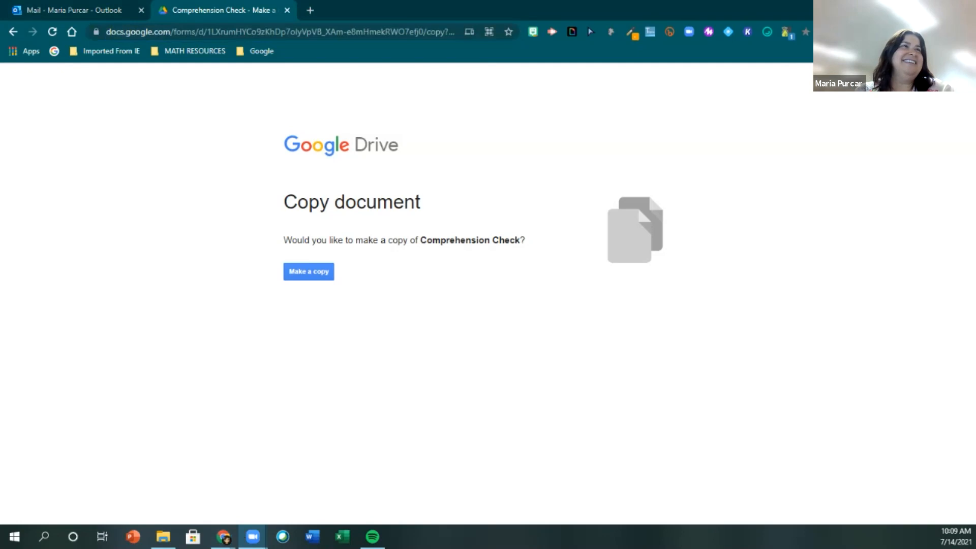